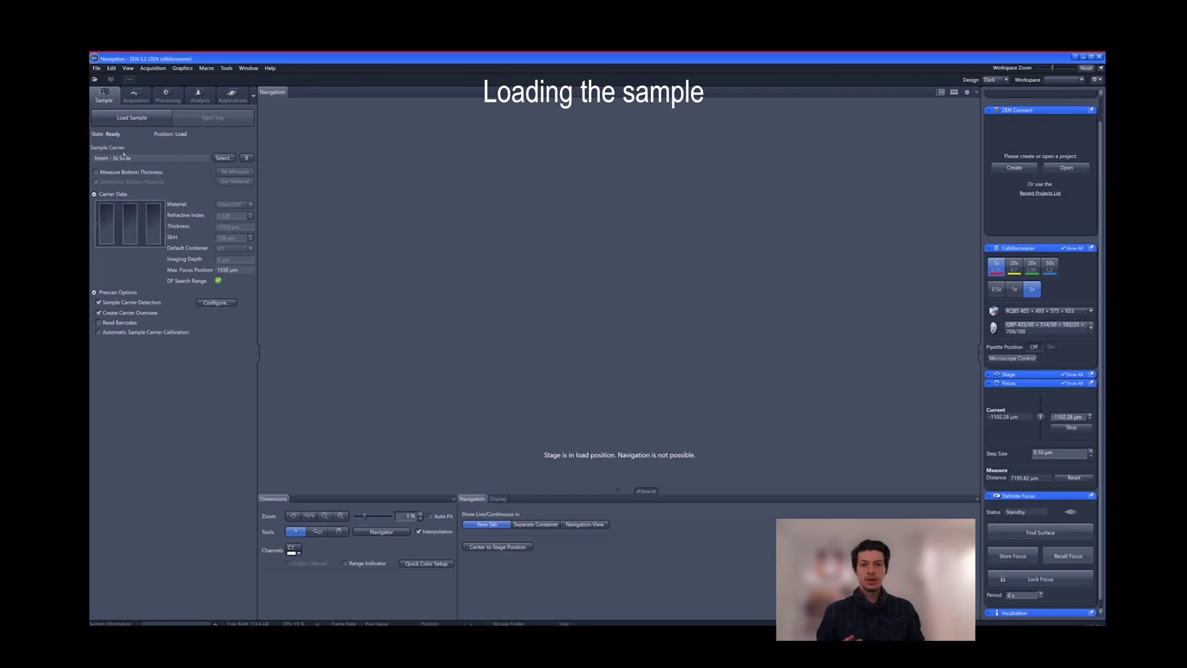
Select the 'Insert - 3x Slide -with 76x26 slide' sample carrier template.
left_click(226, 159)
left_click(418, 226)
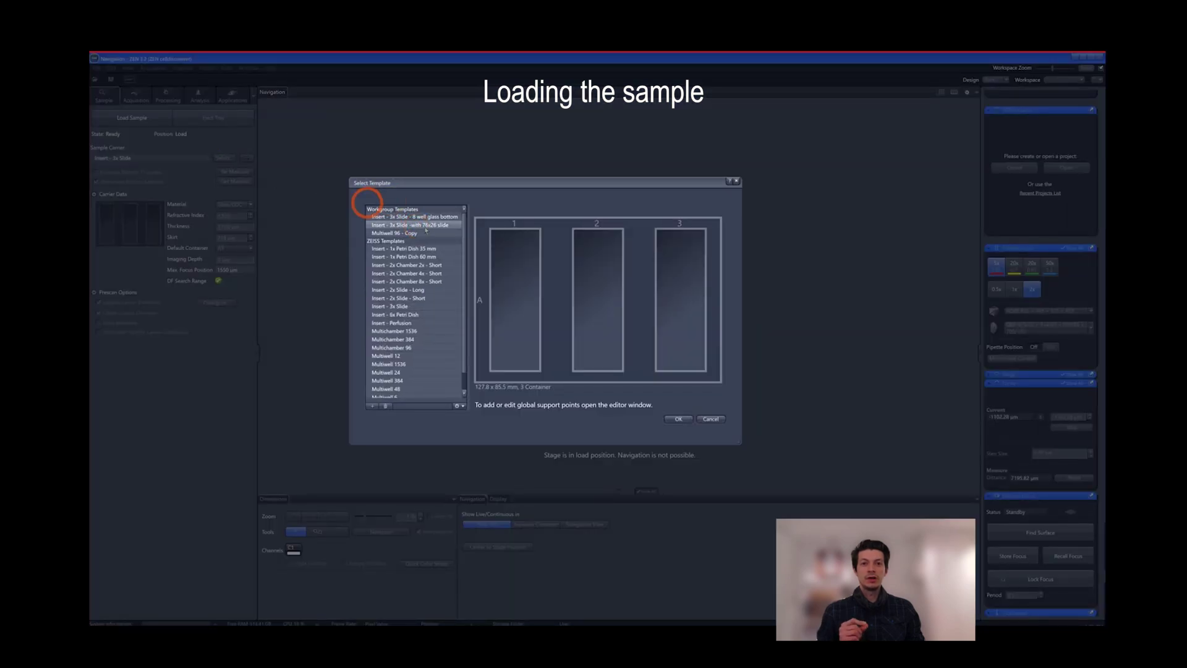
left_click(679, 419)
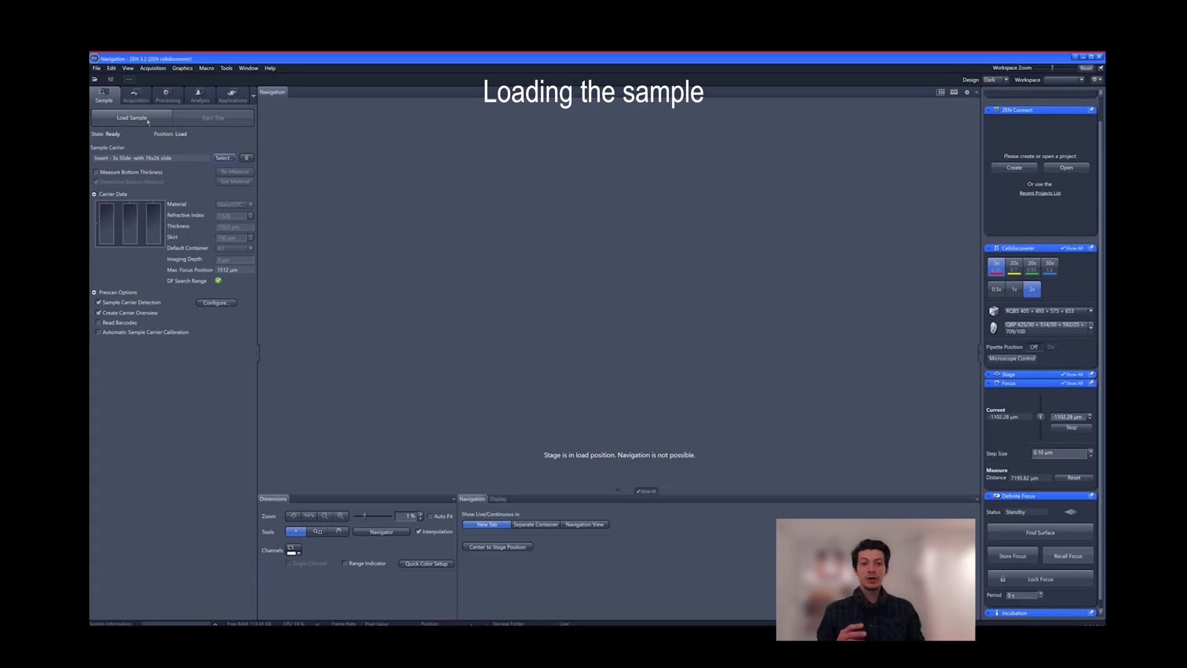
Load the sample carrier and view the overview of all three slide positions.
left_click(147, 120)
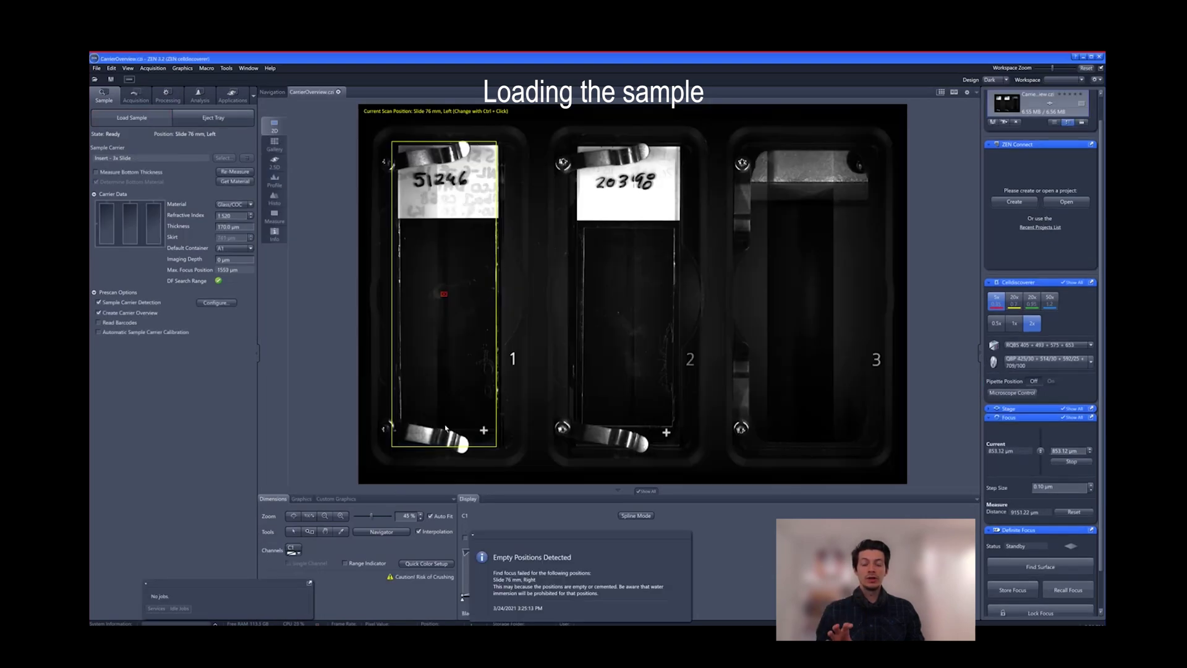
left_click(406, 284)
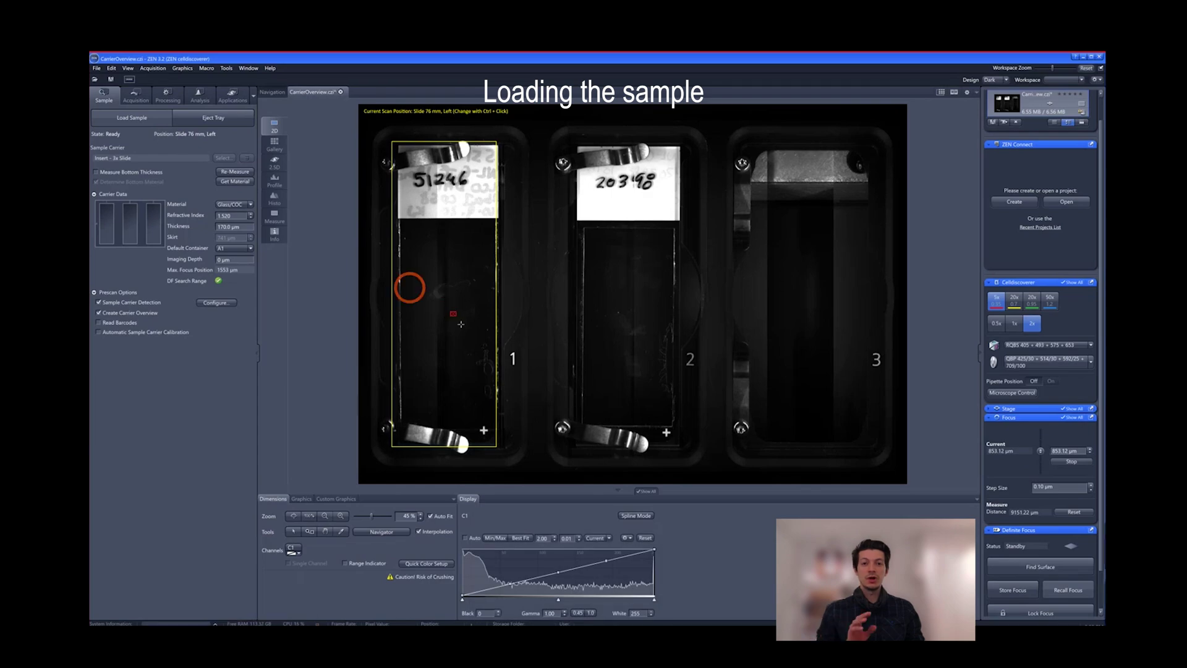
scroll(398, 303, "up", 5)
scroll(390, 325, "down", 5)
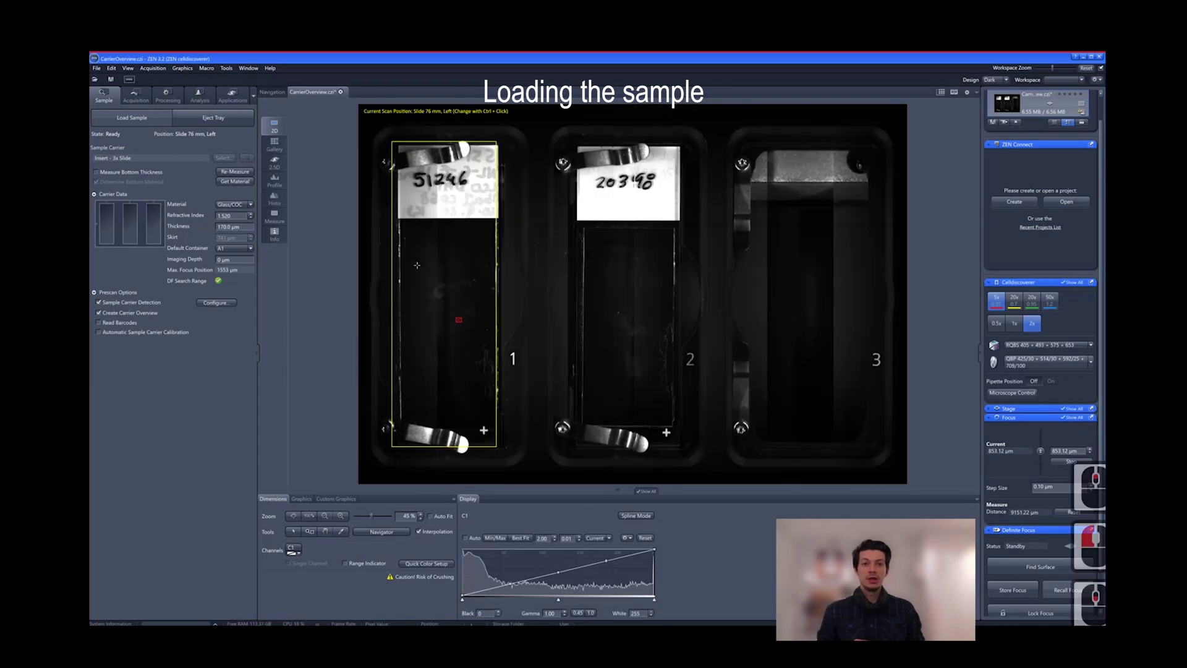
Add a TL Oblique widefield imaging track to the experiment.
left_click(135, 96)
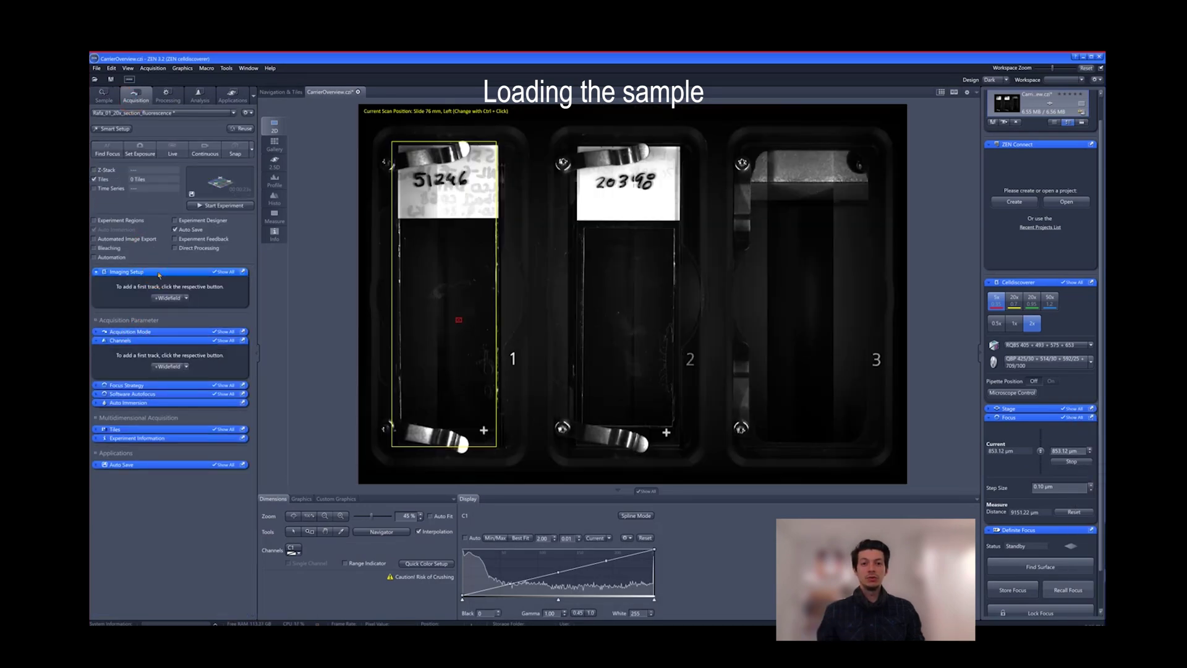
left_click(165, 298)
left_click(456, 286)
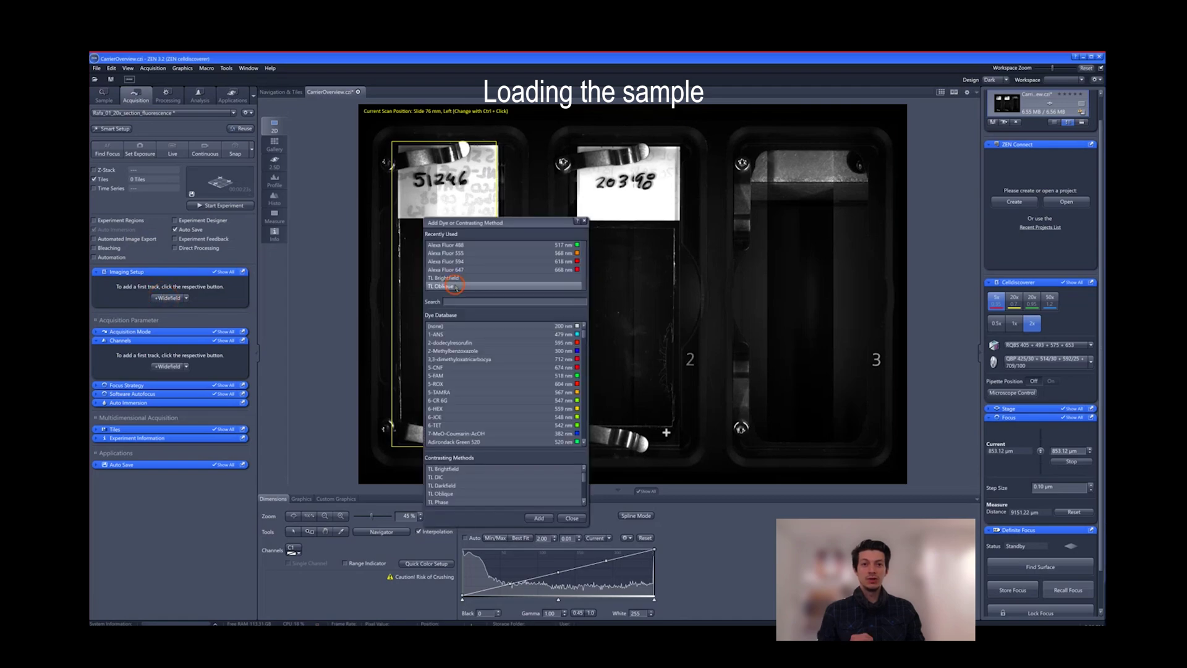
left_click(539, 518)
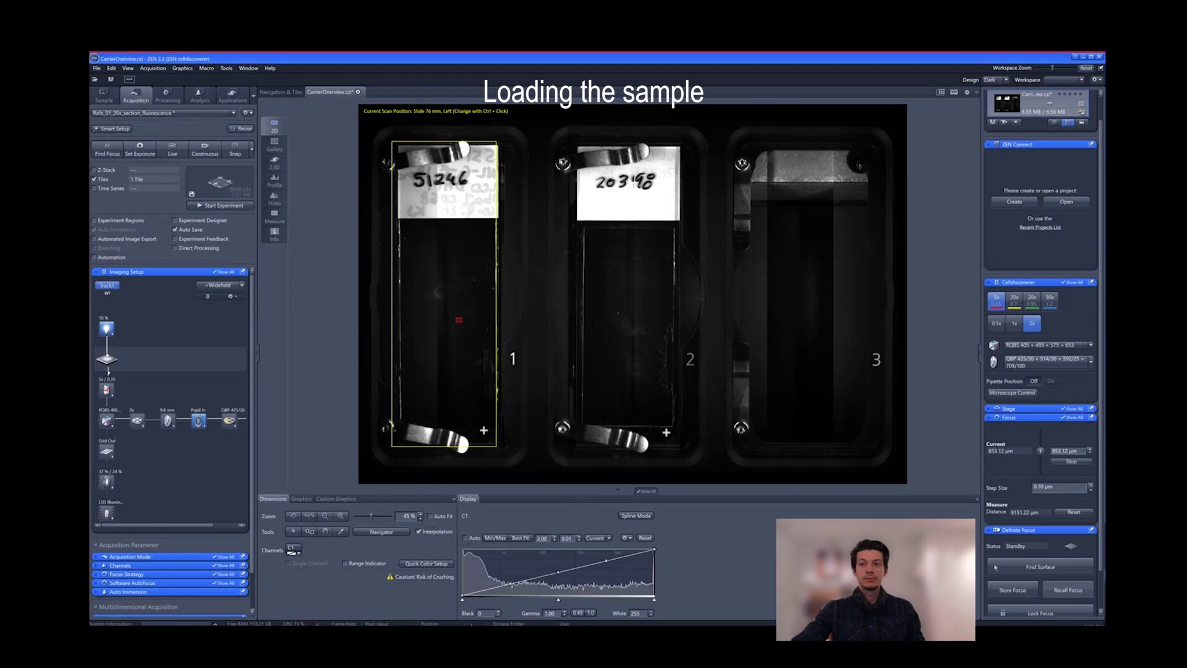
Find the sample surface with Definite Focus and auto-set the camera exposure.
scroll(1040, 353, "down", 2)
left_click(1039, 524)
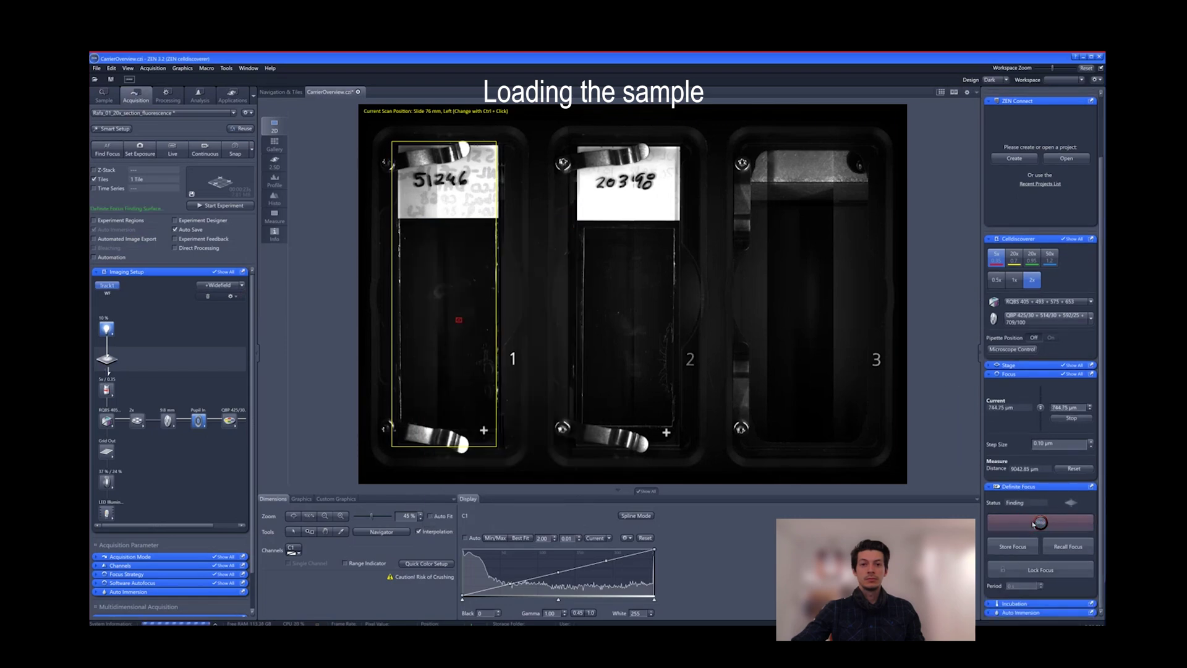
left_click(141, 154)
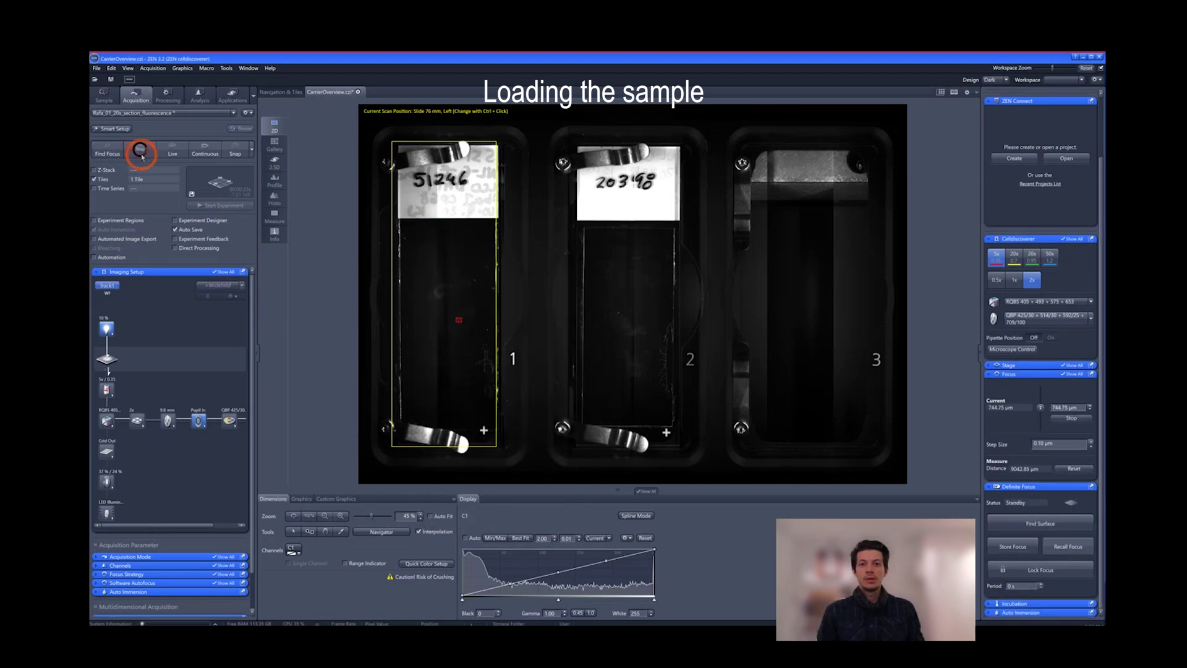
Start Live view, focus on the brain section, and show the Track1 channel settings.
left_click(173, 150)
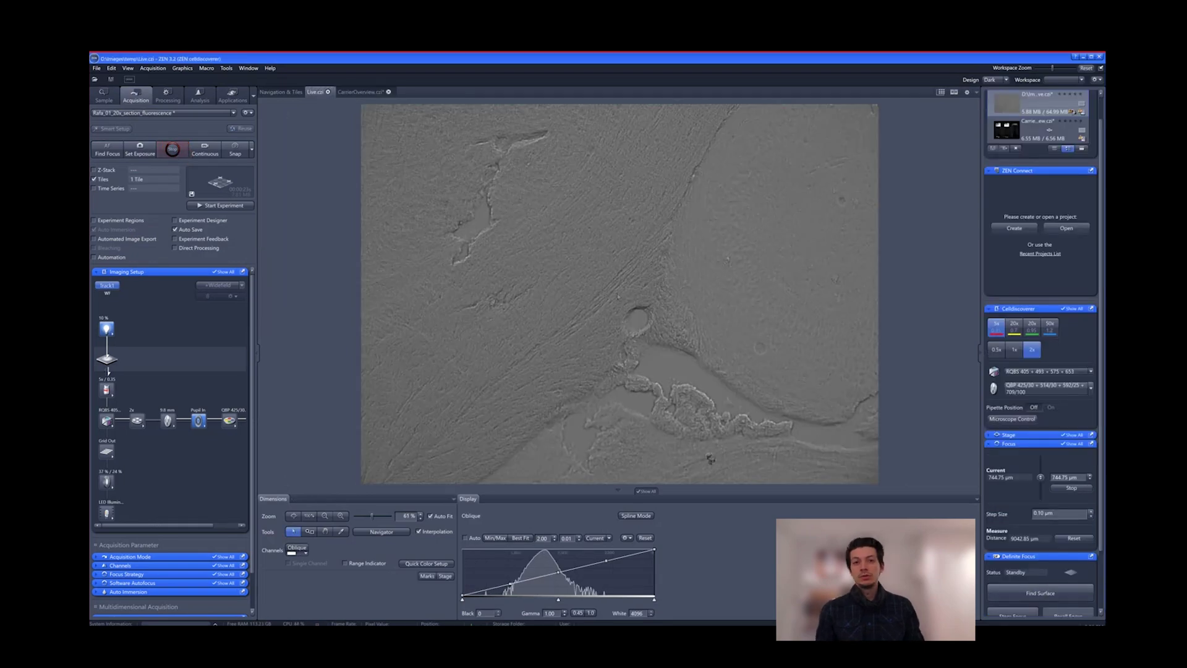
scroll(617, 289, "up", 6)
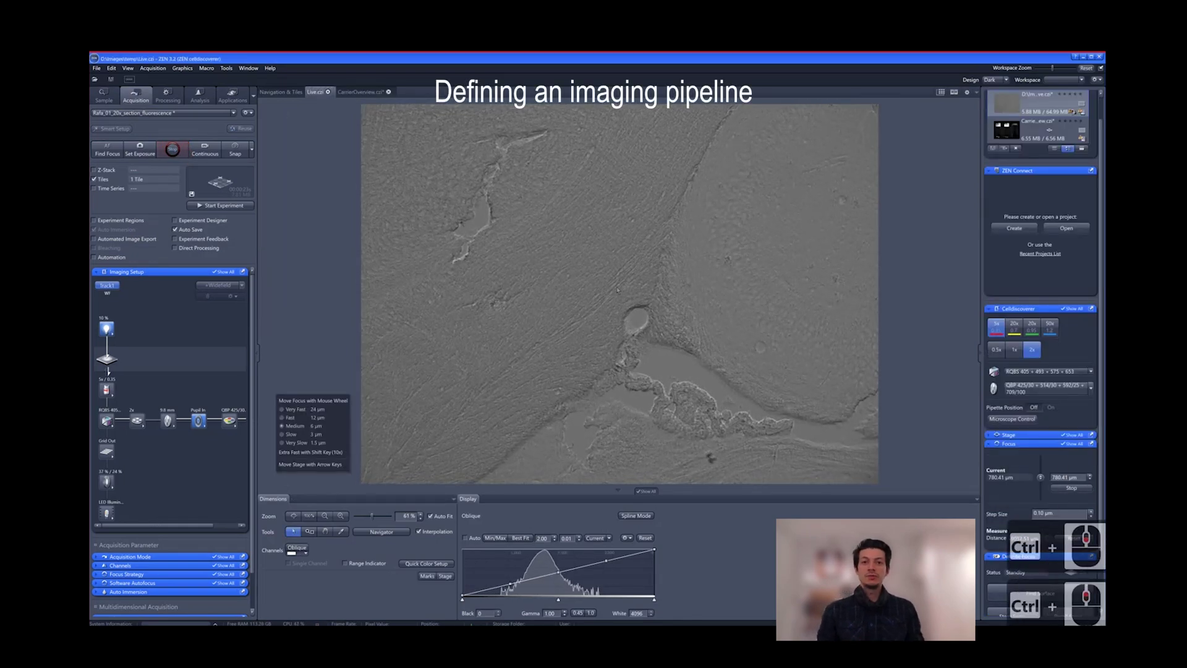
scroll(617, 290, "down", 3)
scroll(1000, 542, "down", 2)
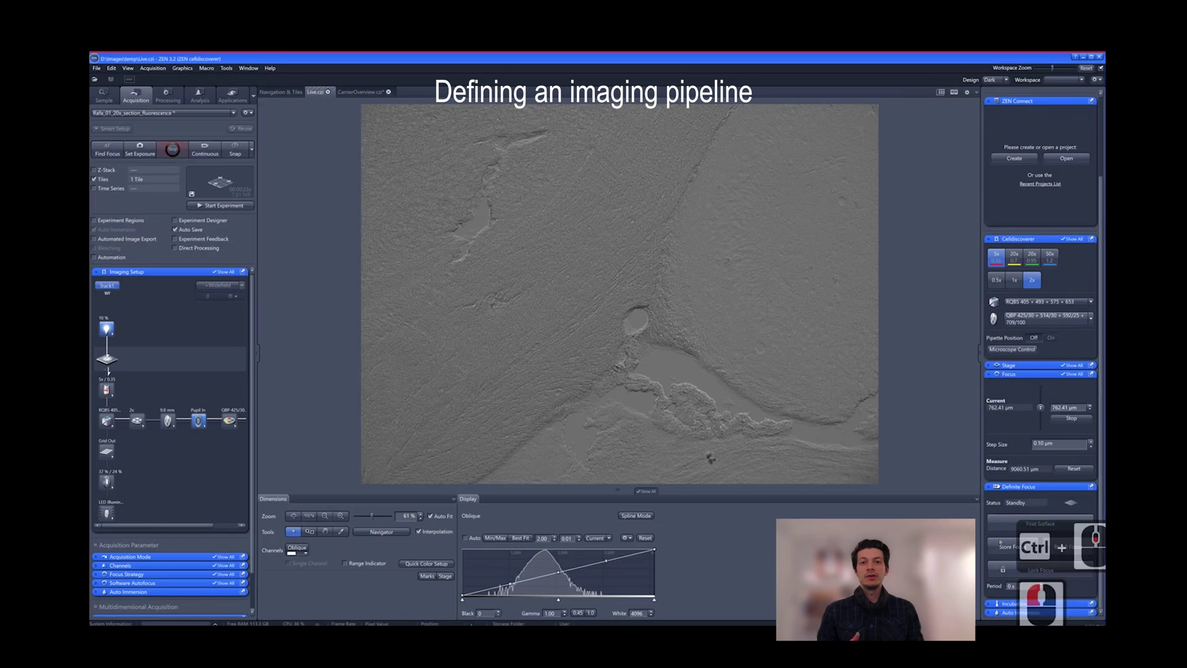
left_click(95, 272)
left_click(97, 299)
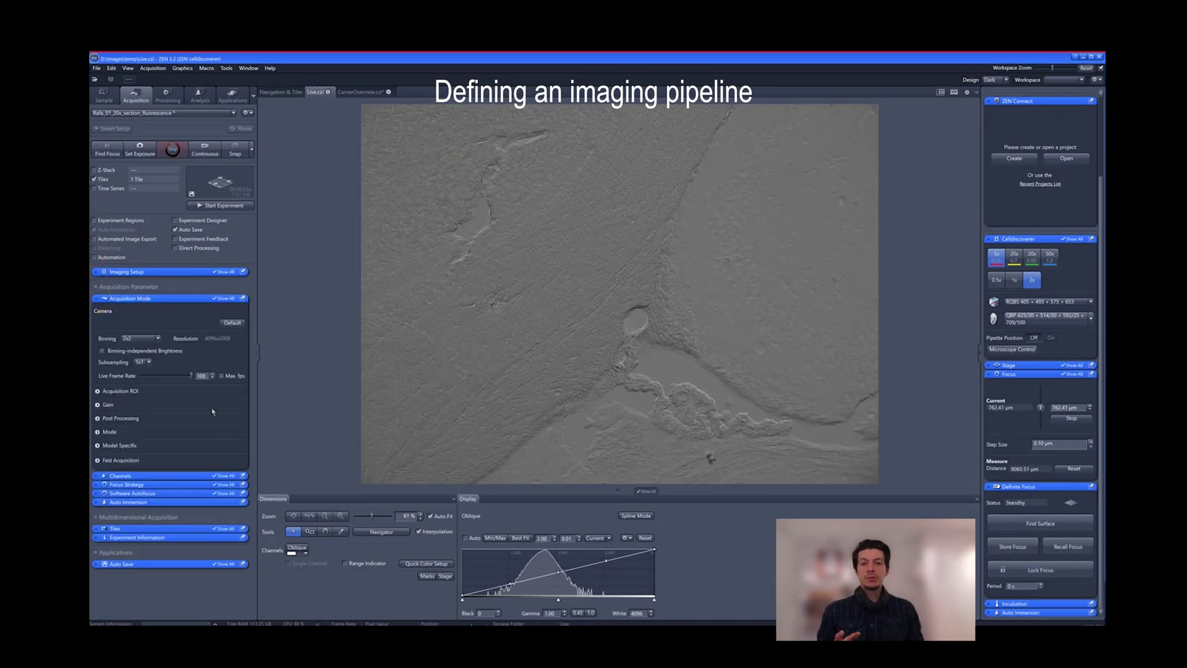
left_click(97, 476)
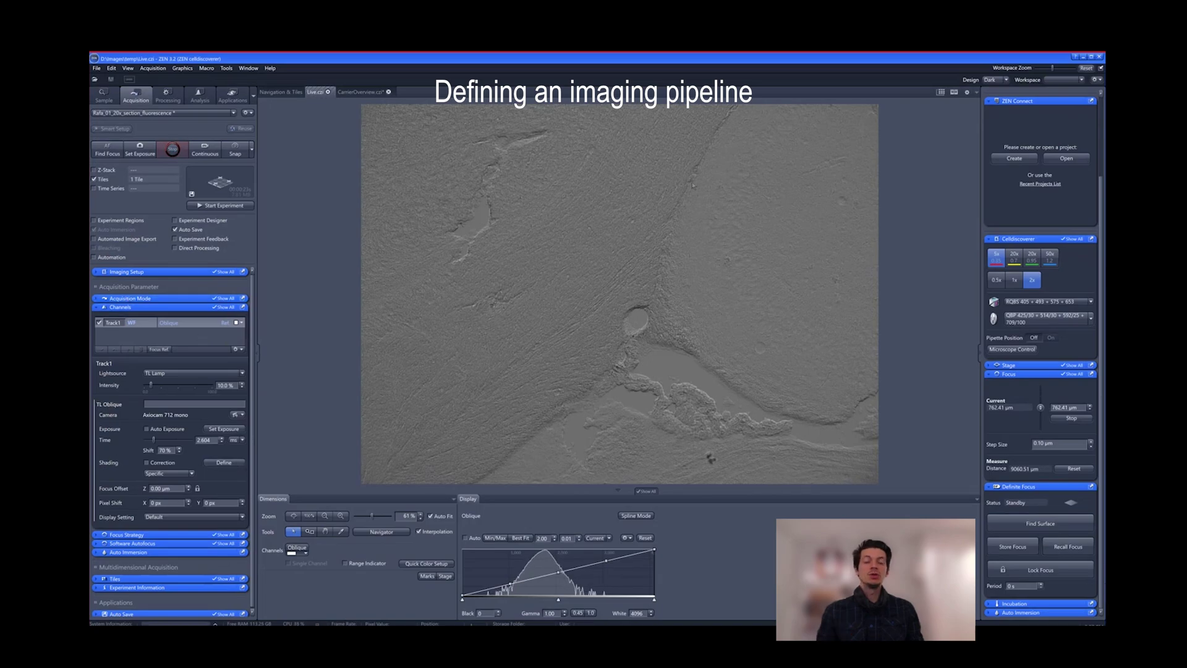
Move to another area, calibrate and enable Shading Correction, then restart Live.
double_click(844, 263)
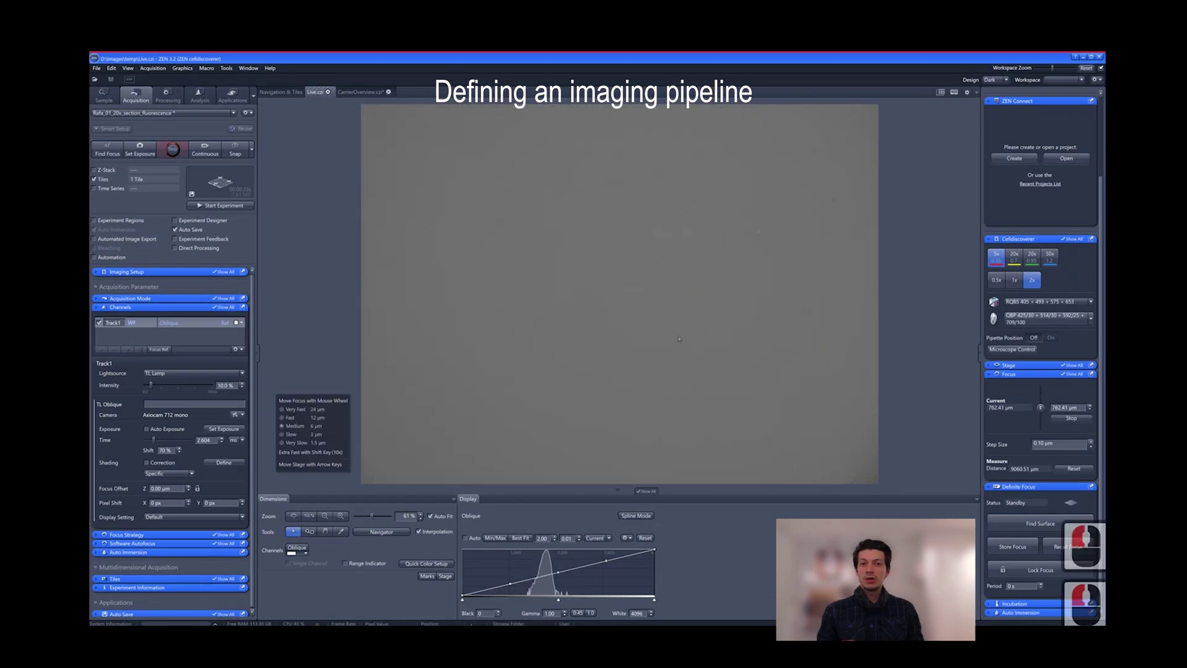
scroll(495, 337, "down", 5, "ctrl")
left_click(221, 464)
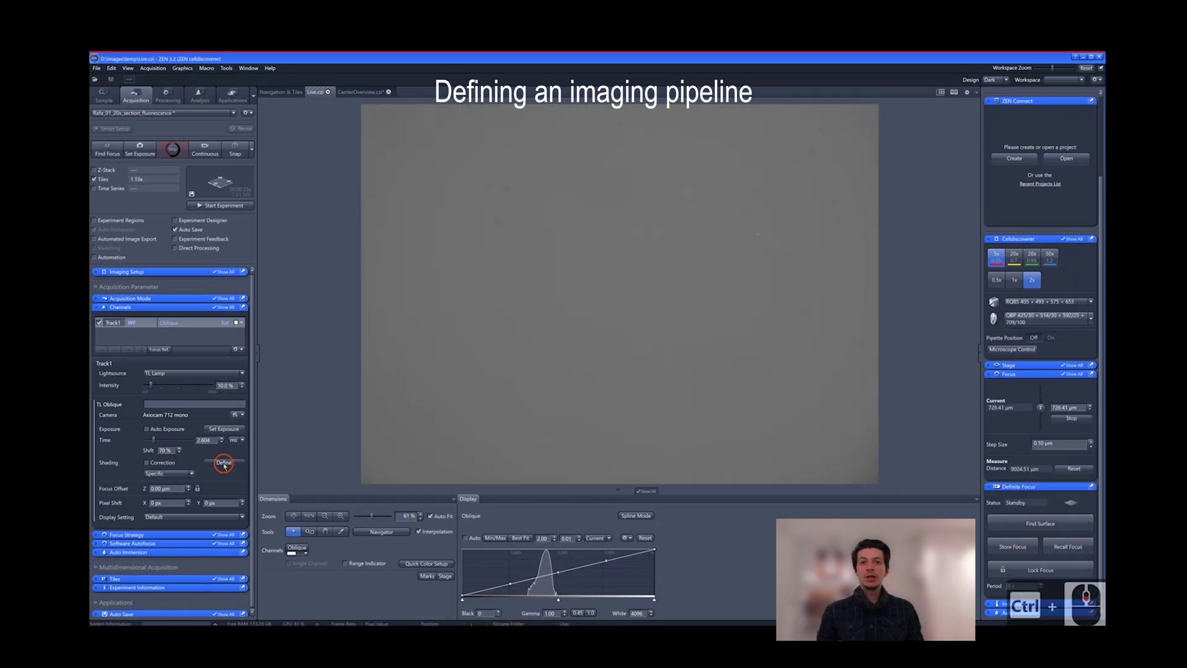
left_click(173, 150)
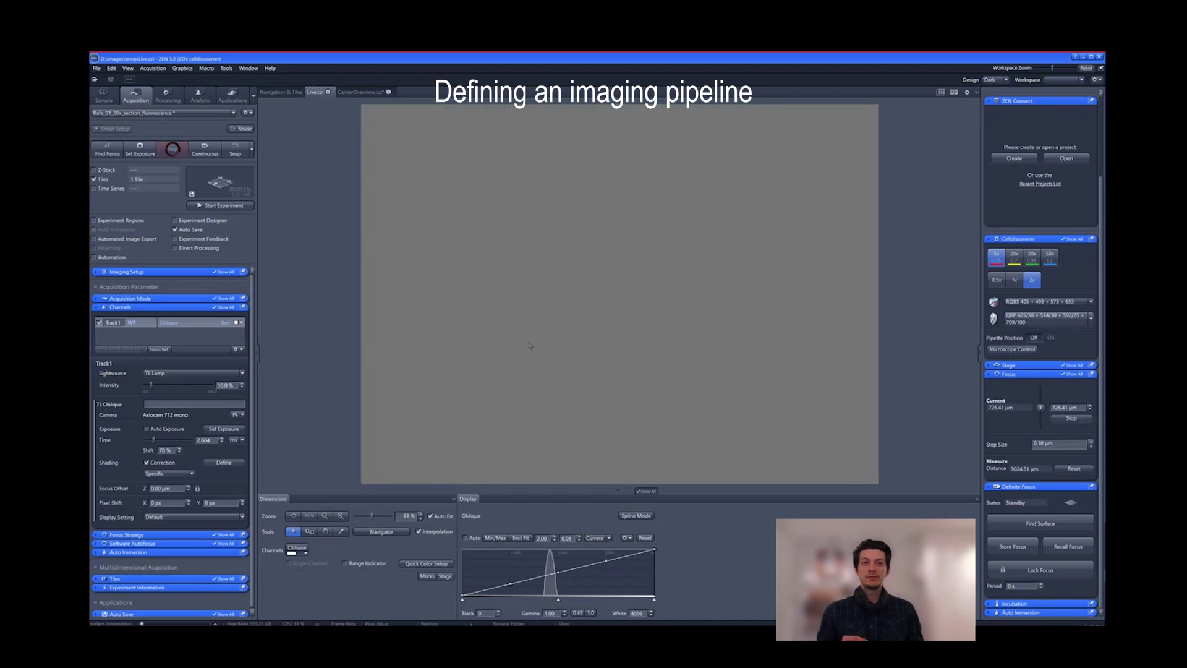
Refocus on another part of the section and snap a test image, New-01.czi.
scroll(397, 313, "up", 10, "ctrl")
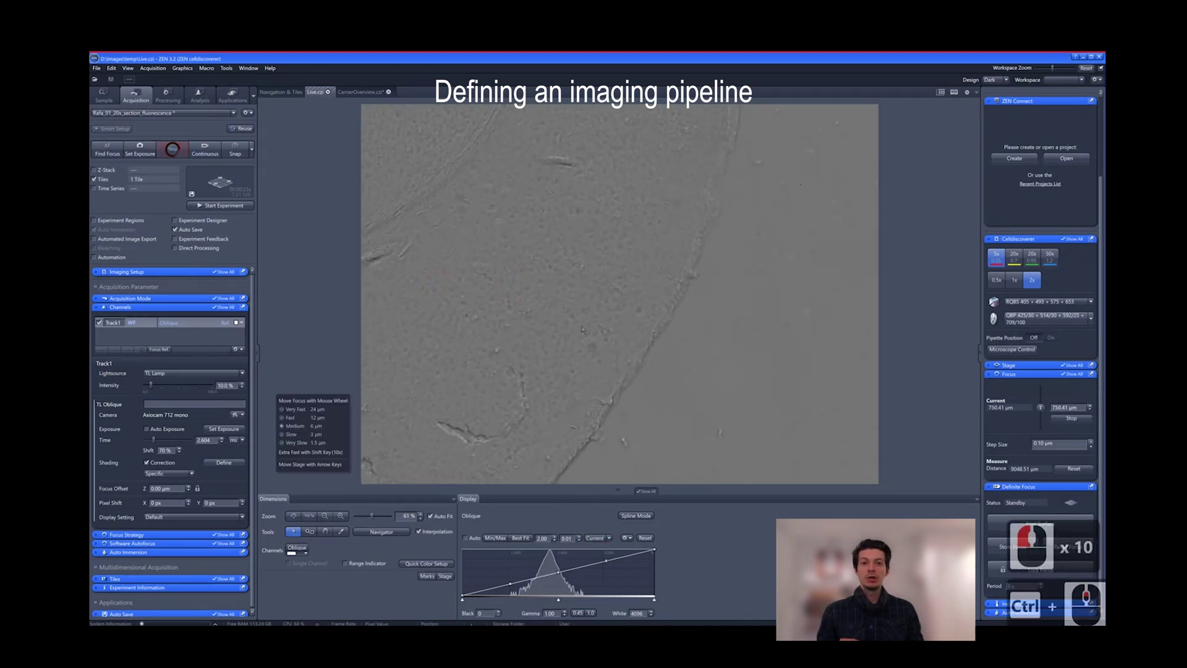
scroll(582, 329, "up", 2, "ctrl")
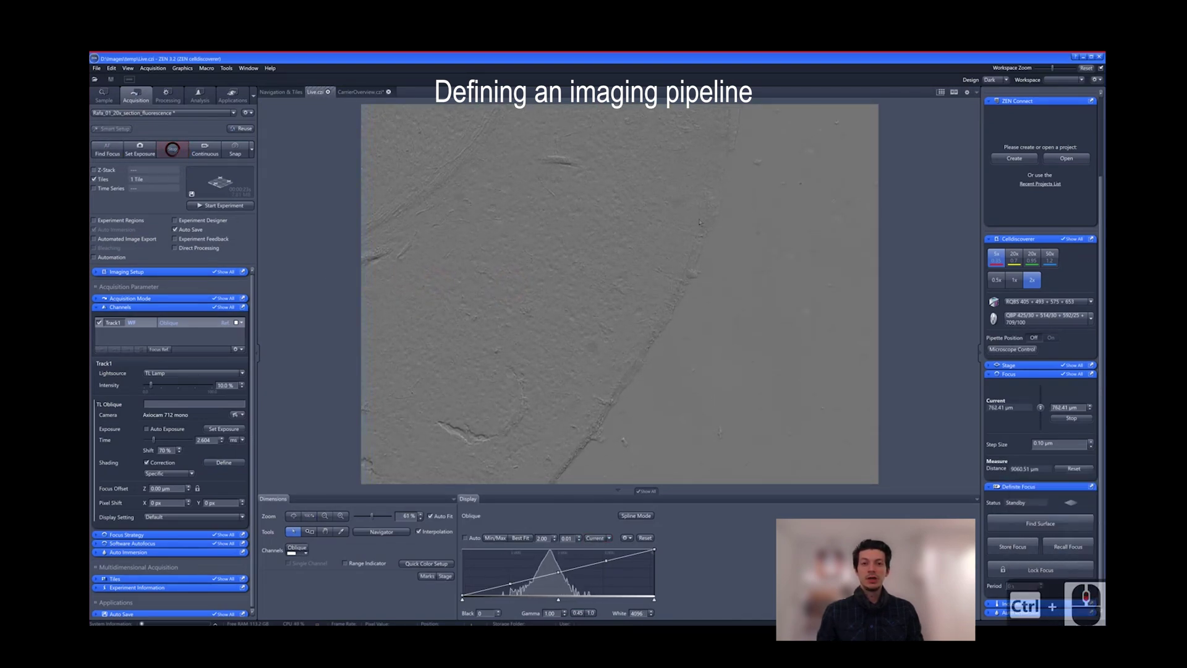
double_click(455, 238)
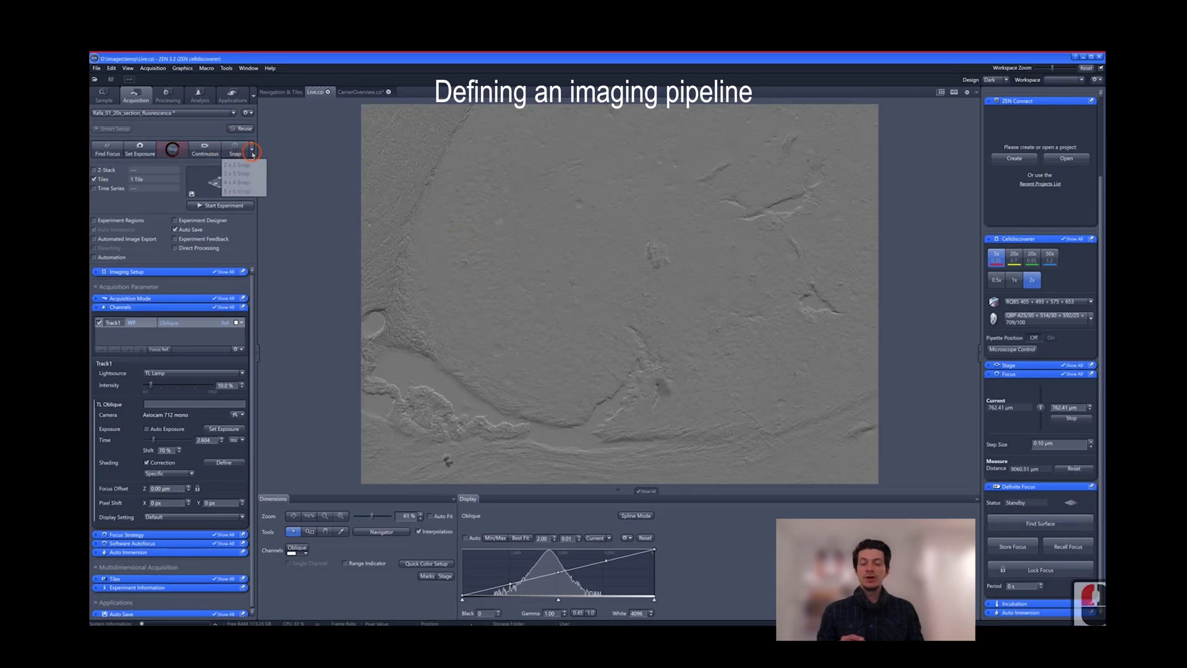
left_click(235, 149)
scroll(512, 366, "up", 3, "ctrl")
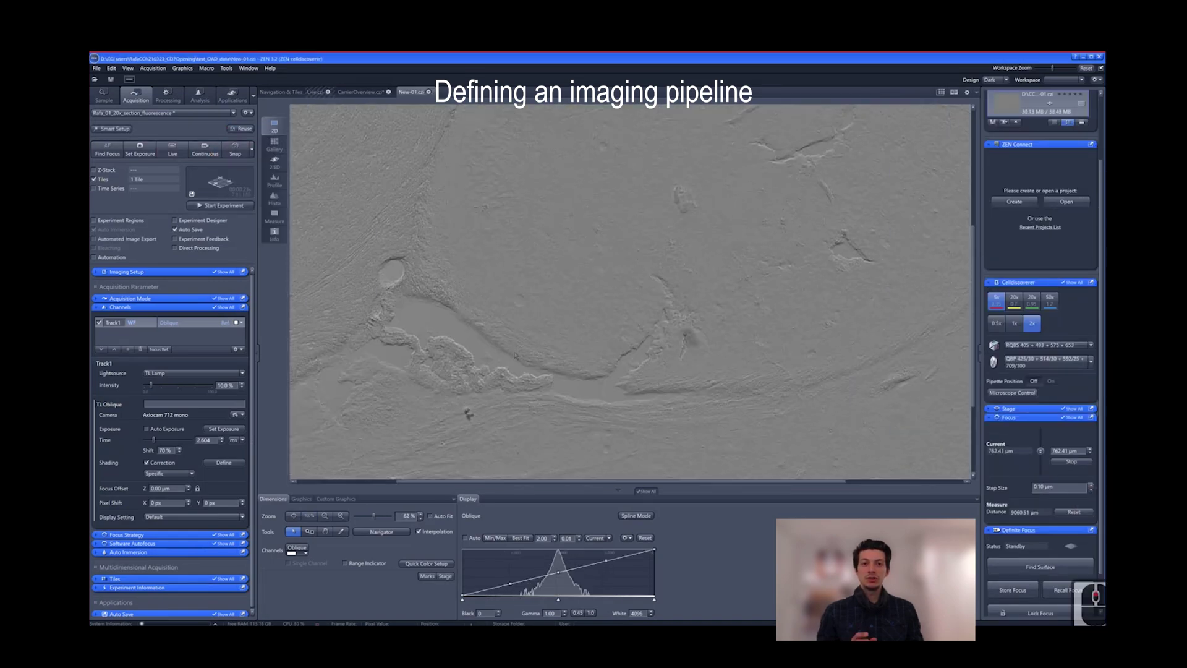
left_click(173, 152)
Refine focus in Live view to 762.41 µm and reshow the acquisition mode settings.
scroll(575, 369, "up", 6, "ctrl")
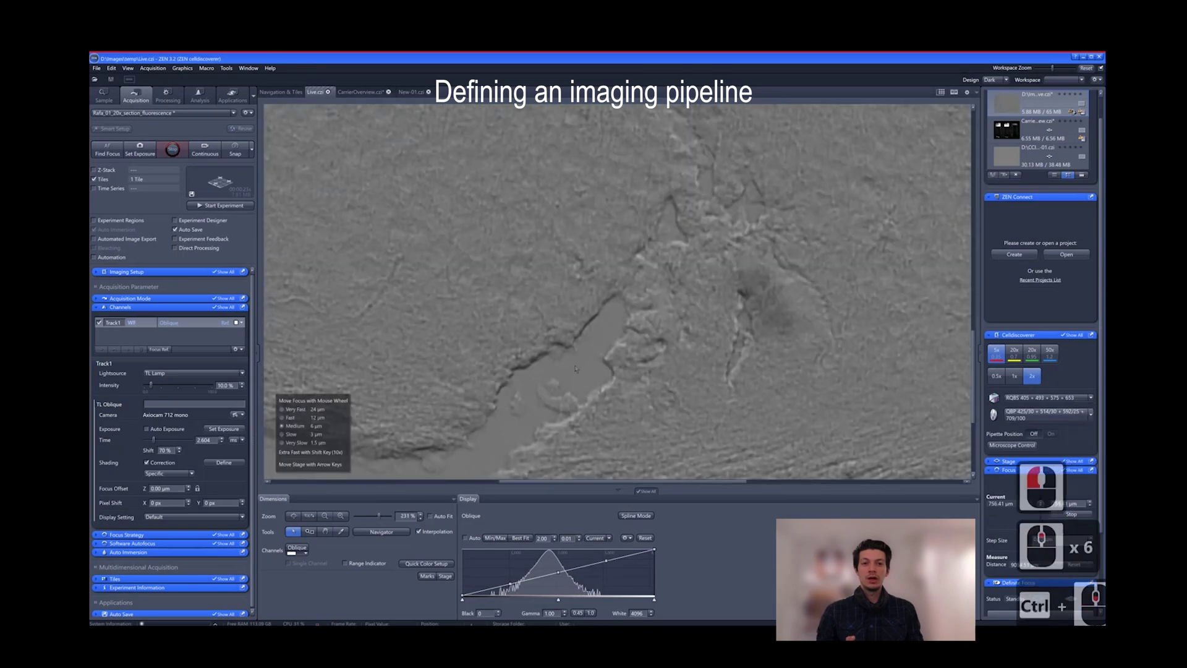
scroll(575, 370, "down", 6, "ctrl")
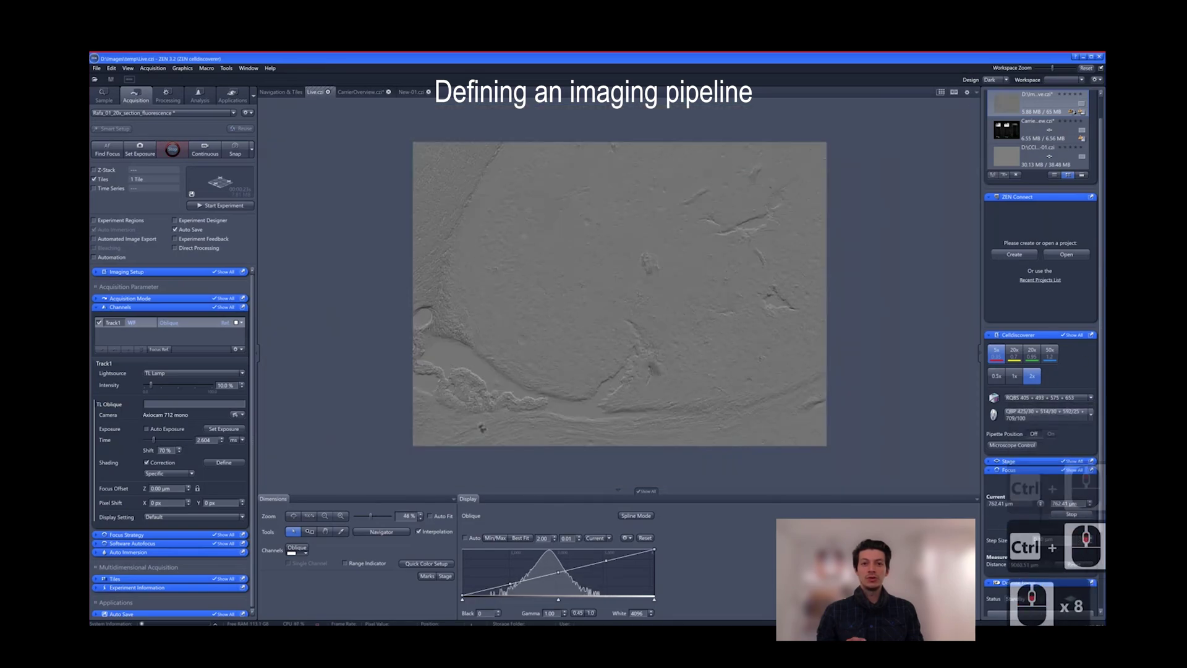
scroll(1038, 433, "down", 8)
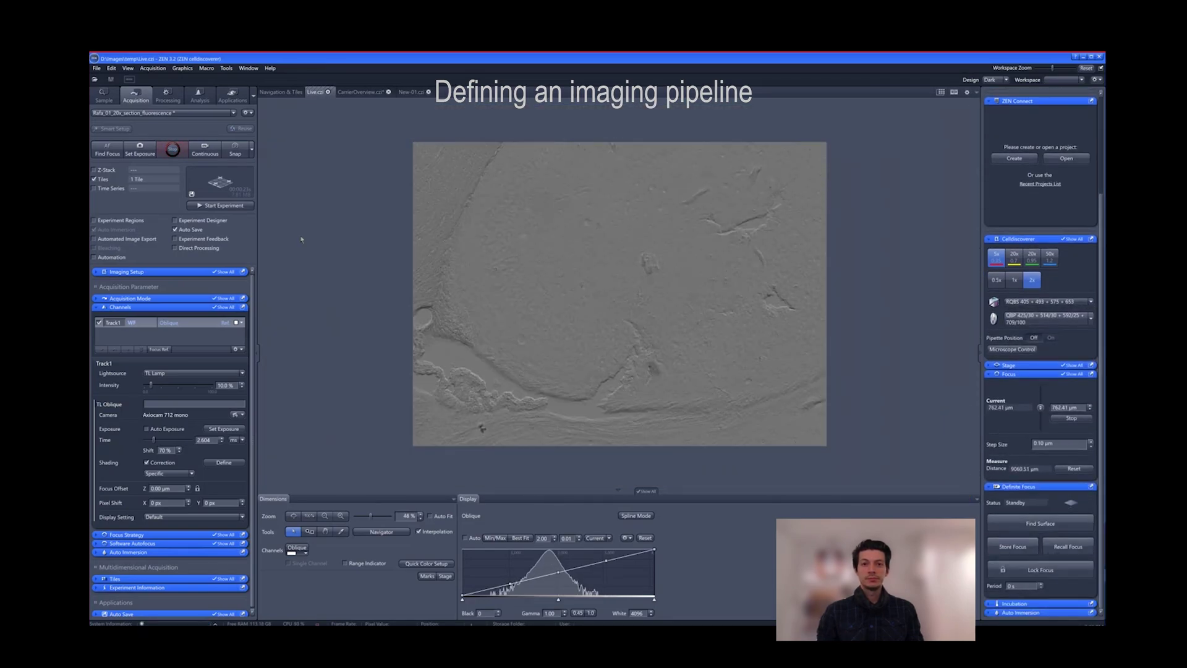
left_click(133, 299)
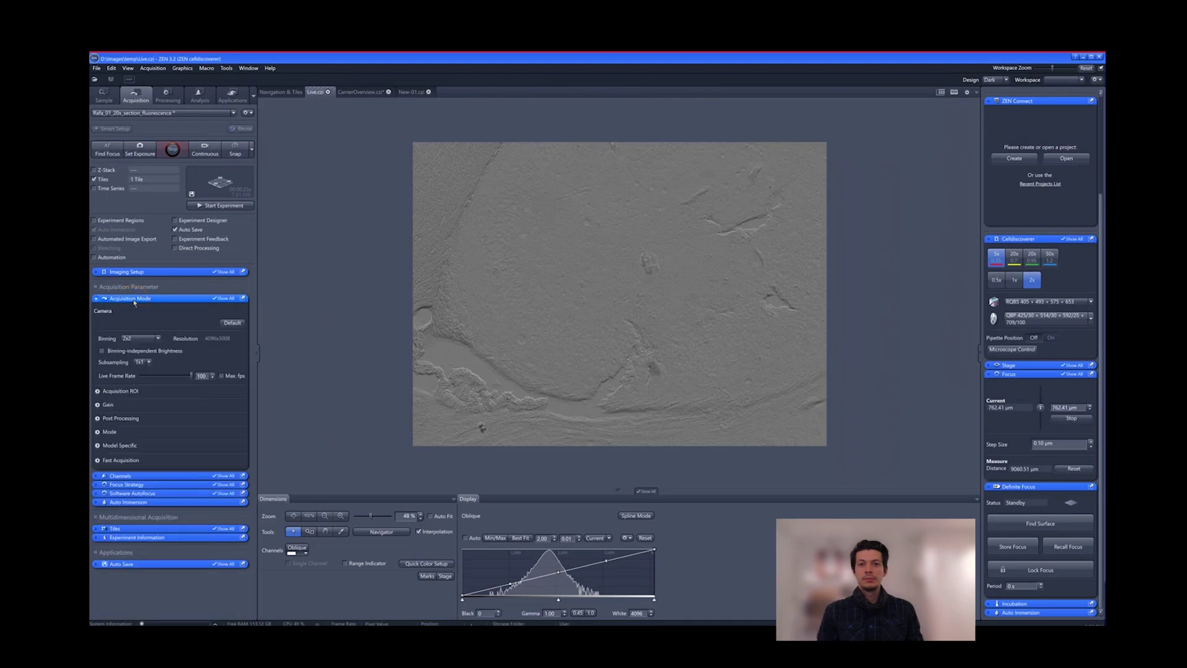
Set camera binning to 5x5 and subsampling to 2x2, then stop Live.
left_click(159, 339)
left_click(139, 384)
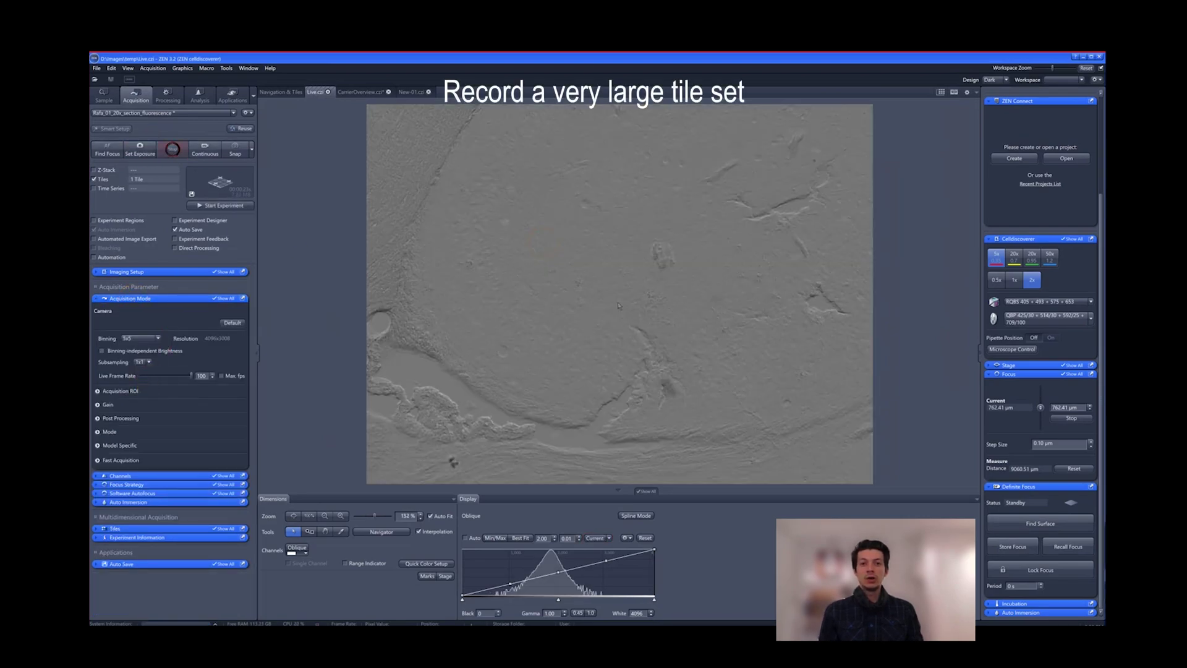
left_click(141, 382)
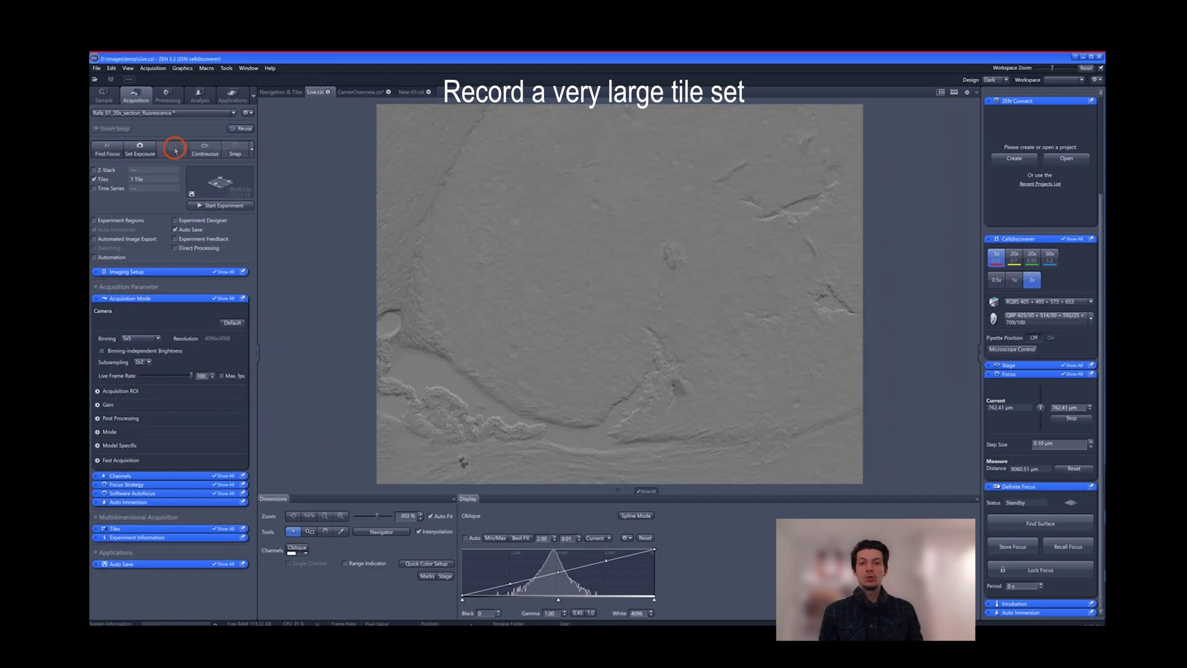
left_click(179, 155)
Move the stage onto slide 1 using the carrier overview in Navigation & Tiles.
left_click(369, 291)
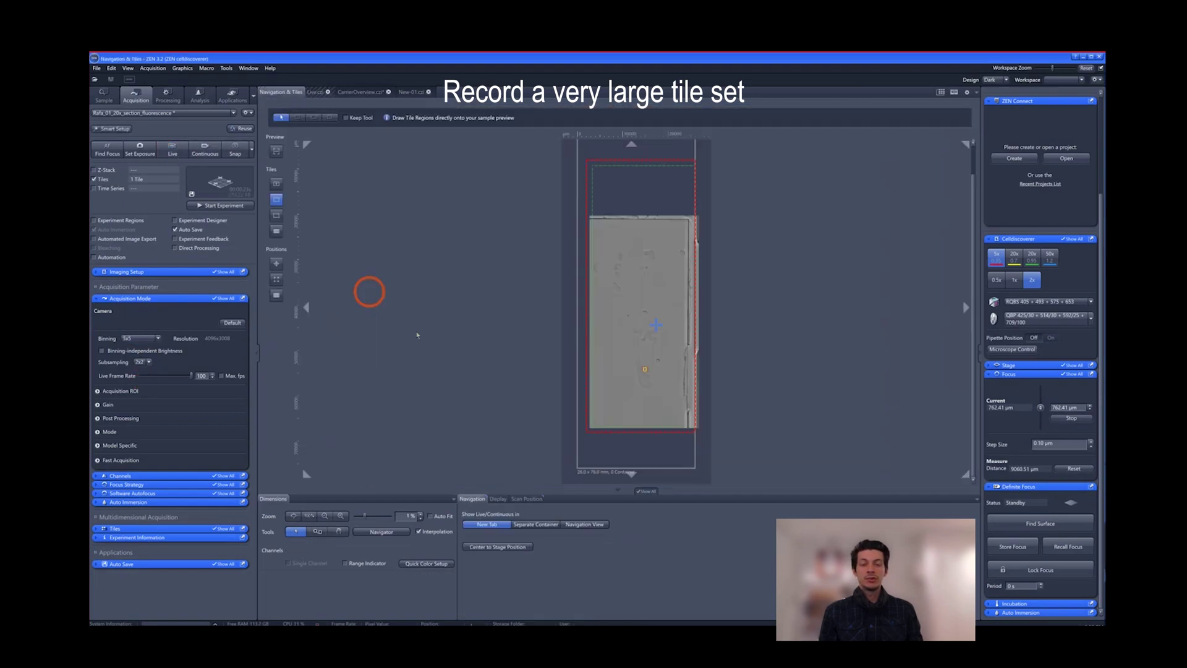
left_click(564, 323)
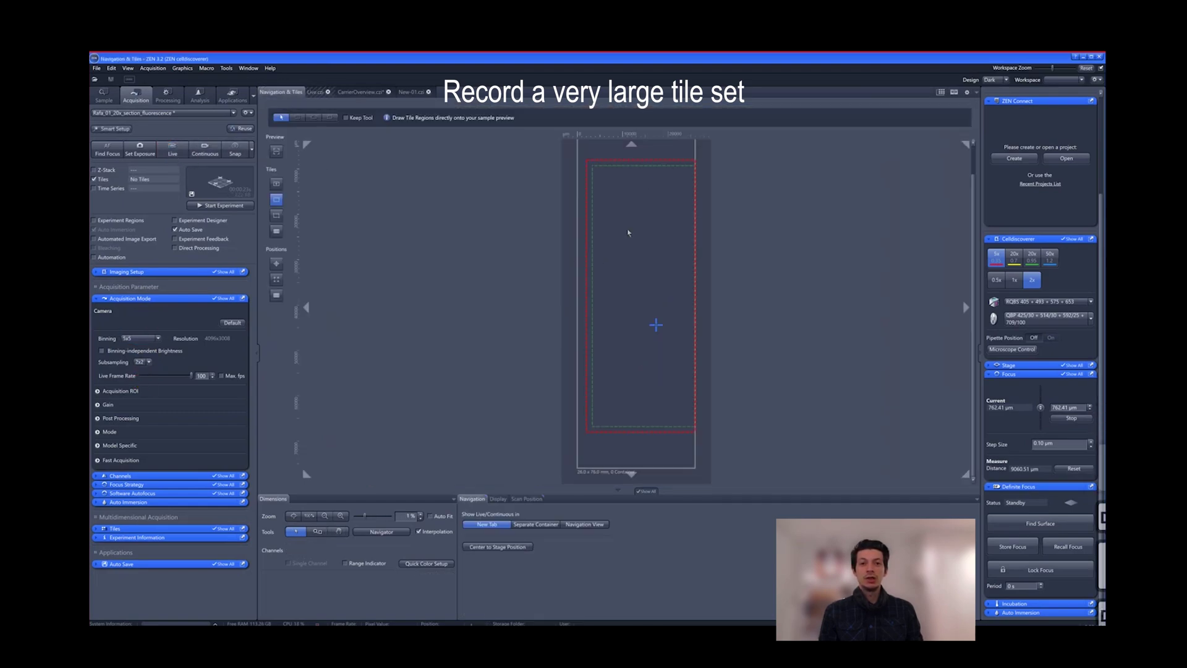
left_click(361, 91)
left_click(404, 222, "ctrl")
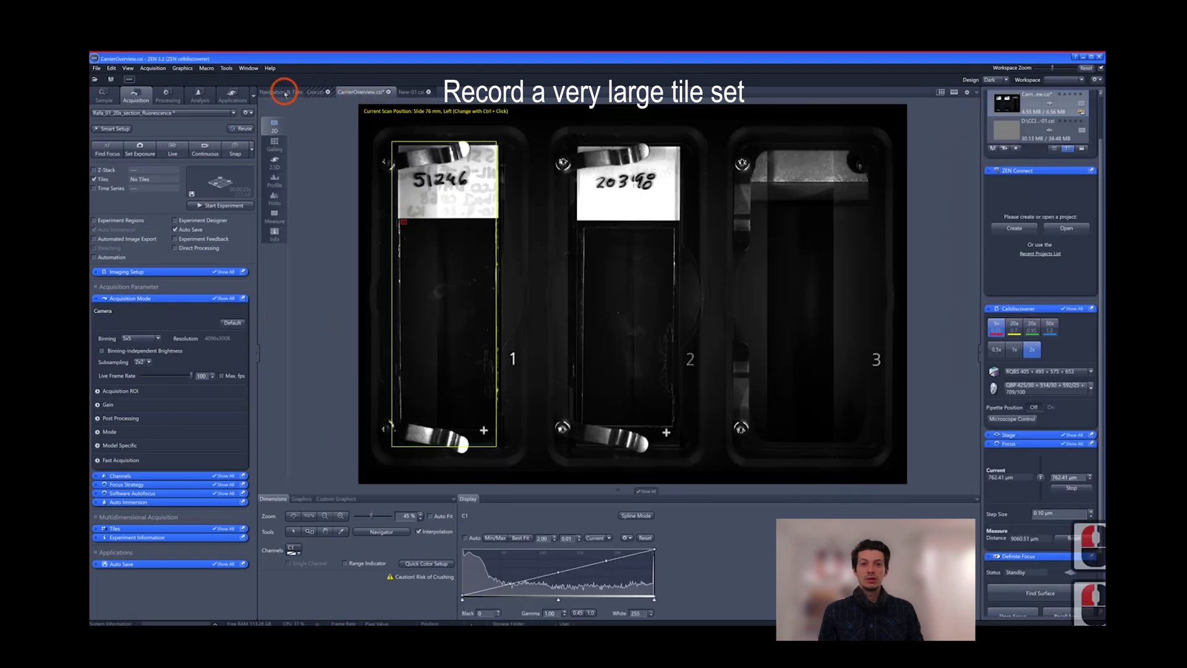
left_click(285, 94)
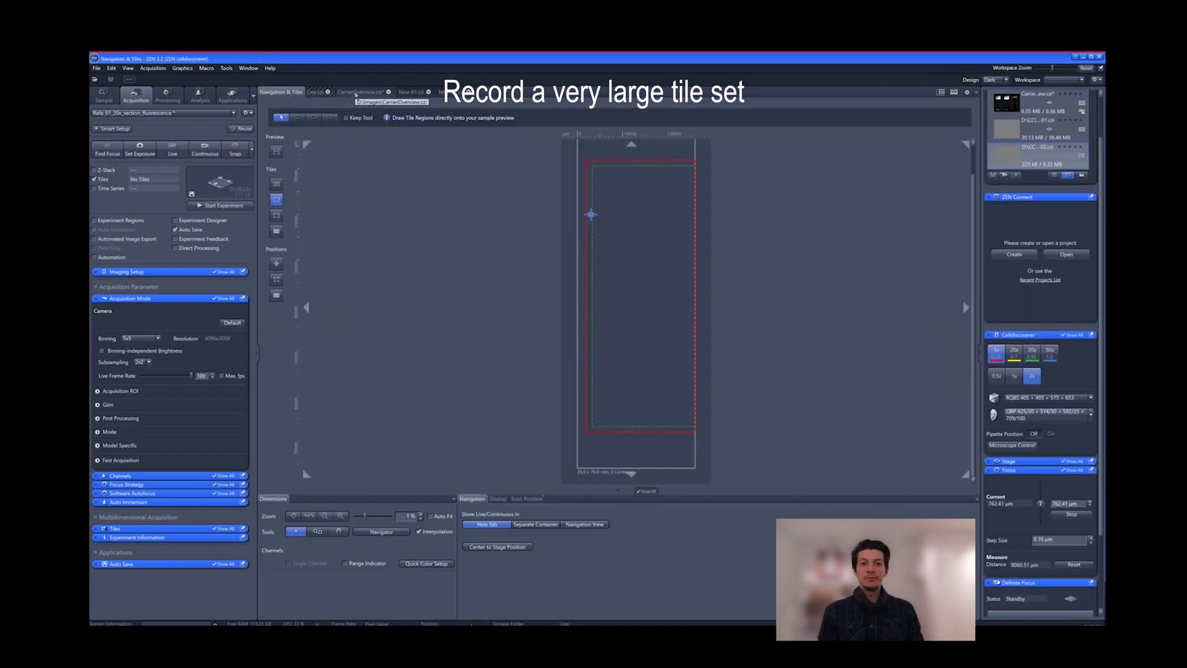
left_click(355, 93)
left_click(486, 412, "ctrl")
left_click(281, 92)
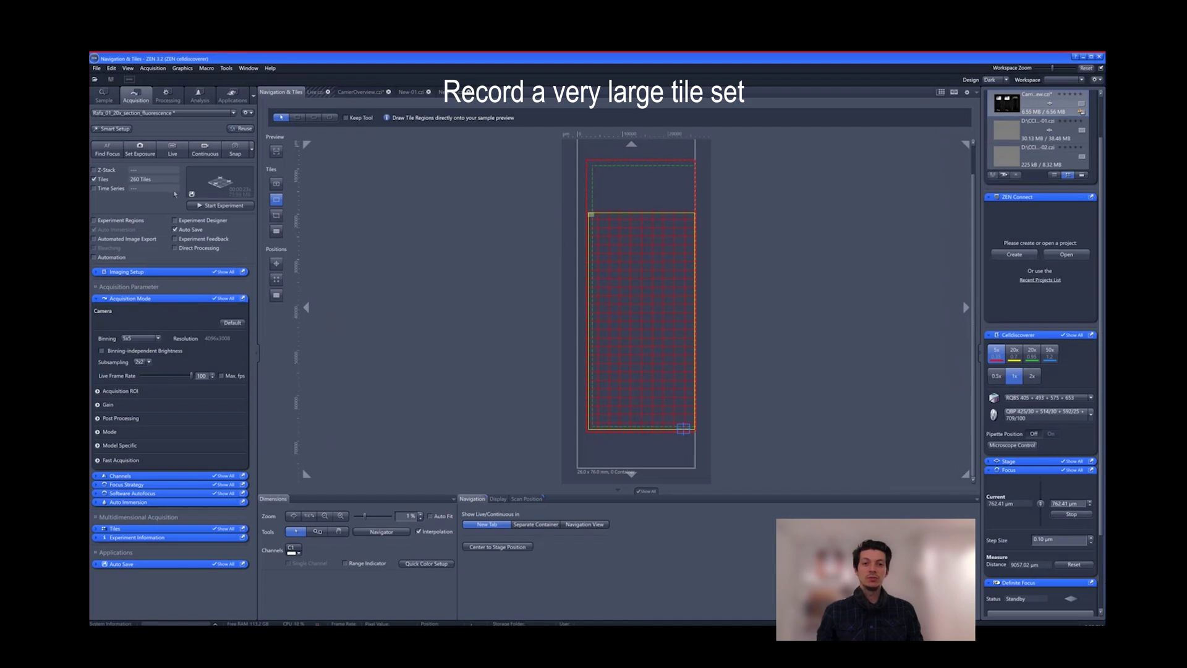
Load the Overview_Oblique_5x_1x experiment, giving a 250-tile region over slide 1.
left_click(233, 112)
left_click(246, 113)
left_click(233, 113)
left_click(169, 213)
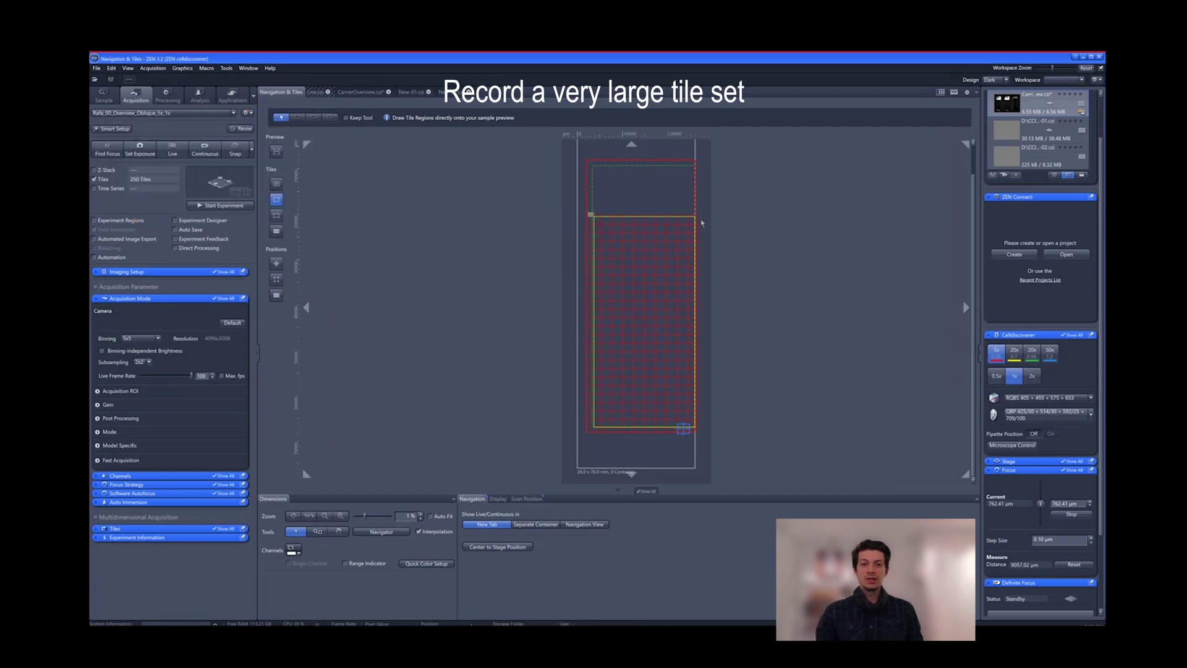
Expand Focus Strategy, acquire the 250-tile overview, and save it as Overview_slide1.
left_click(98, 299)
left_click(97, 316)
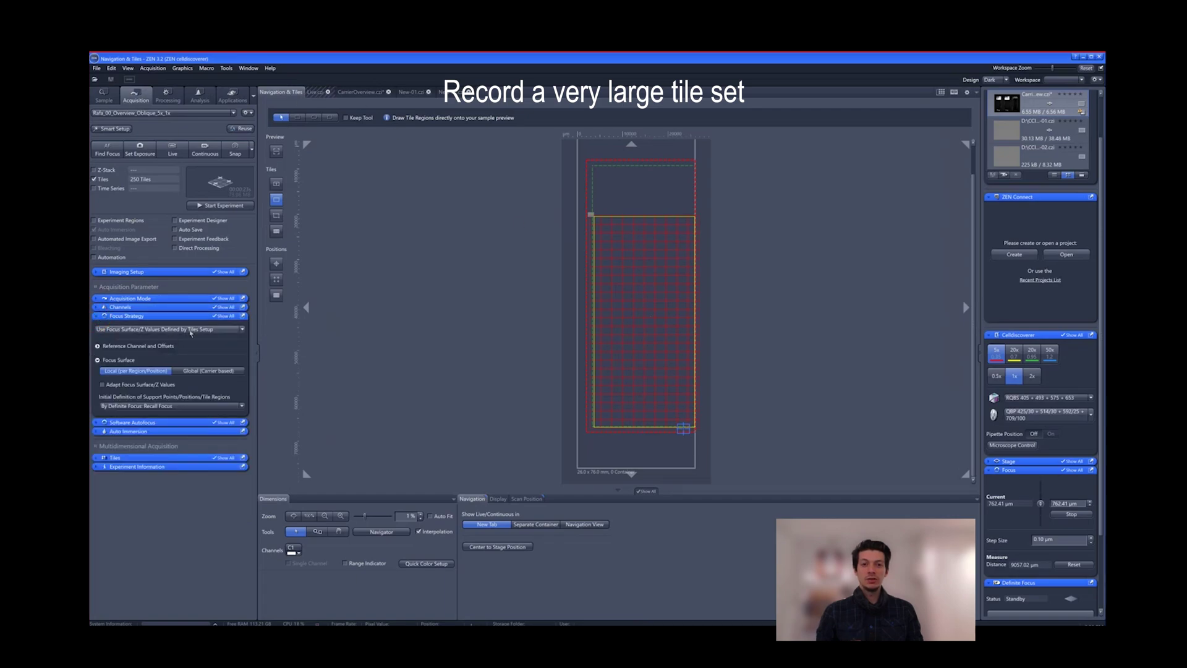
left_click(361, 91)
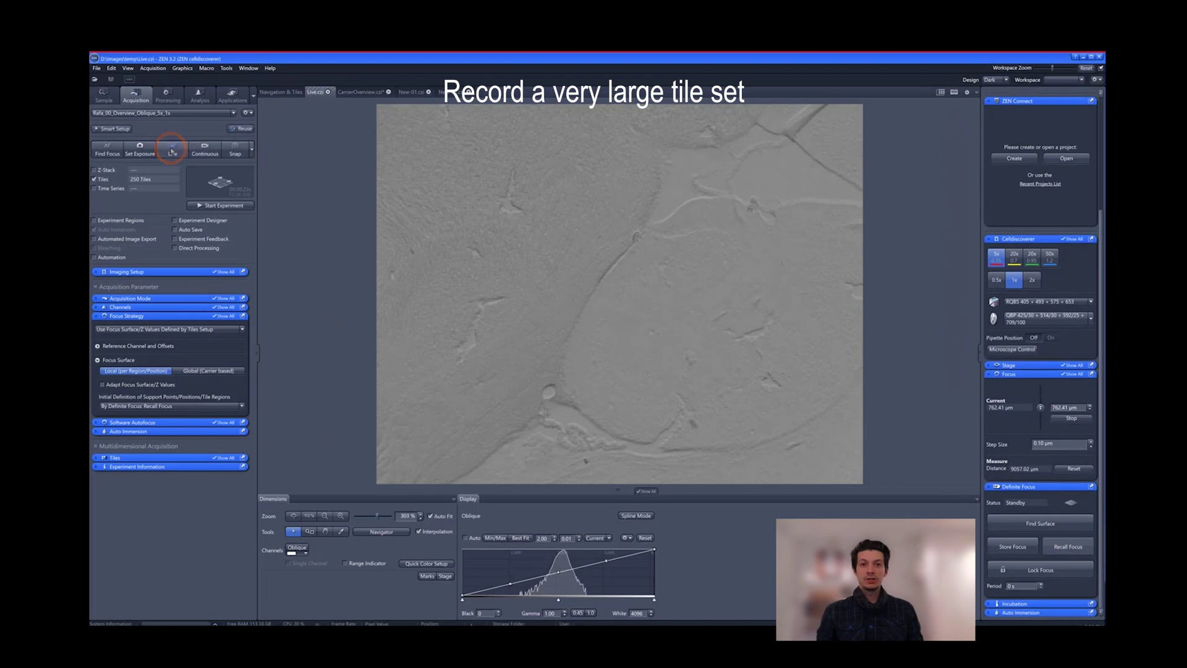
left_click(216, 205)
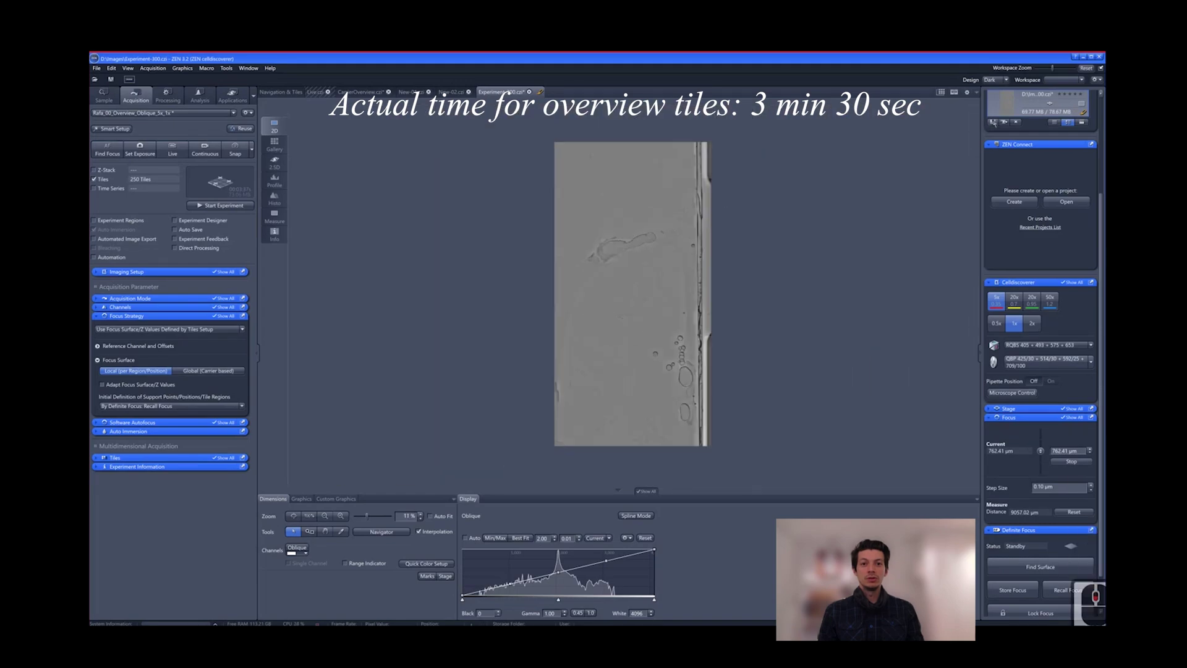
left_click(238, 70)
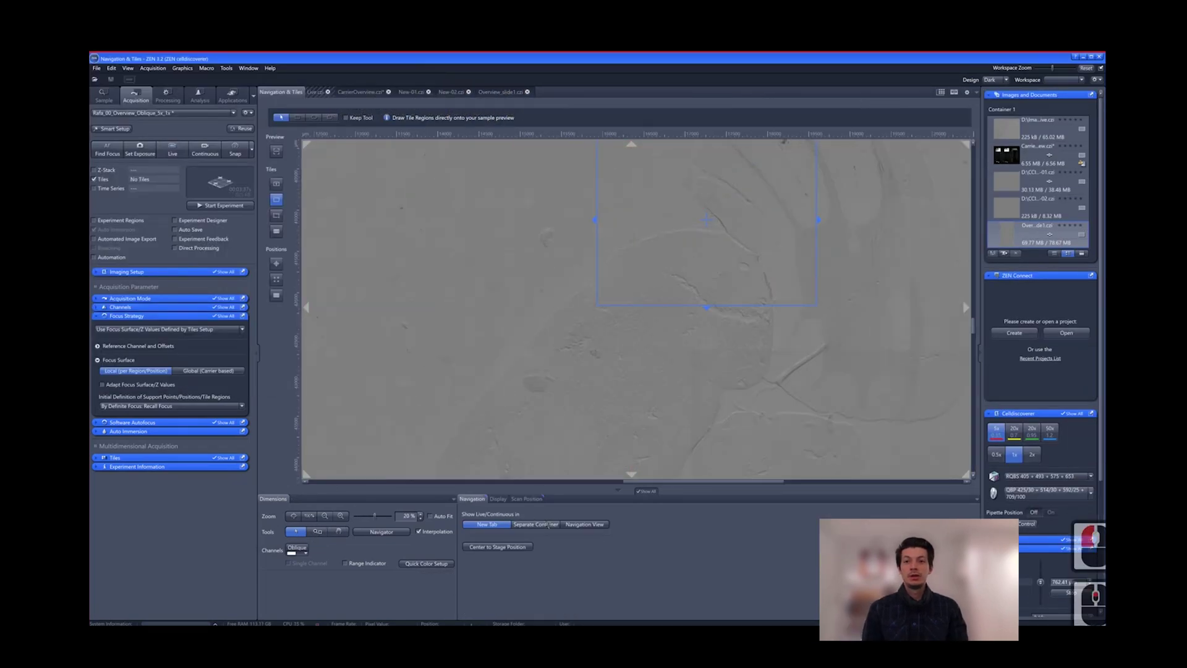
Stop Live and move the stage to slide 2 via the carrier's slide positions.
left_click(585, 524)
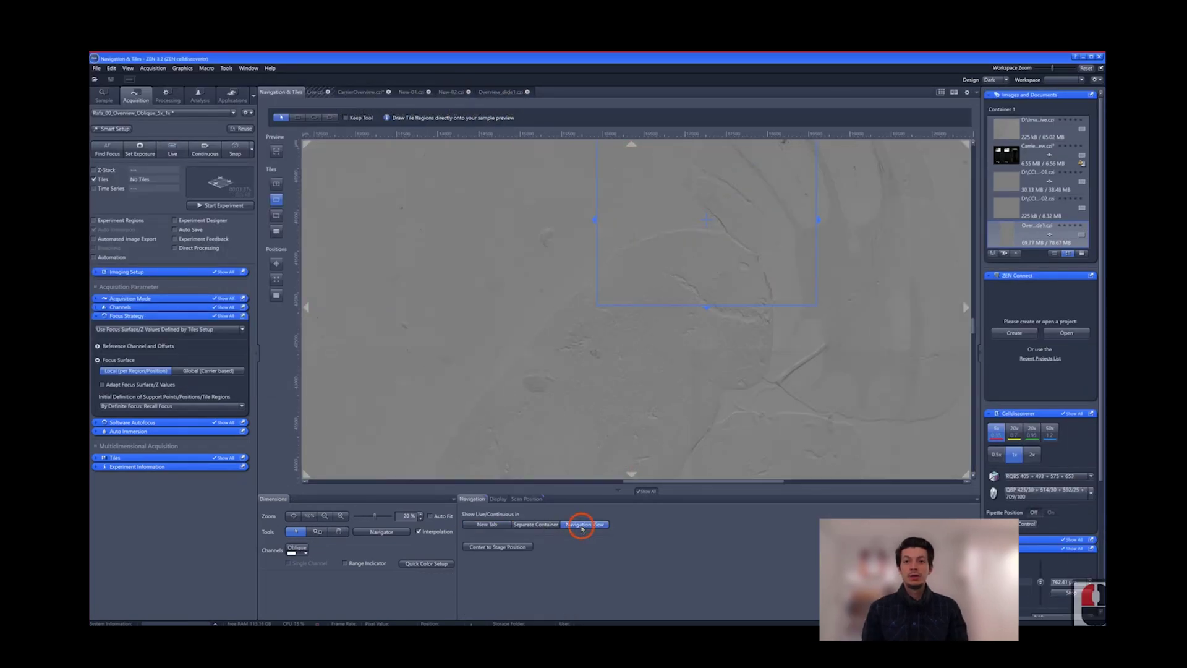
scroll(654, 318, "down", 5)
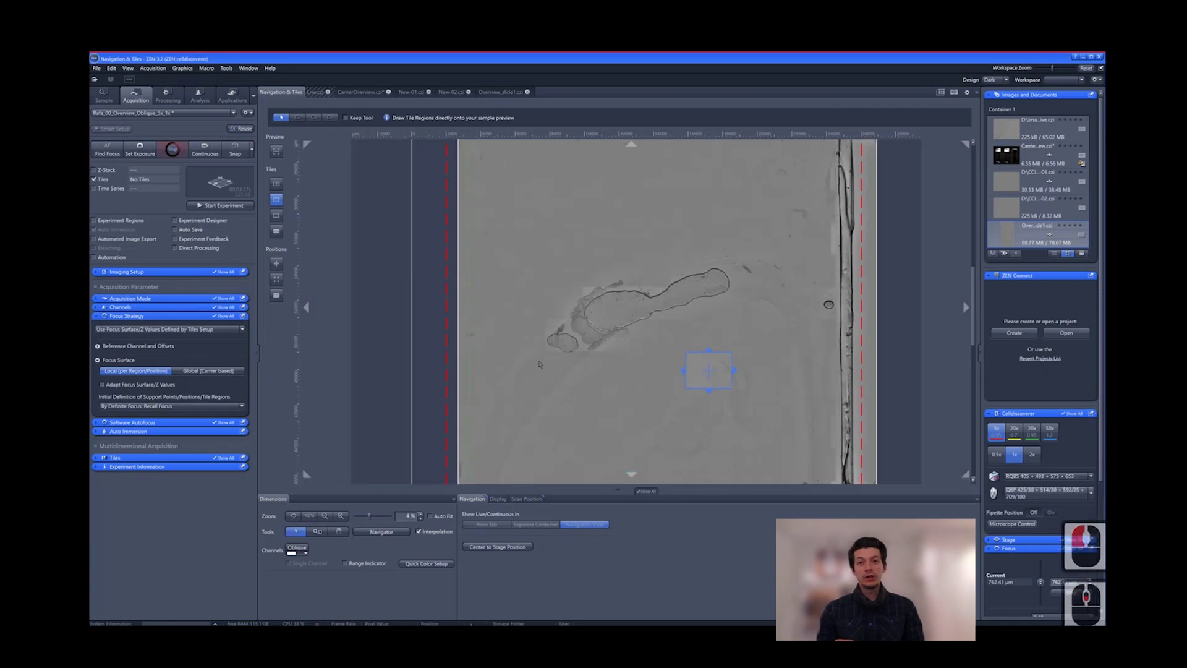
left_click(290, 515)
left_click(172, 149)
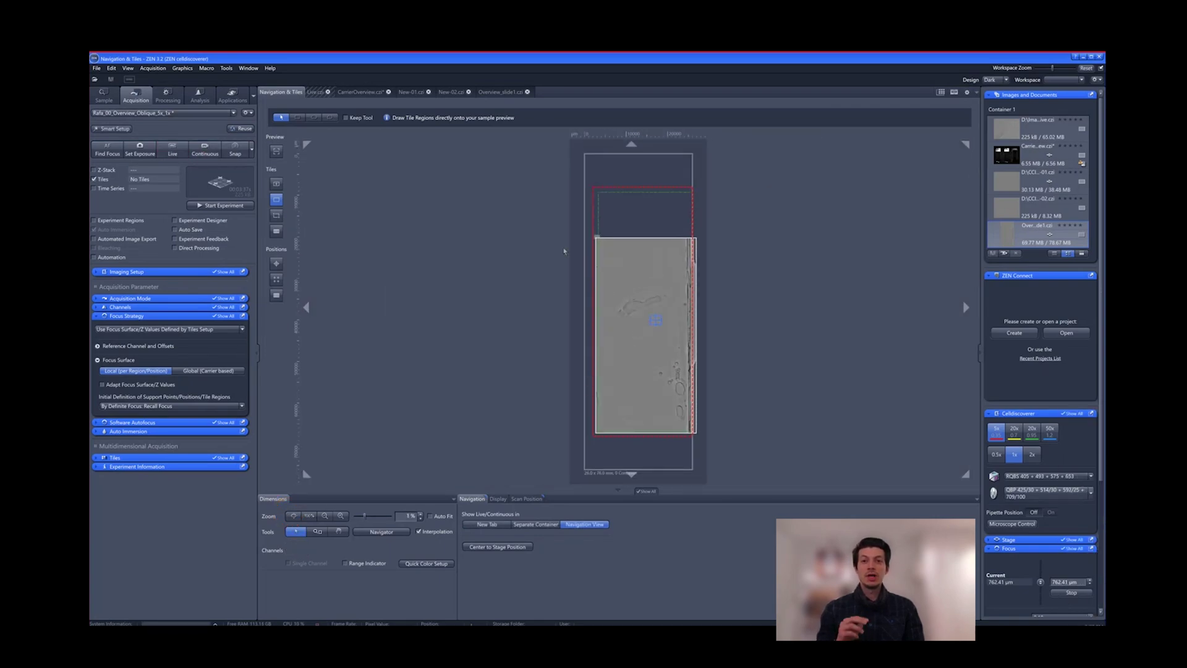
left_click(526, 498)
double_click(552, 562)
Reload the overview experiment's saved settings, check focus in Live, then stop Live.
left_click(233, 112)
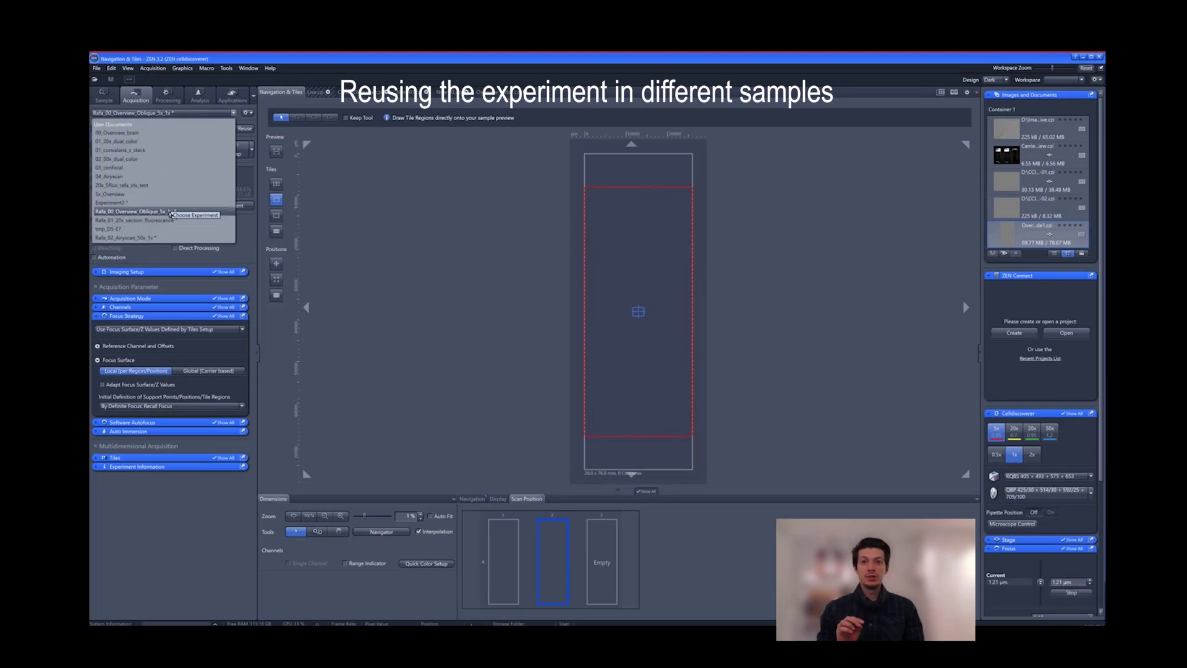
left_click(248, 112)
left_click(272, 171)
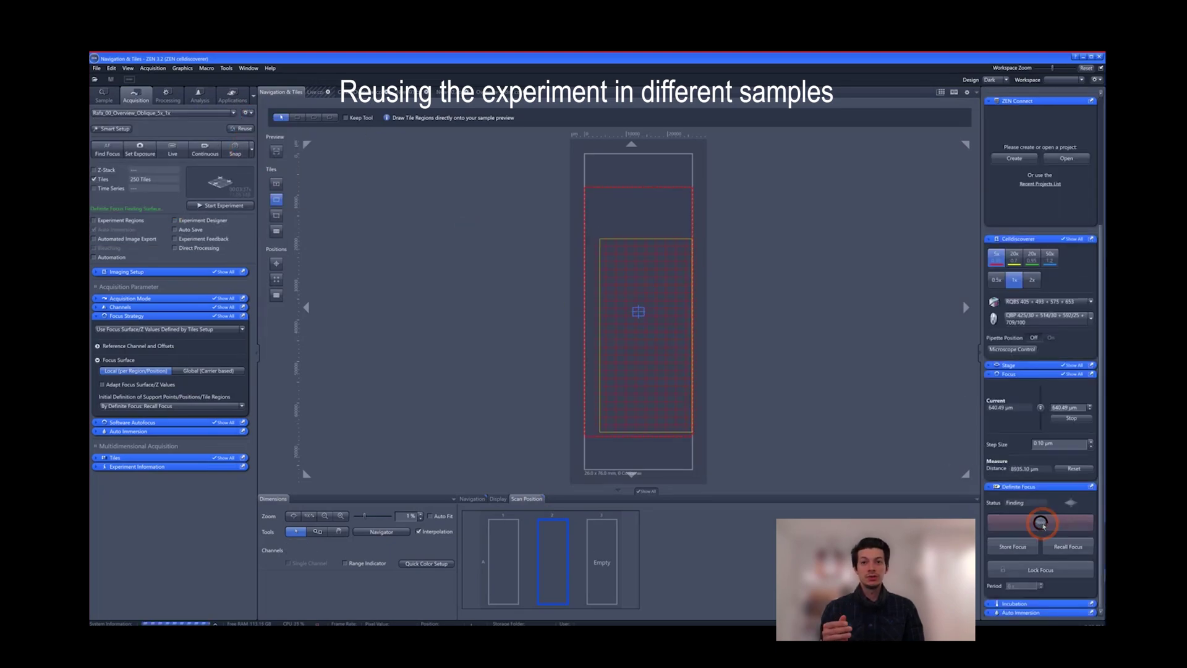
scroll(625, 358, "up", 14)
scroll(625, 358, "down", 6)
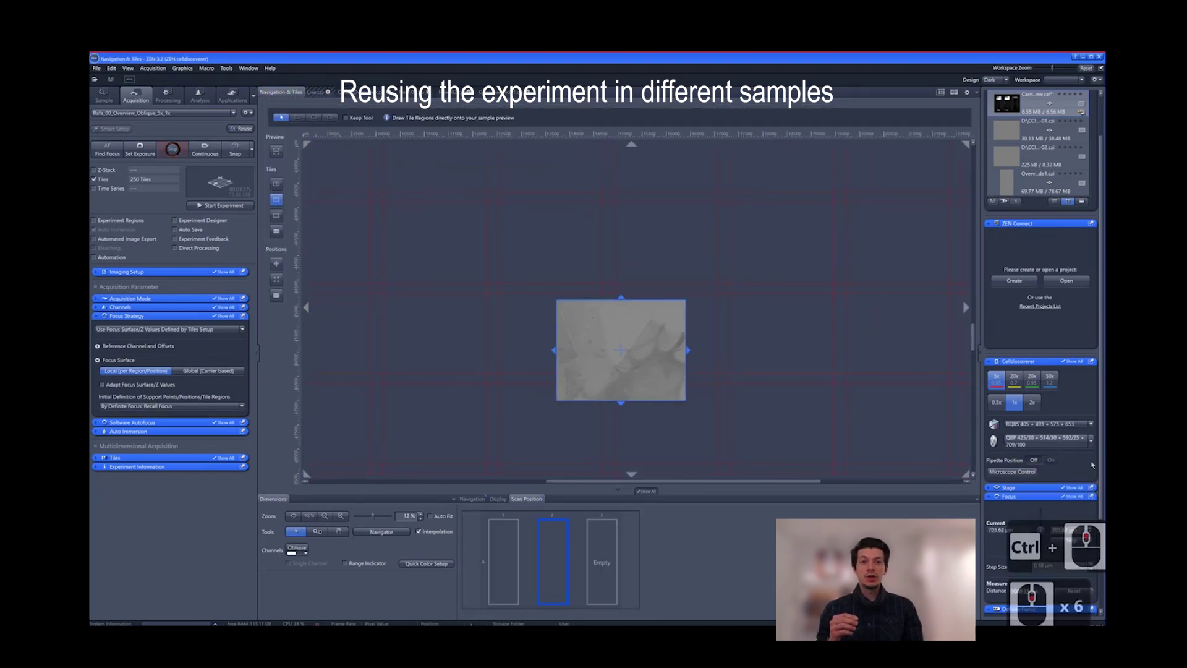
left_click(173, 149)
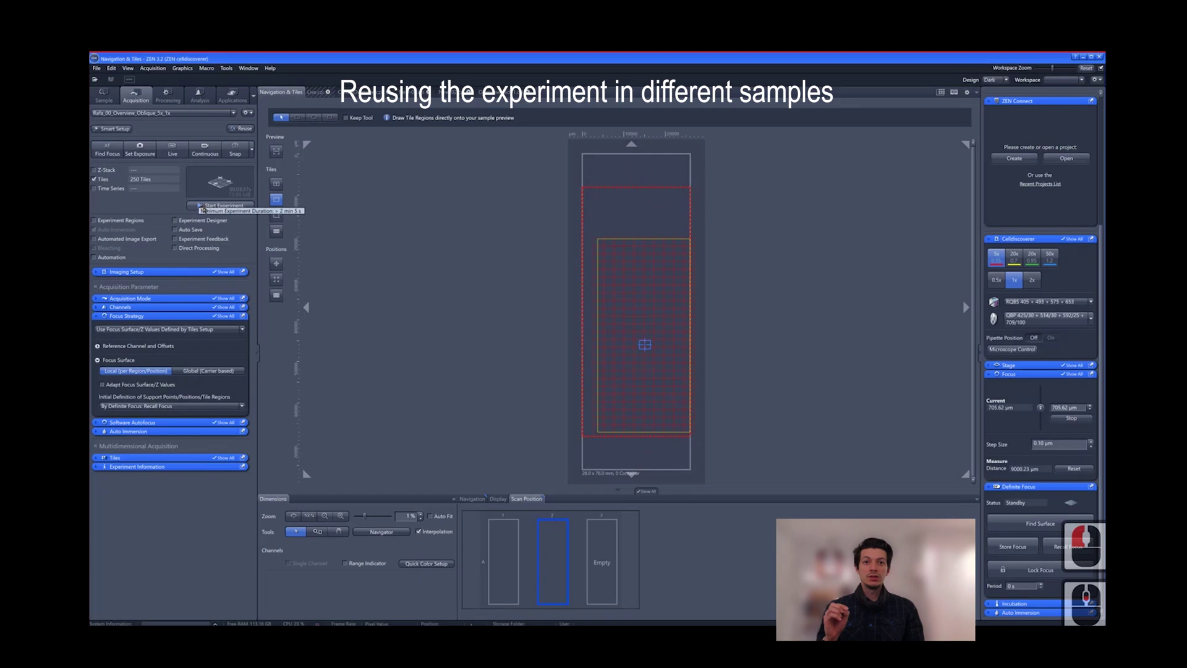
Acquire the 250-tile slide 2 overview and save it as Overview_slide2.
left_click(204, 206)
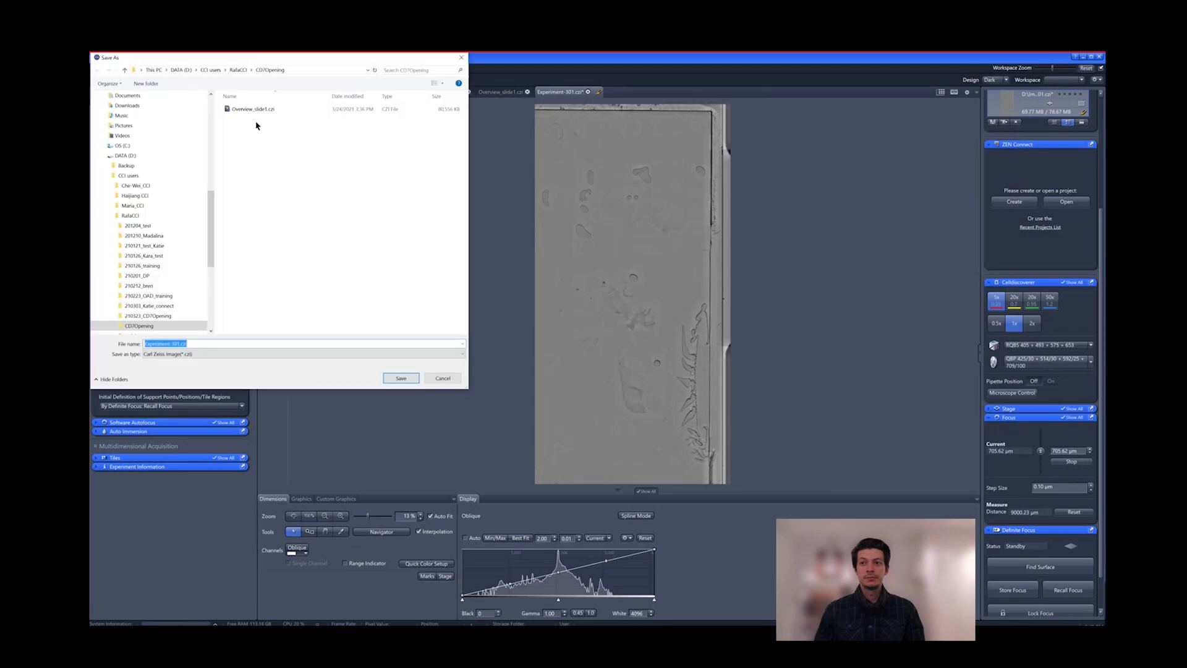
type("Overview_slide1")
key("Return")
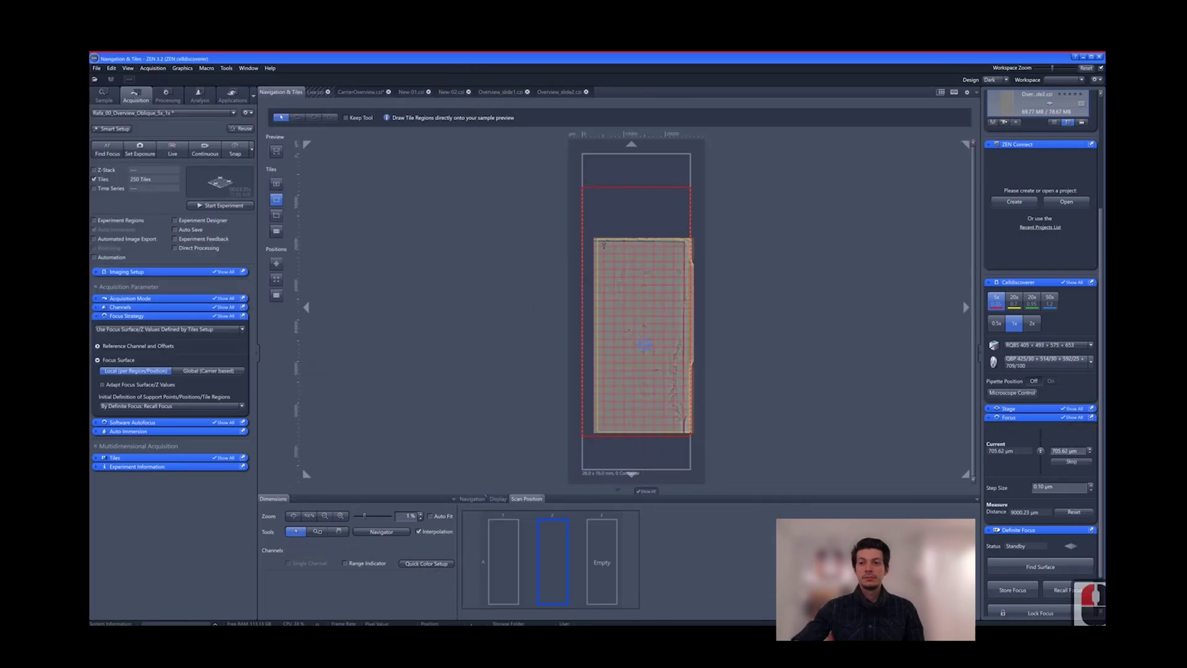
left_click(246, 113)
Clear all tile regions from the experiment using the experiment options menu.
left_click(272, 133)
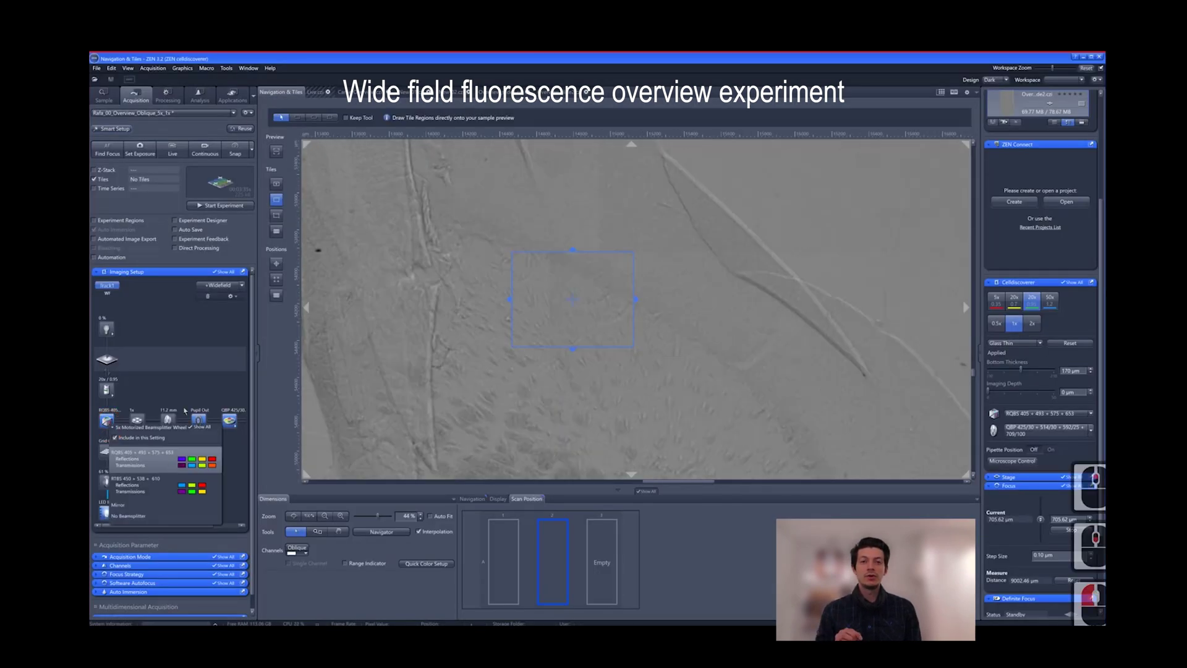
Set camera binning to 2x2 and check the live fluorescence image with Min/Max display.
left_click(105, 503)
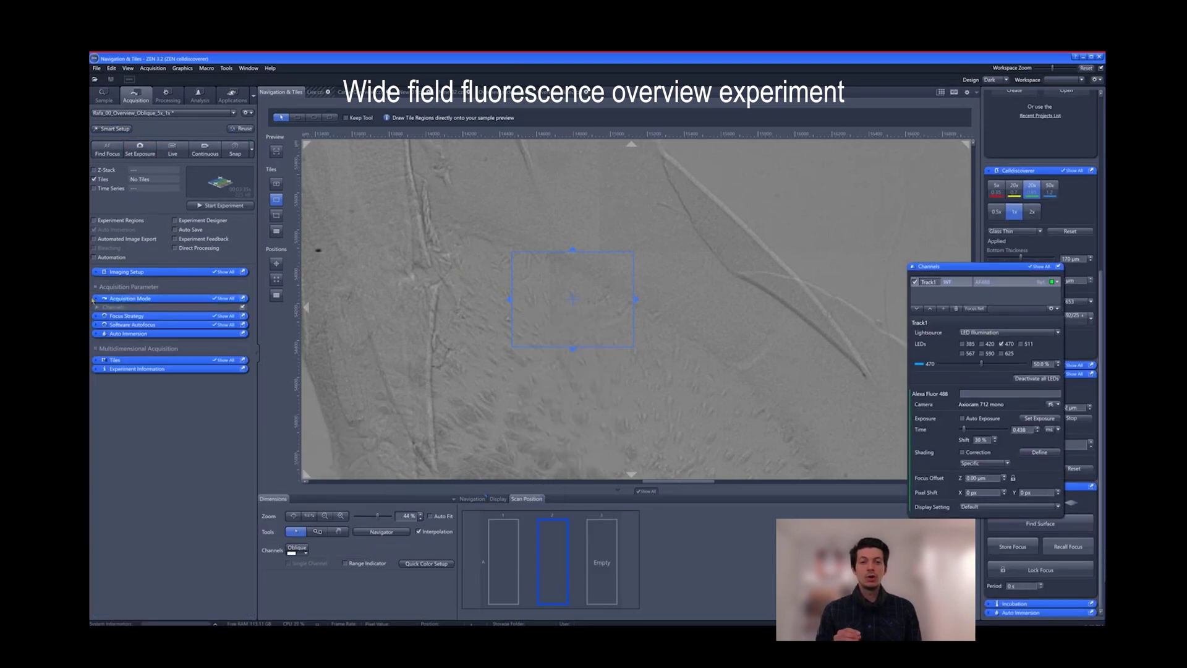
left_click(106, 298)
left_click(141, 338)
left_click(147, 358)
left_click(172, 149)
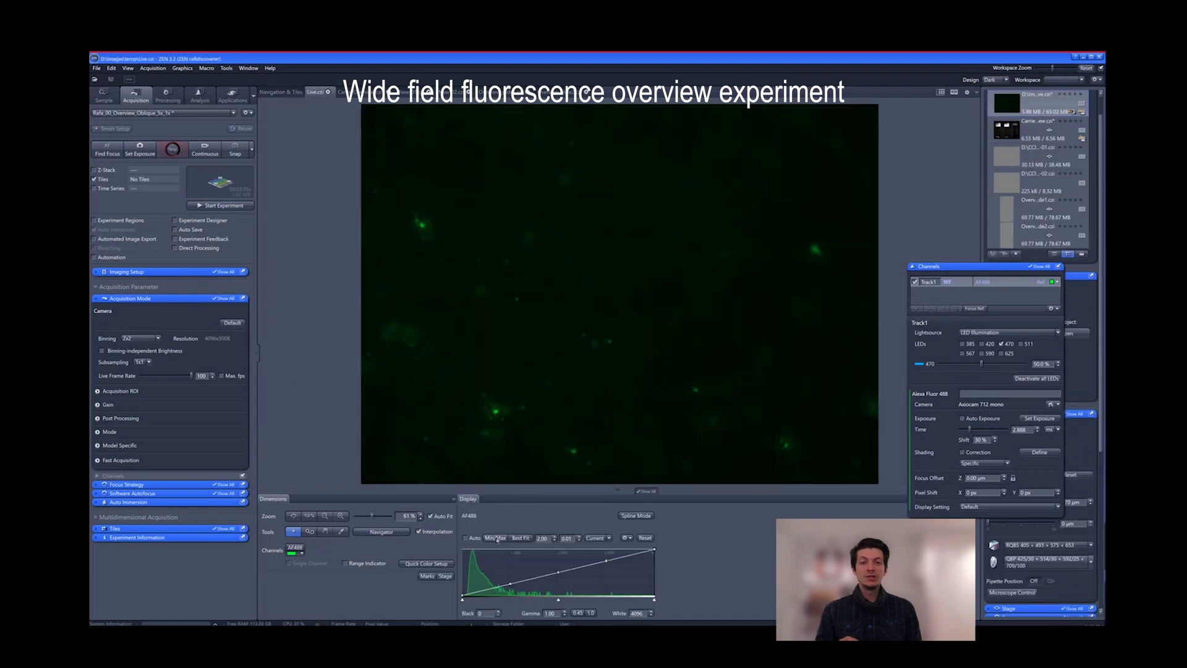
left_click(496, 538)
scroll(538, 326, "down", 2)
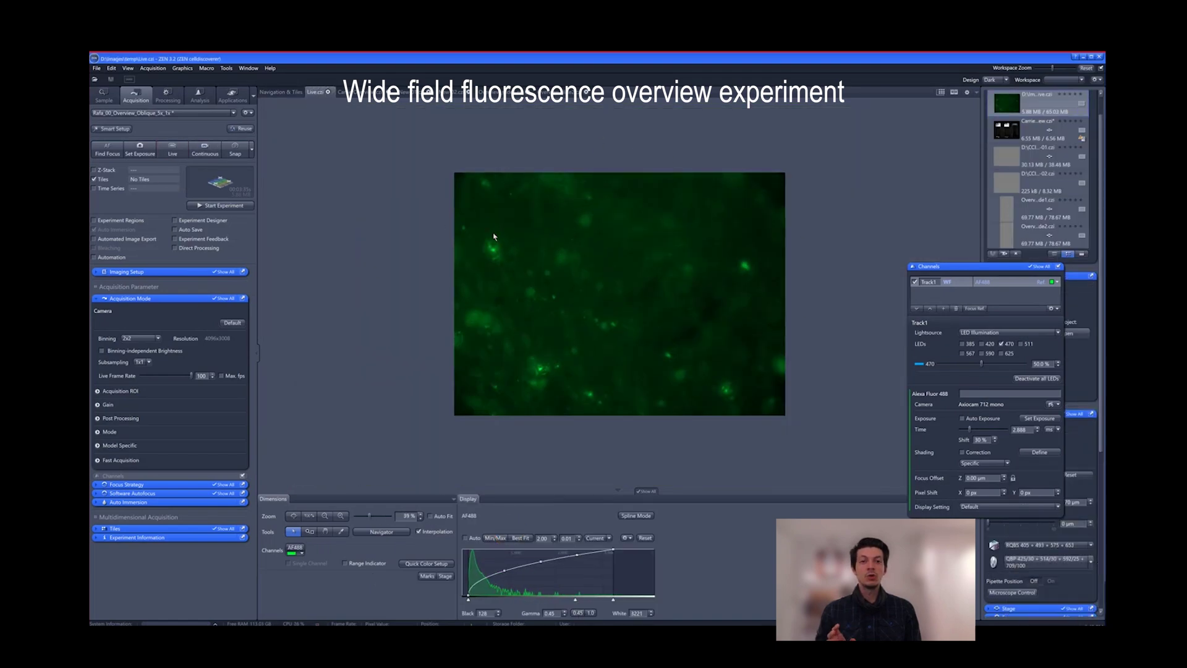
Load the 20x section fluorescence experiment, enlarge its tile region to 4 tiles, and start acquisition.
left_click(233, 113)
left_click(164, 217)
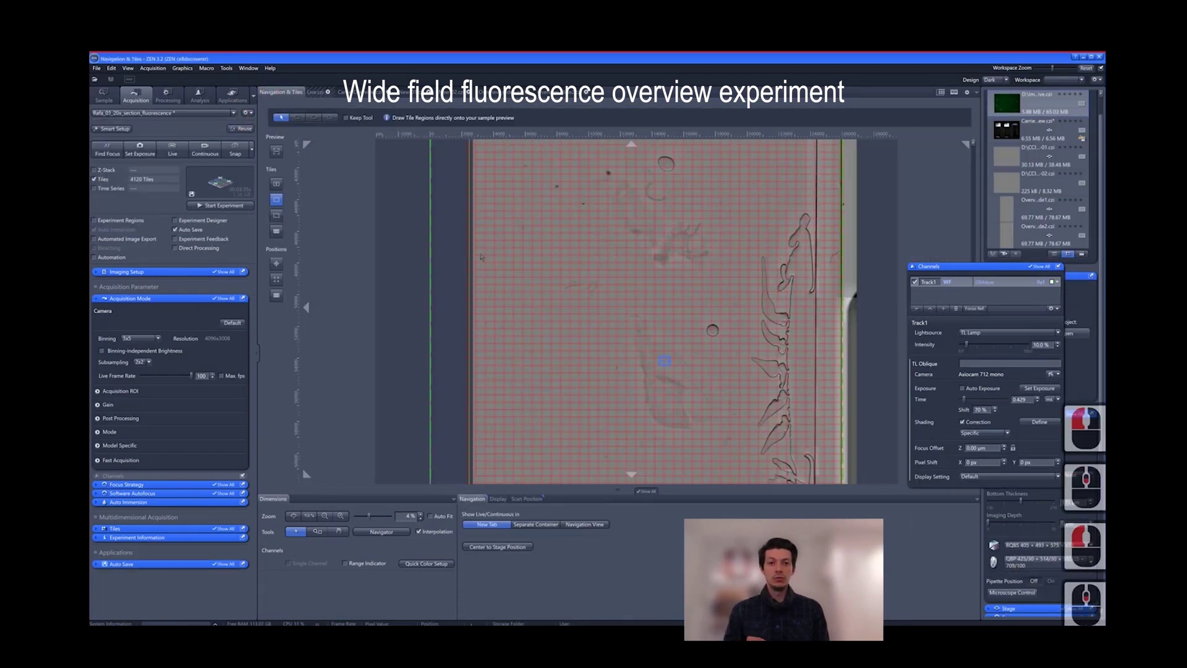
left_click(172, 149)
left_click(233, 112)
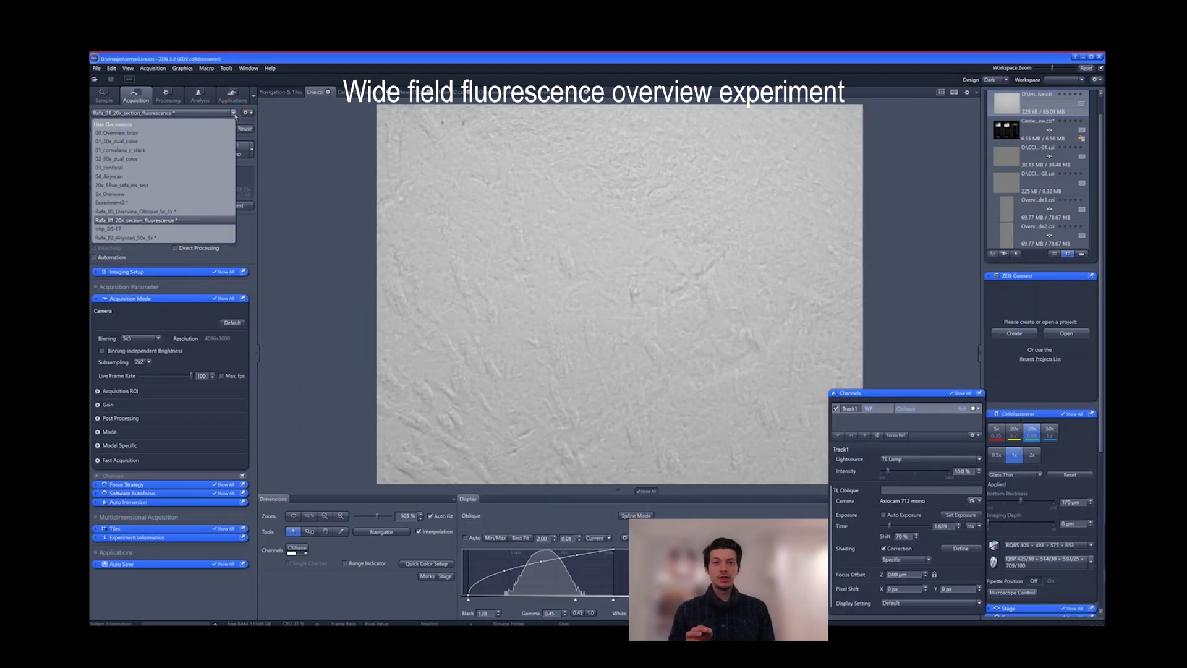
left_click(135, 219)
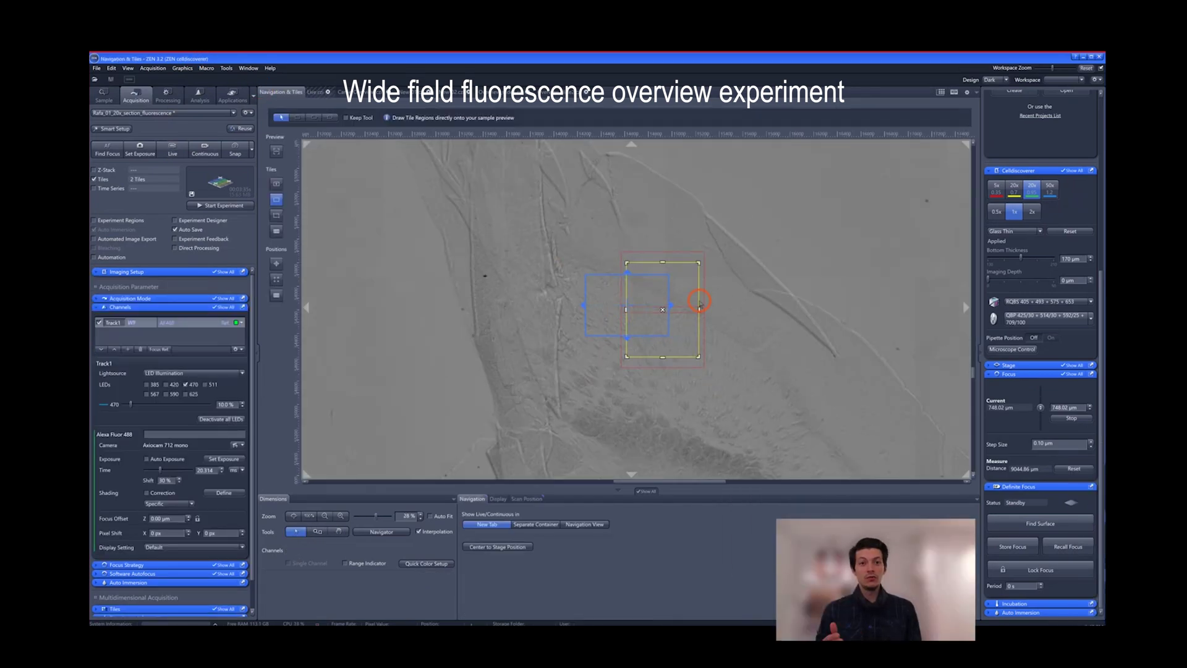
left_click(699, 301)
left_click(127, 564)
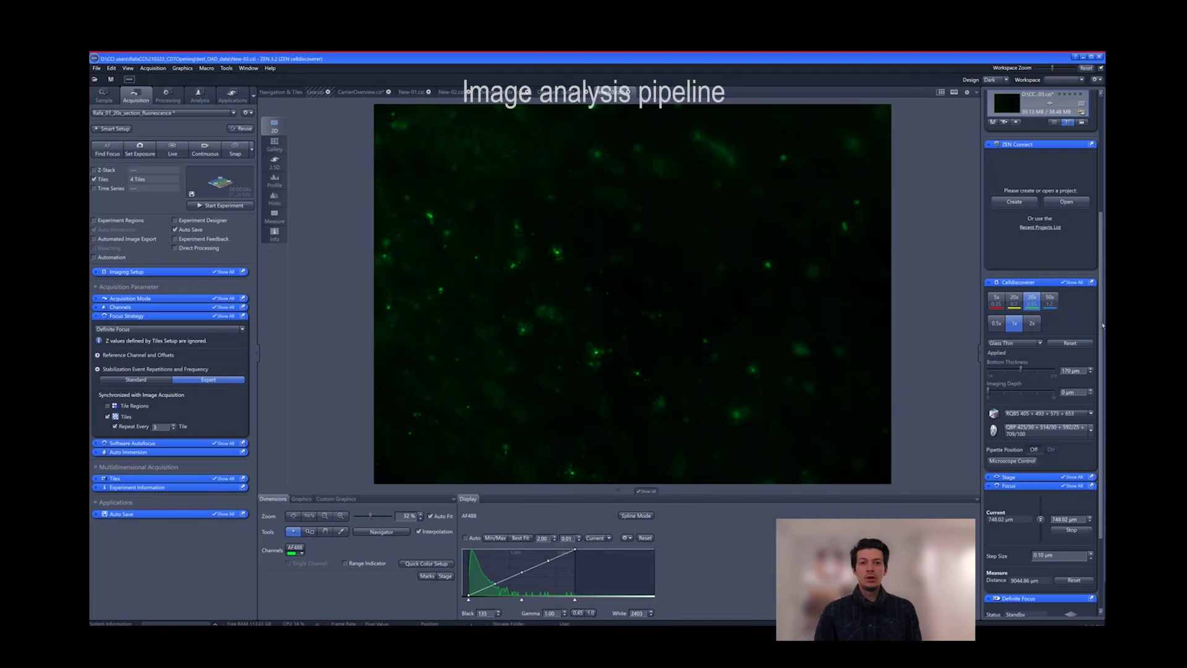
Rename the New-03 image to 'Test_for_image_analysis'.
left_click(880, 98)
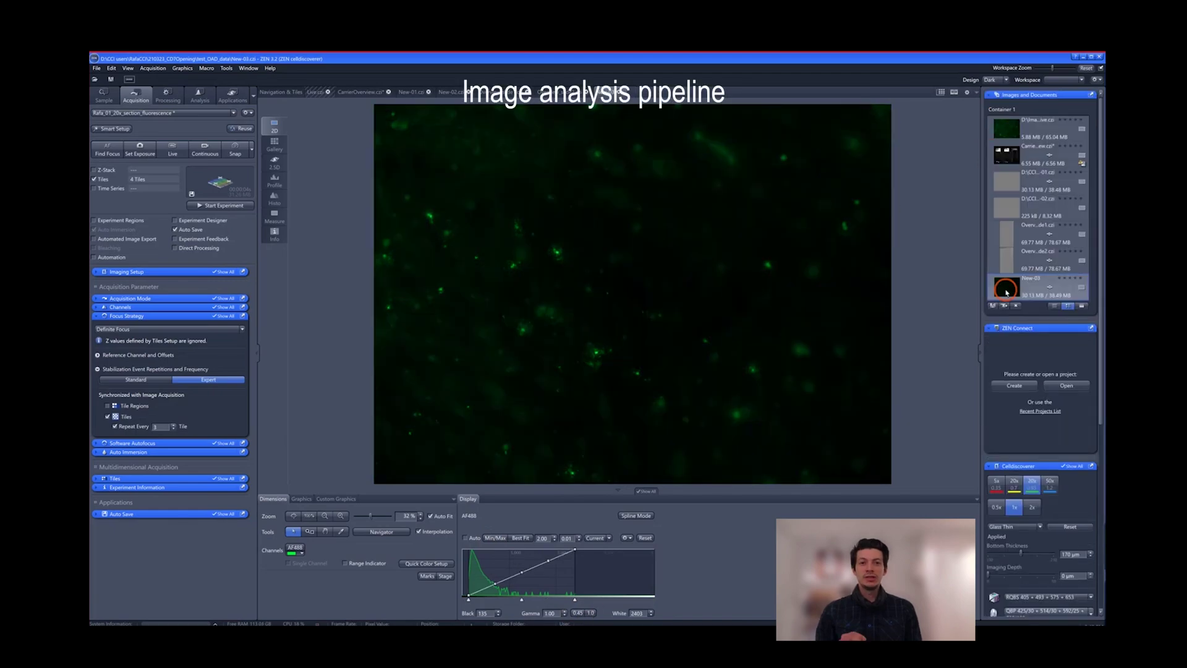
left_click(122, 121)
type("Test_for_image_analysis")
left_click(561, 389)
Run the 01_plaques analysis interactively with smoothing sigma 5.0.
left_click(199, 96)
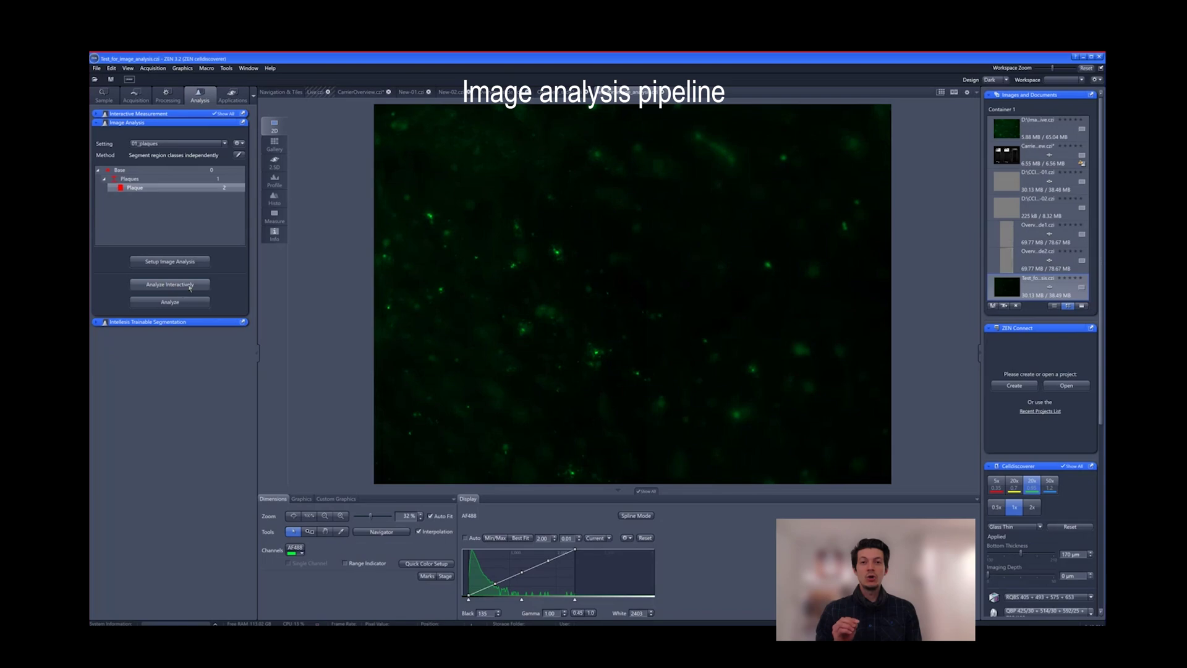
left_click(179, 285)
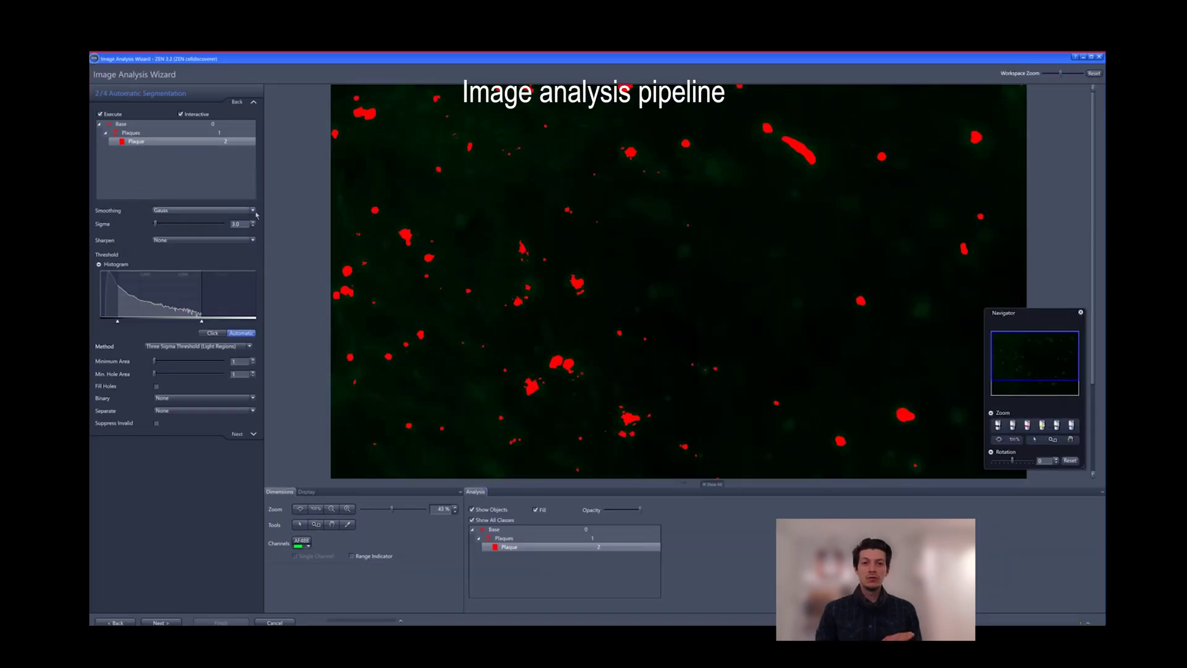
left_click_drag(156, 224, 156, 223)
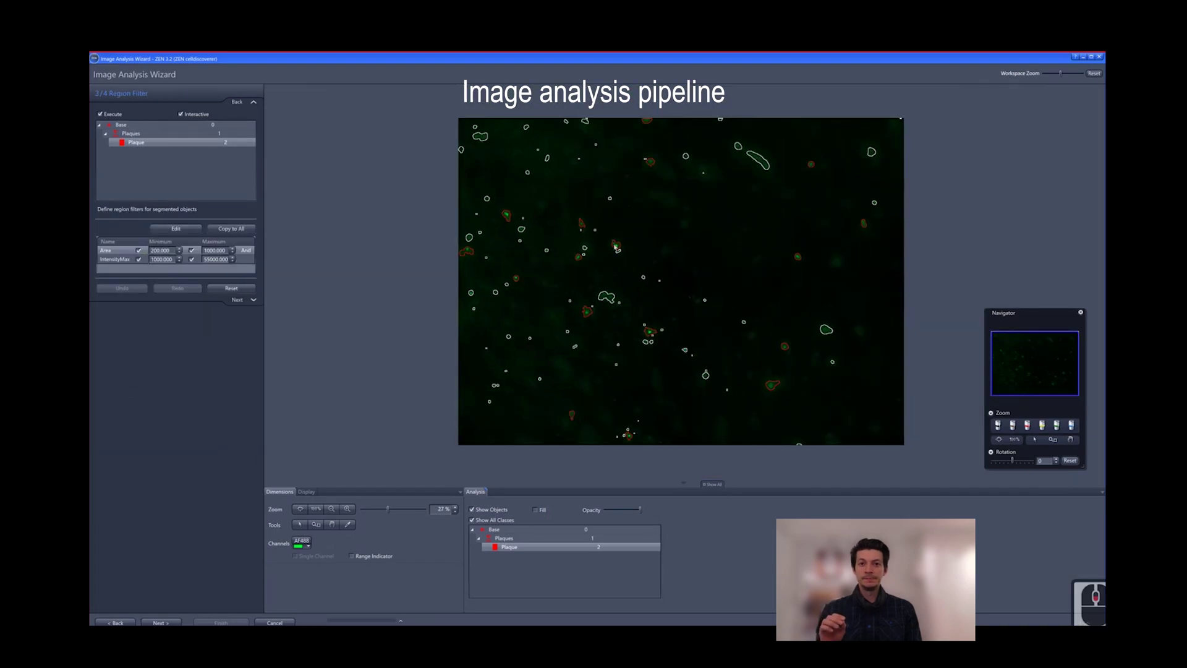
left_click(135, 251)
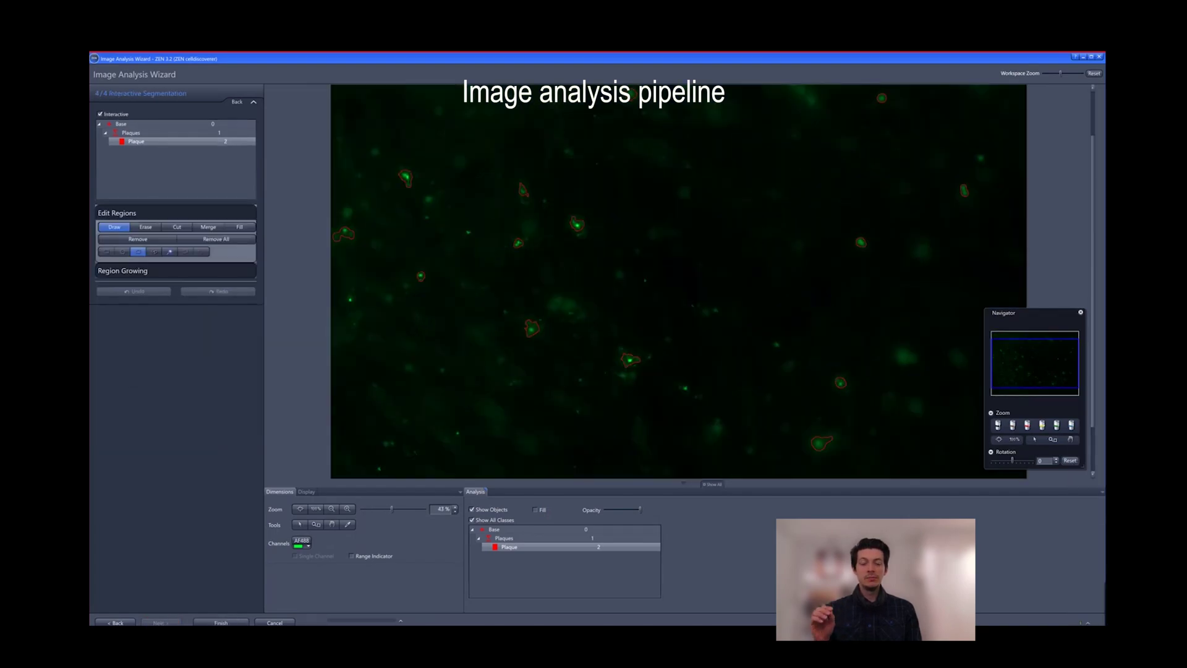
left_click(272, 623)
left_click(171, 302)
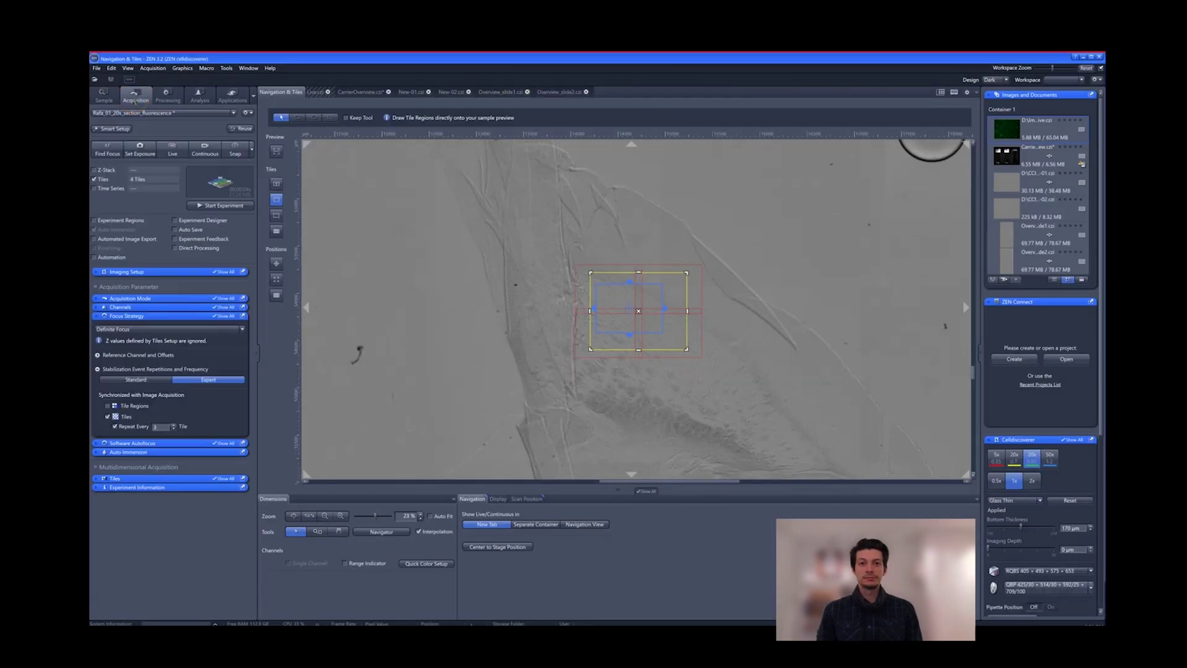
Add an Airyscan HS track with the 50x objective and import overview_51246.czi as preview.
left_click(185, 297)
left_click(180, 330)
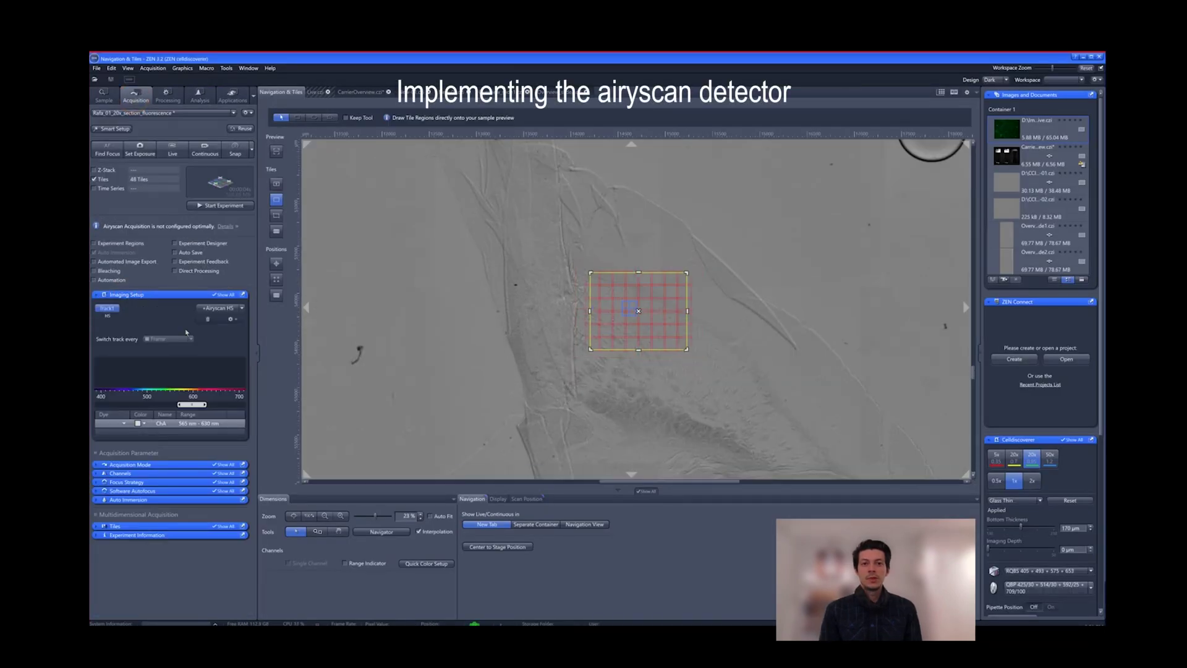
left_click(1051, 459)
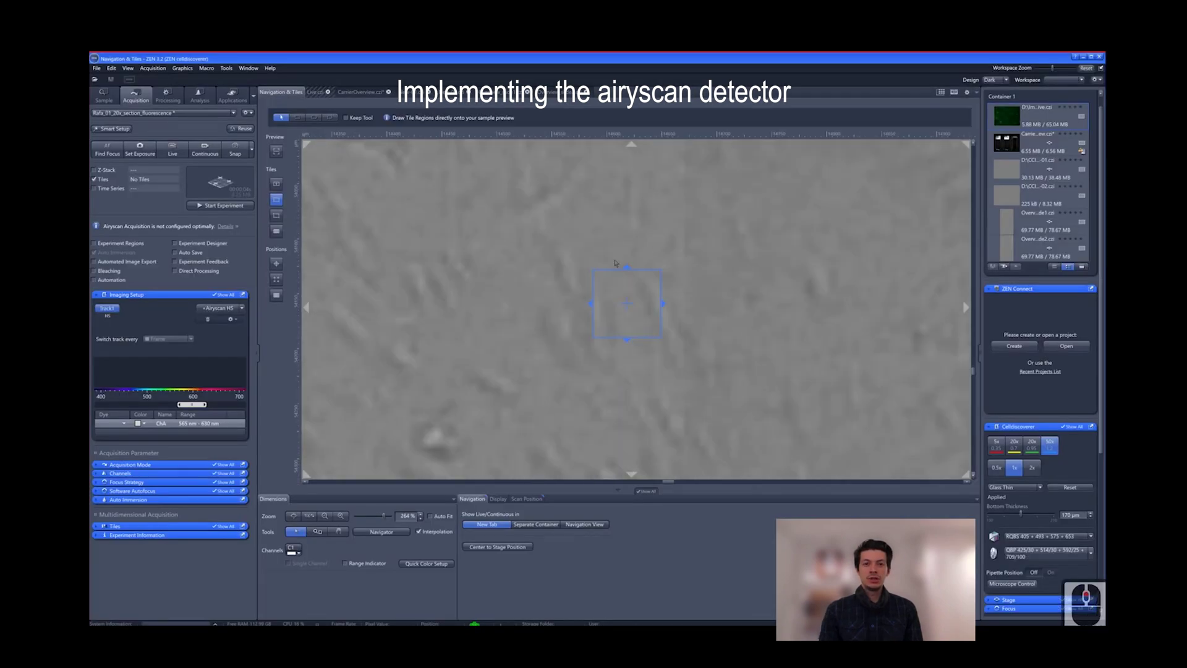
right_click(675, 251)
left_click(226, 136)
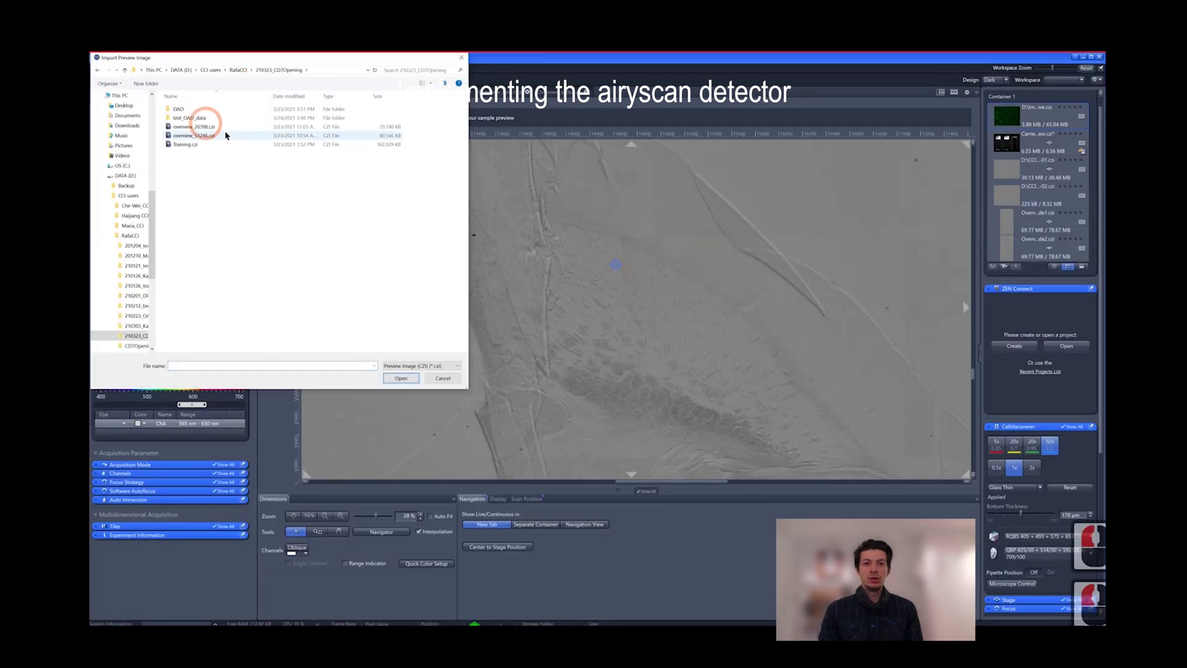
double_click(225, 135)
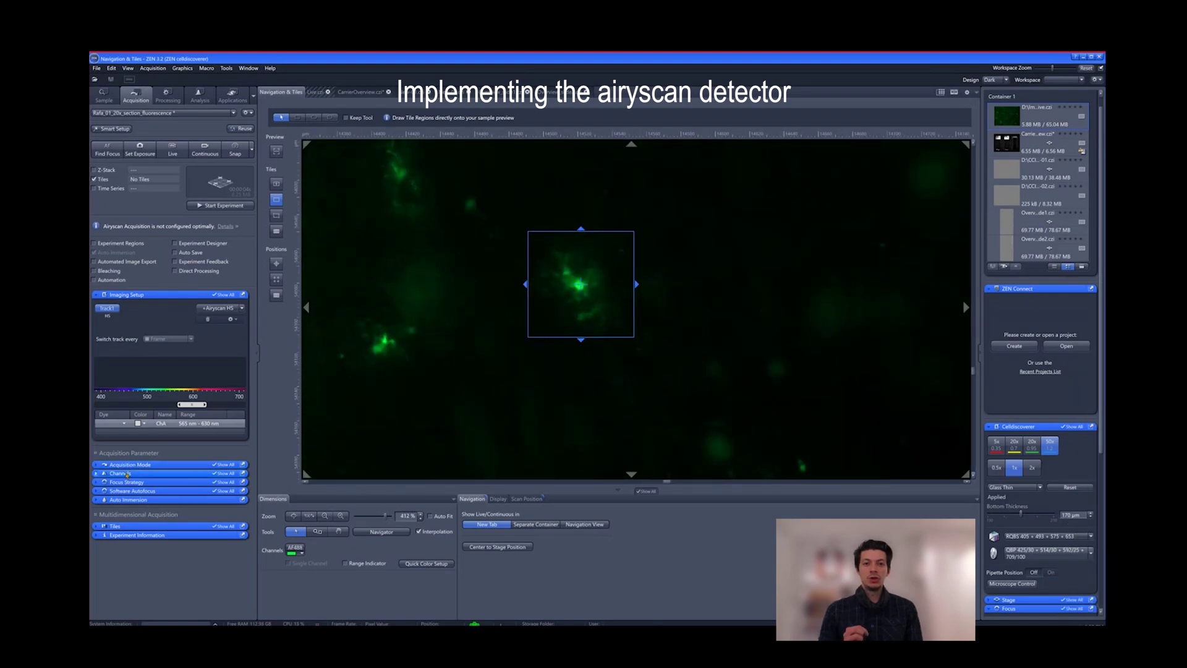
Switch scanning to bidirectional and set master gain to 8 in Live.
left_click_drag(123, 472, 742, 371)
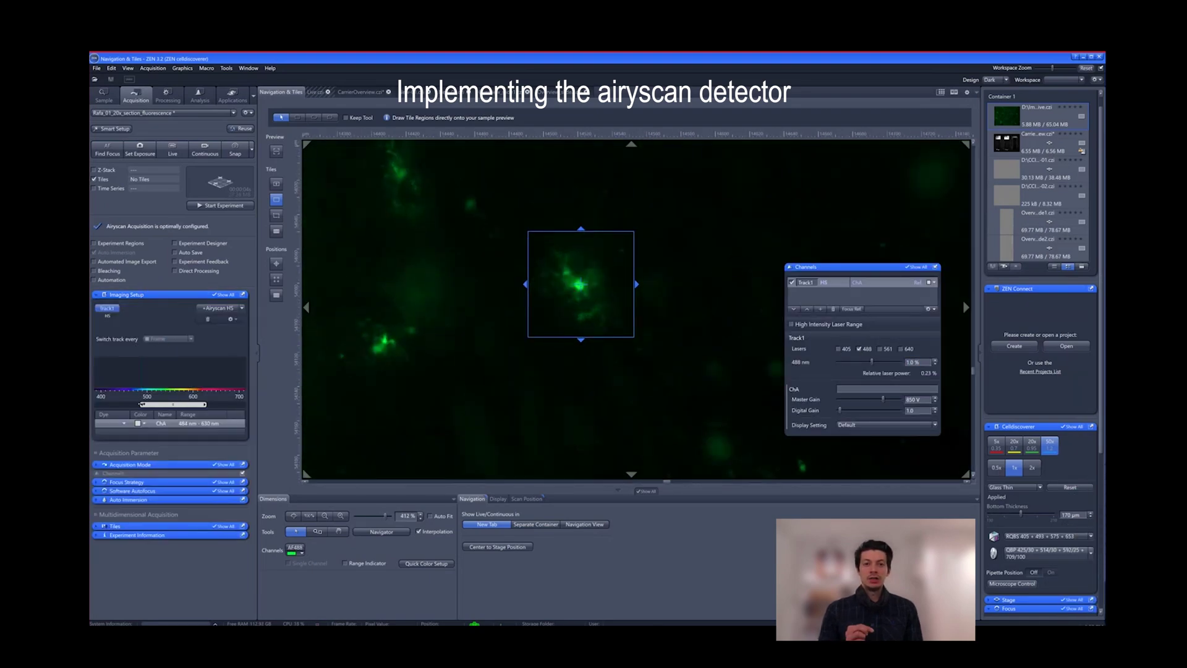
left_click(130, 465)
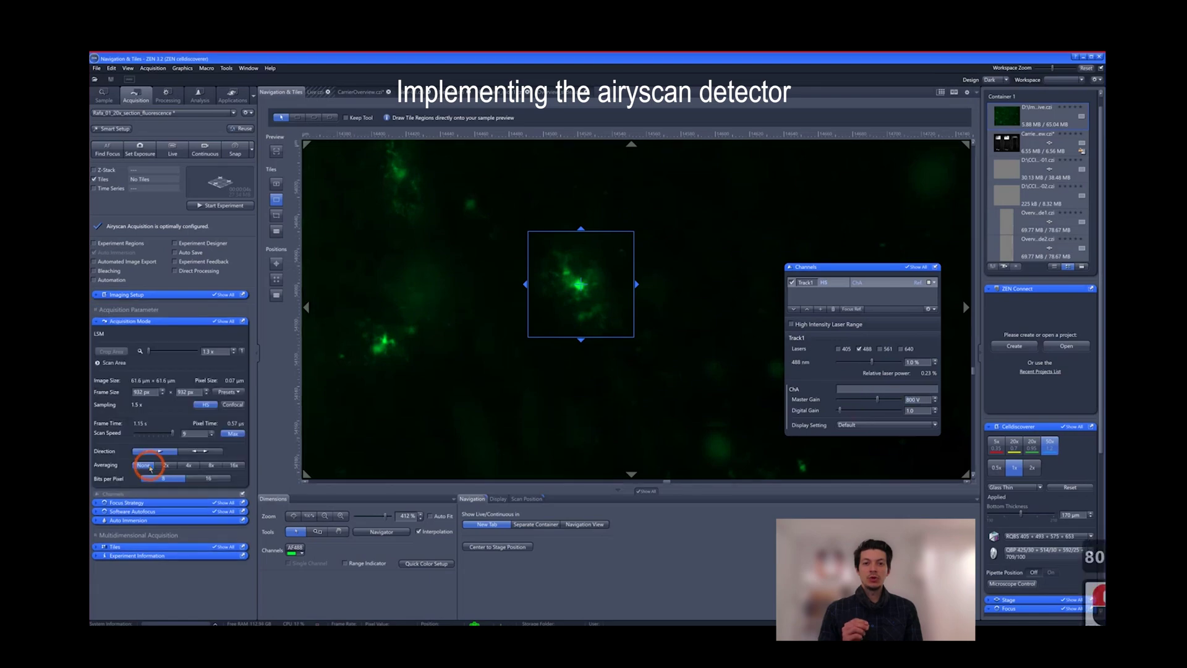
left_click(200, 451)
left_click(172, 151)
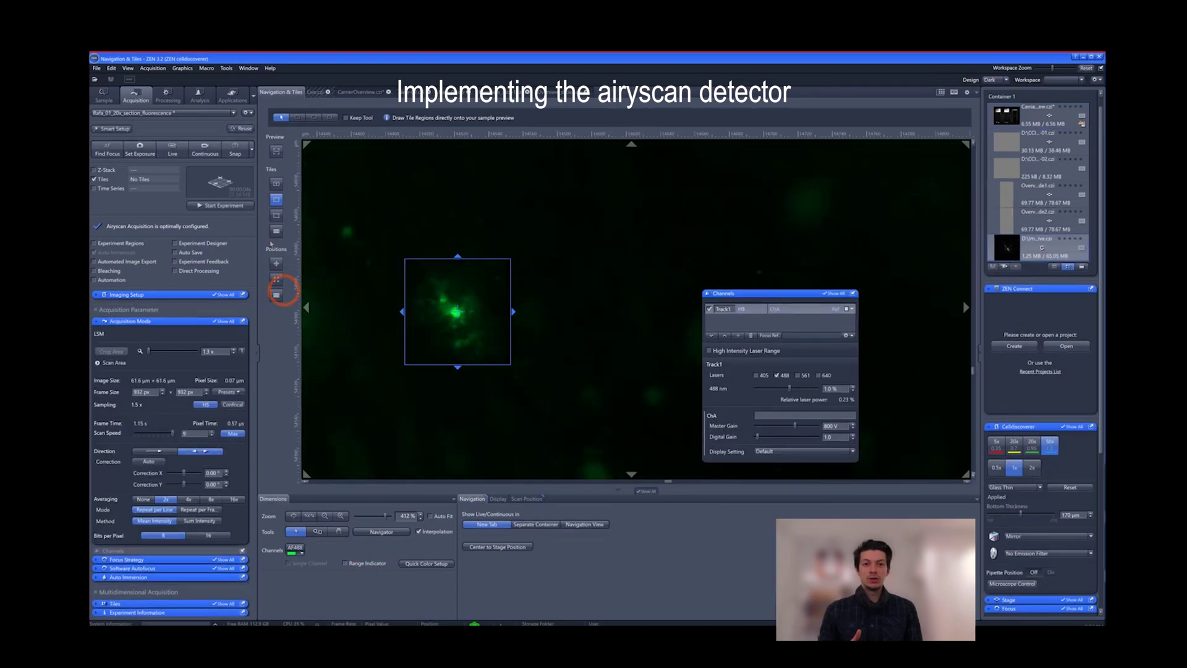
double_click(836, 425)
type("8")
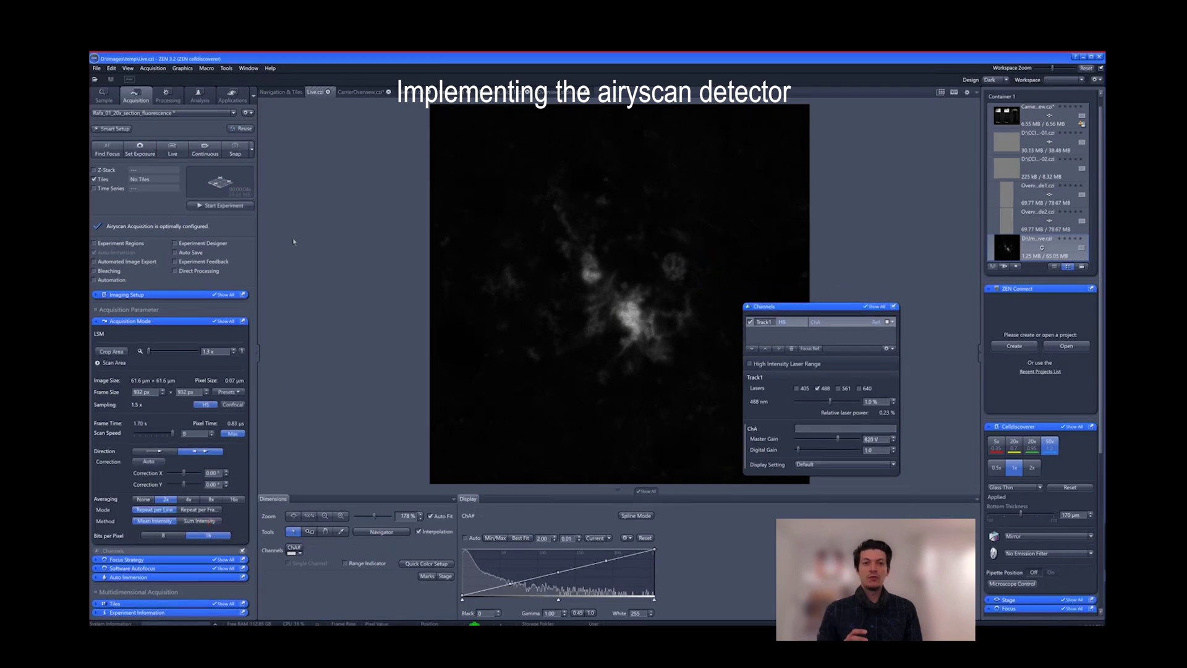
left_click(328, 267)
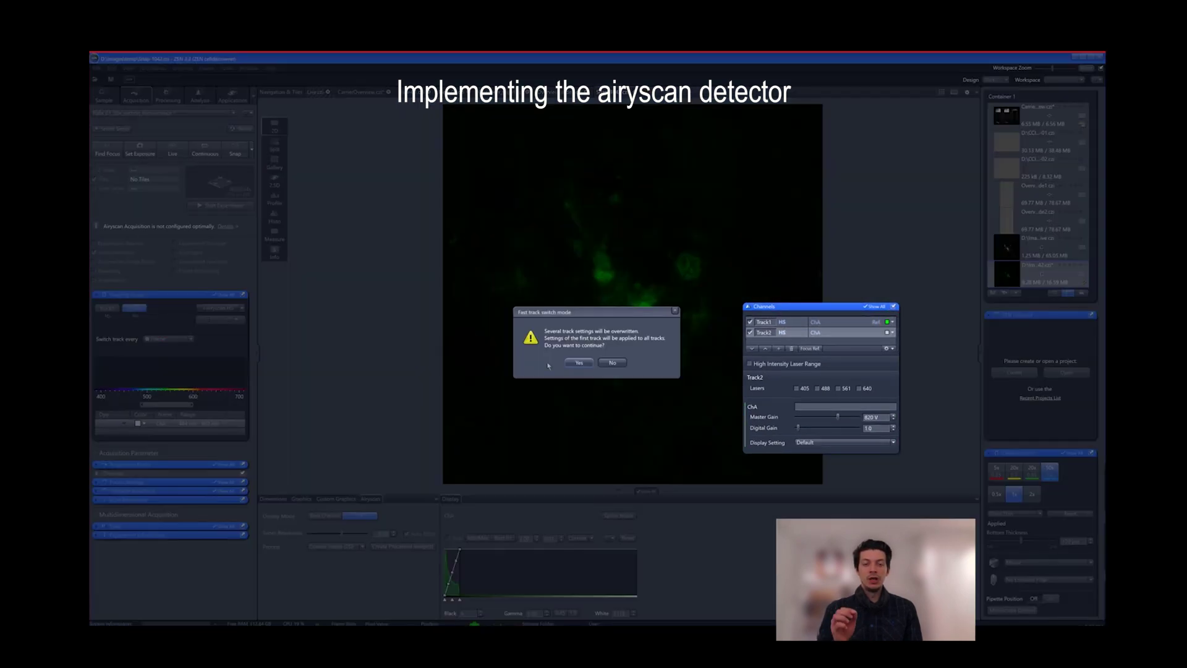
left_click(579, 363)
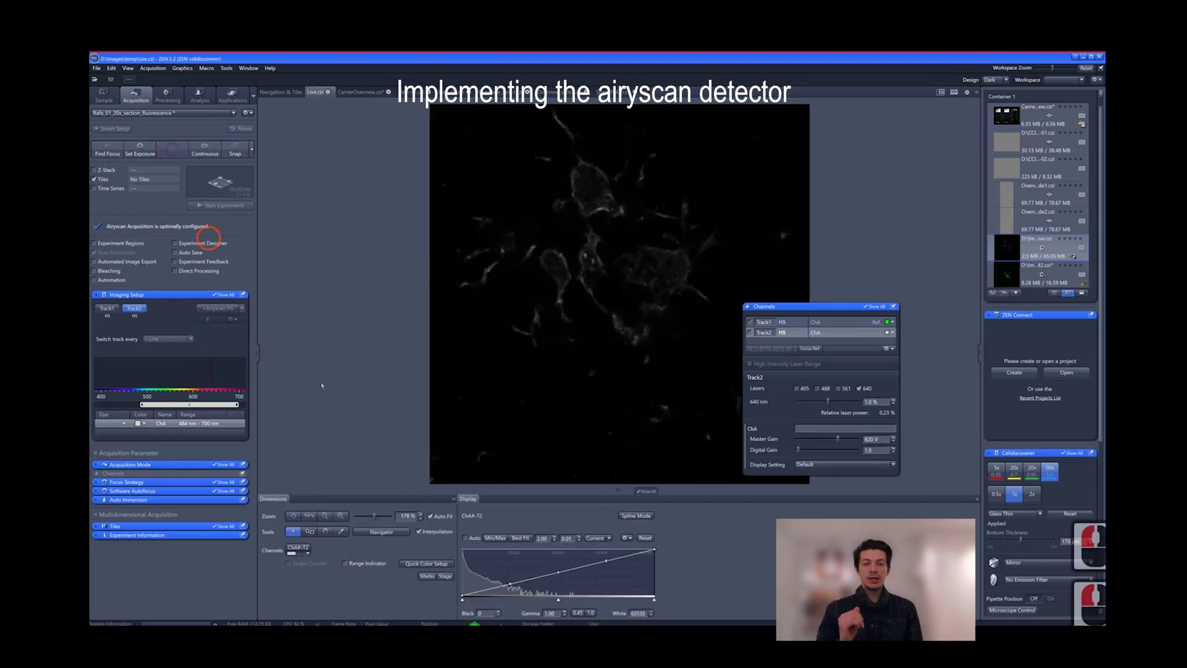
Colour the 640 nm second track violet and acquire a centred 9-slice Z-stack.
left_click(888, 332)
left_click(928, 439)
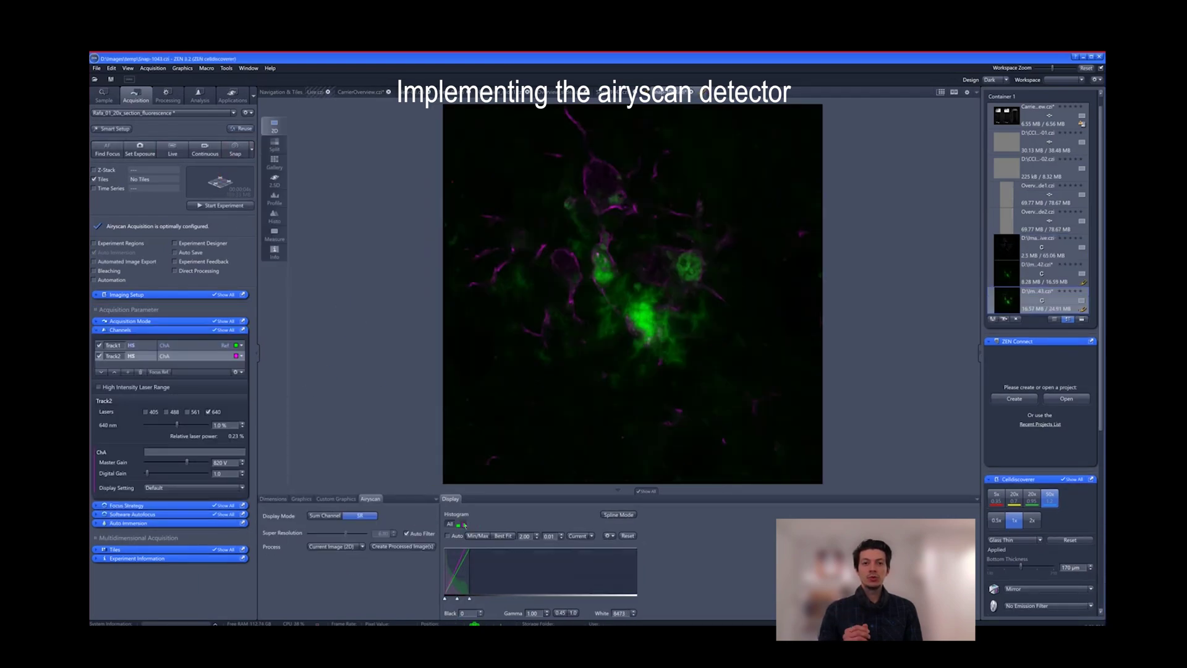
left_click(94, 170)
left_click(242, 573)
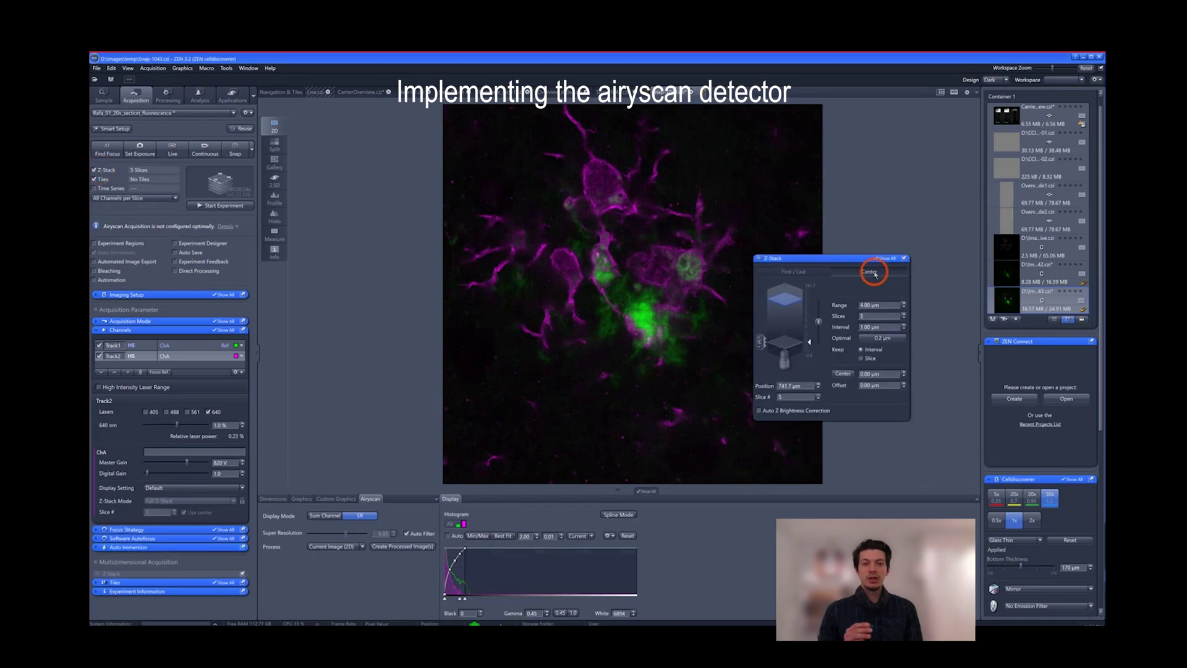
left_click(224, 204)
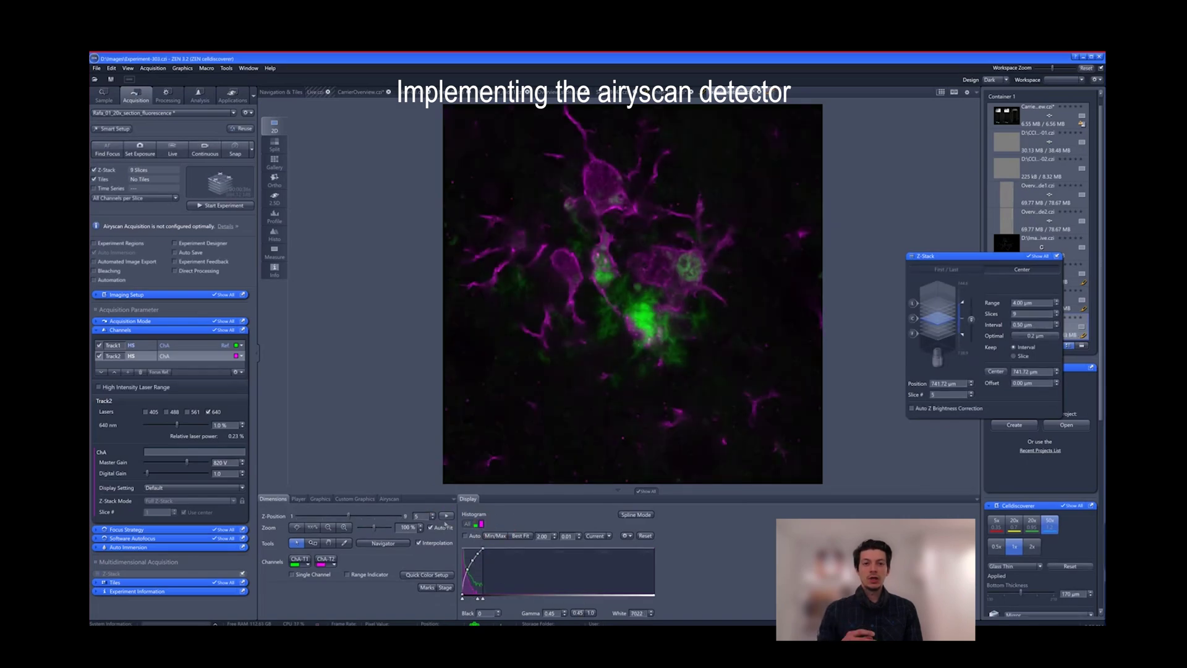
left_click(434, 515)
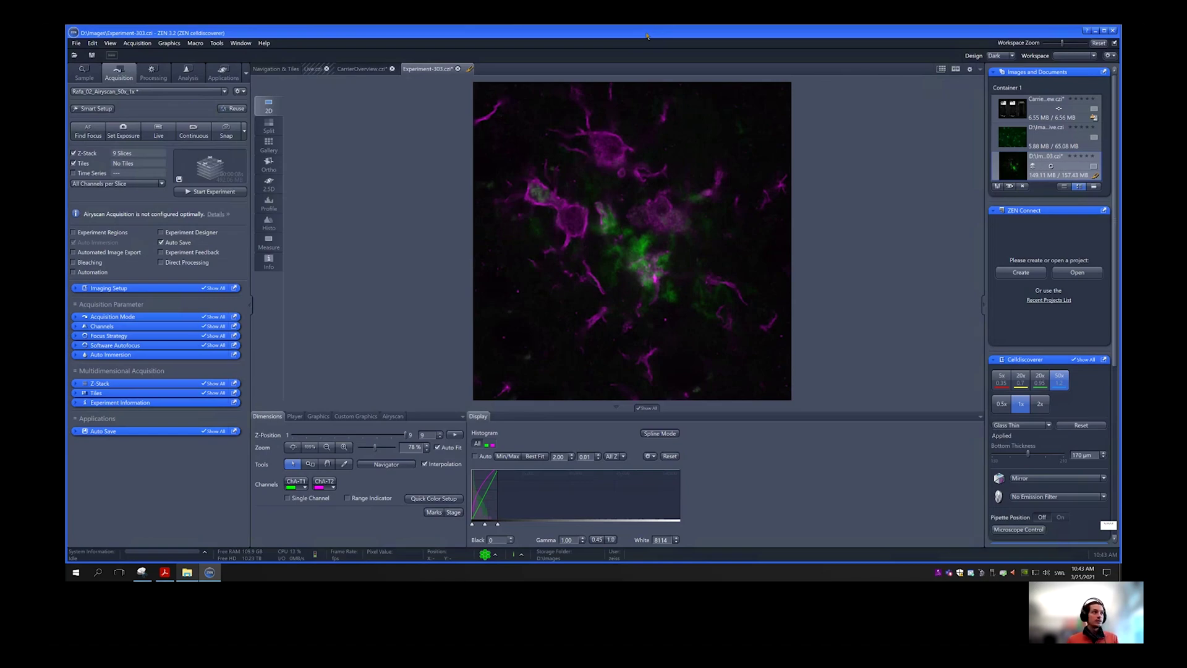
In Navigation & Tiles, find the acquired z-stack's green tile on the brain-section overview and zoom in.
left_click(271, 69)
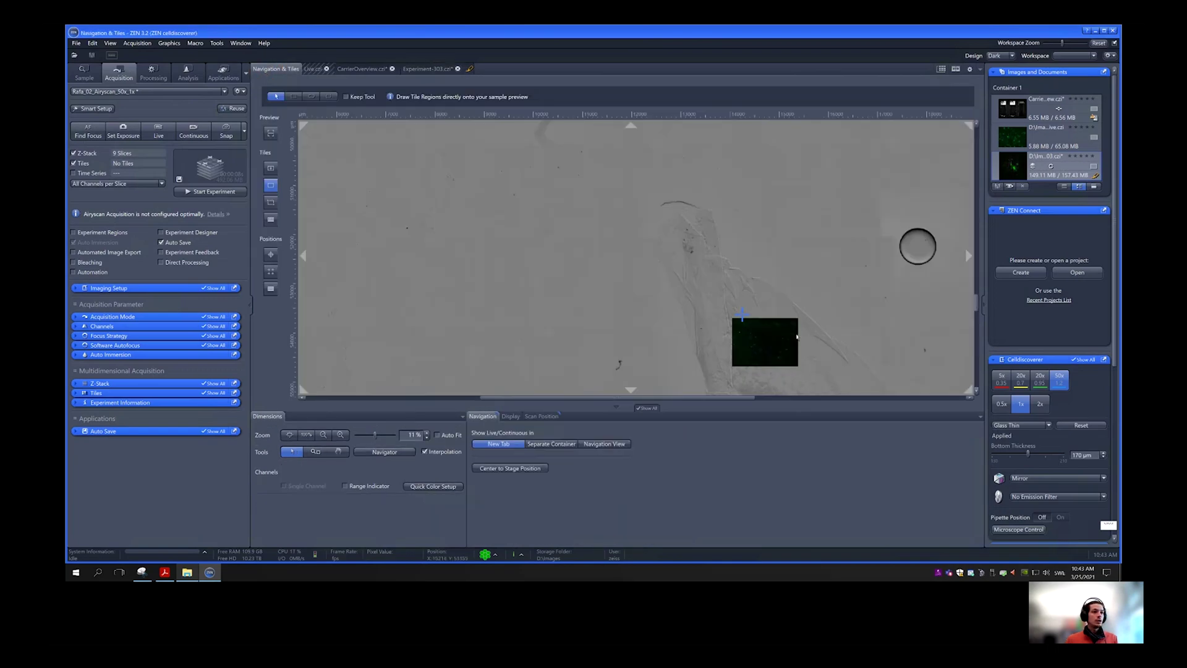
scroll(865, 295, "down", 2)
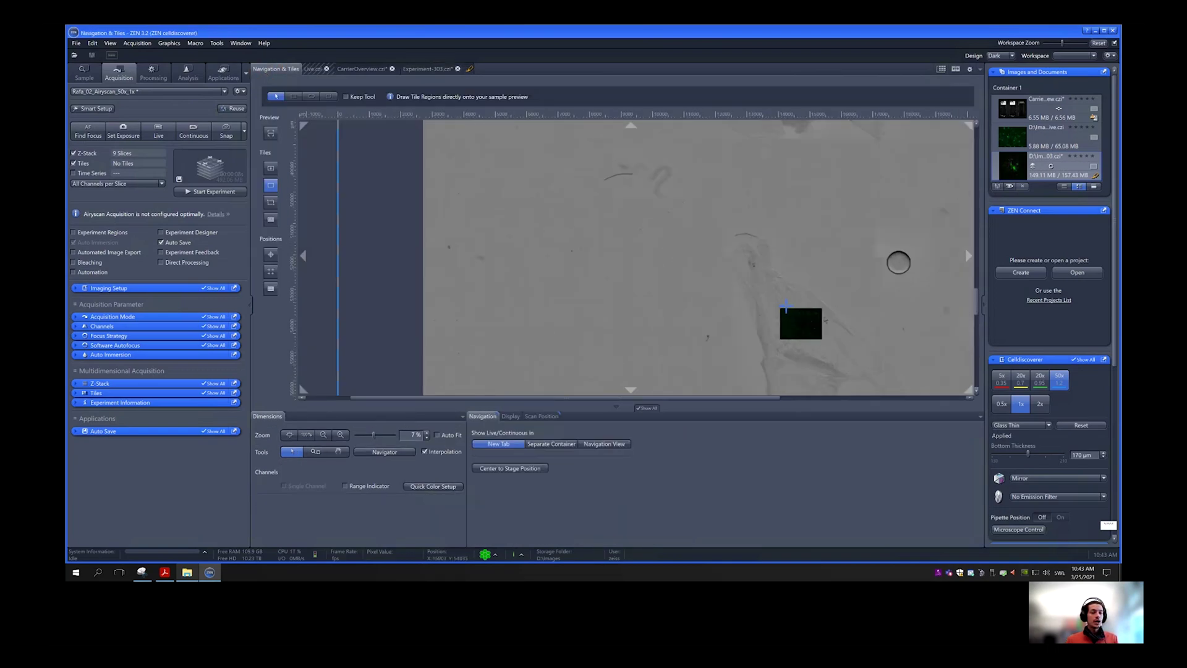
left_click_drag(975, 295, 976, 324)
left_click_drag(762, 398, 850, 396)
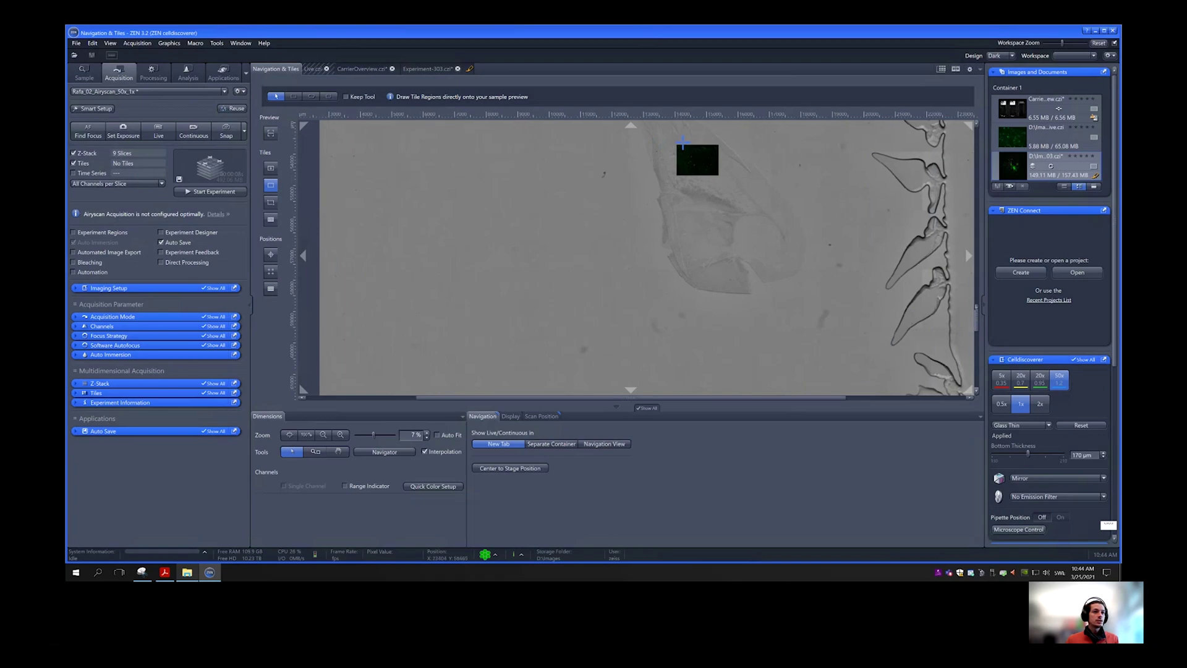
left_click_drag(977, 311, 978, 281)
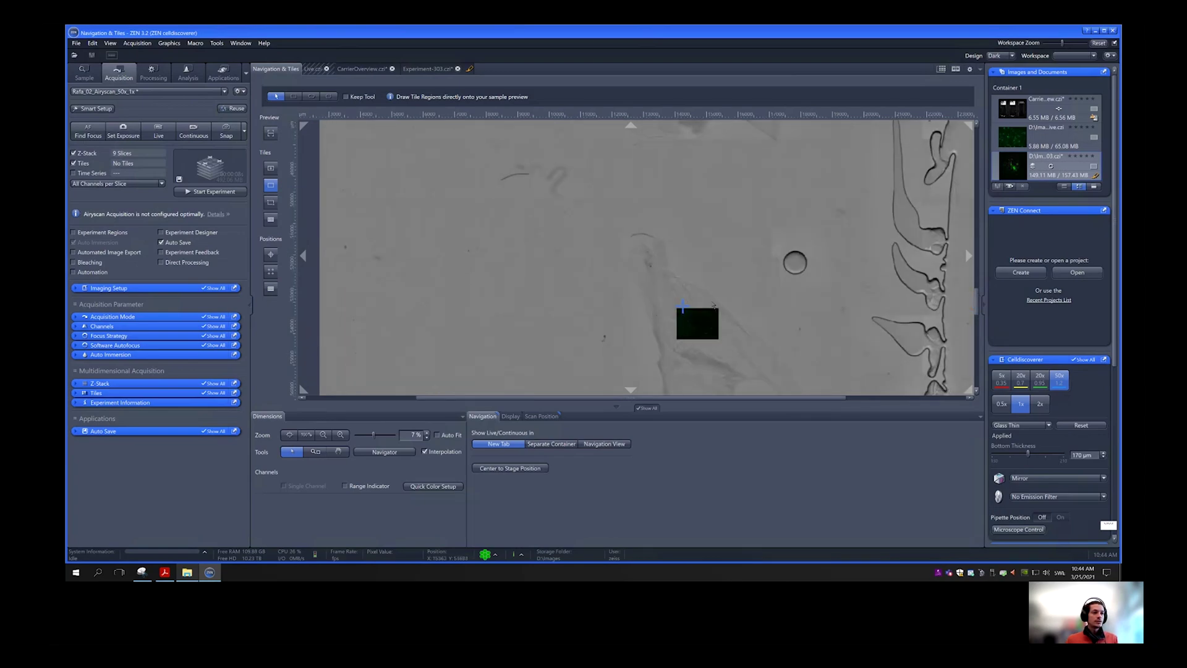
scroll(698, 324, "up", 5)
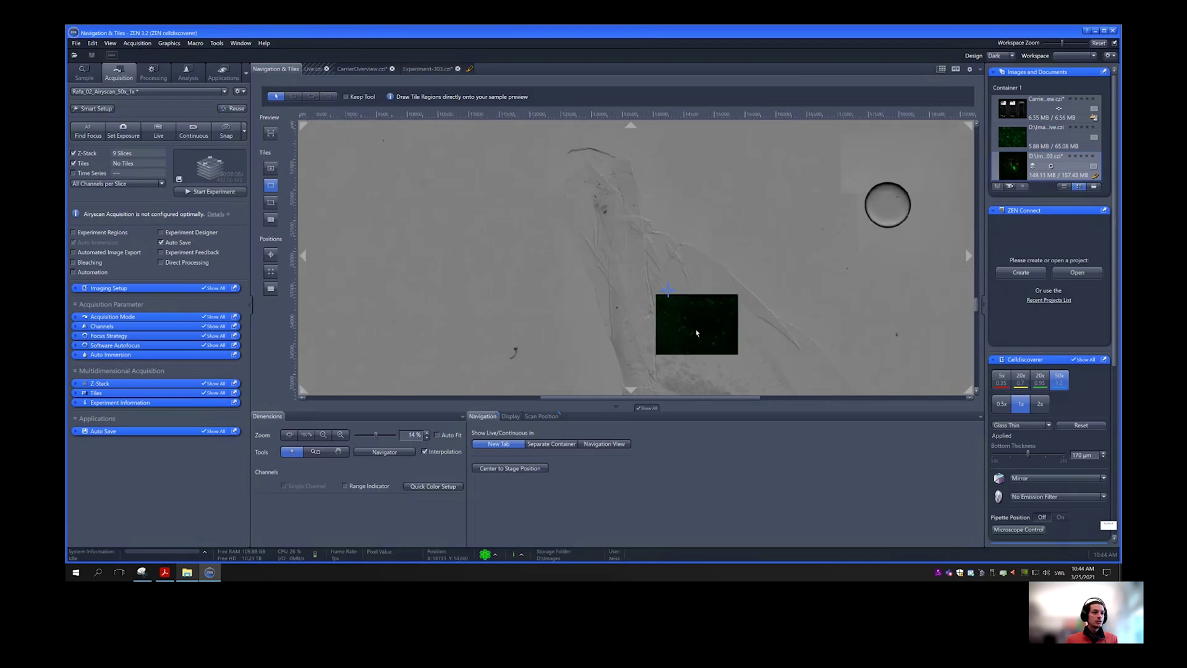
scroll(643, 316, "up", 4)
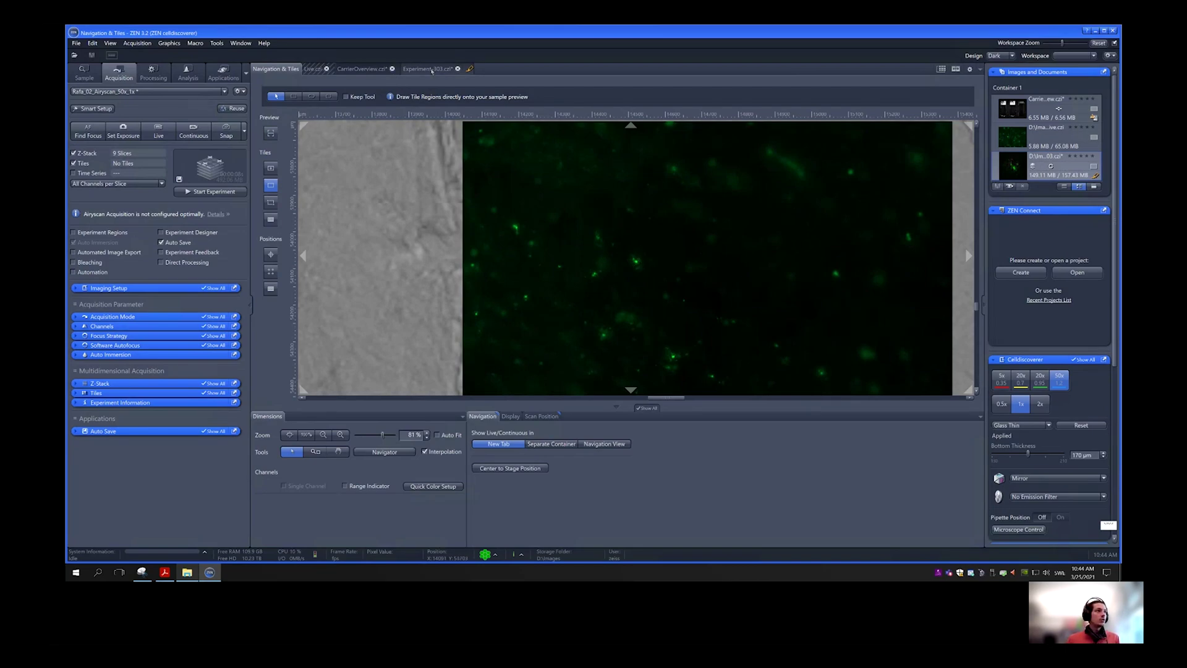
Switch back to Experiment-303.czi and browse the z-stack to slice 5.
left_click(428, 69)
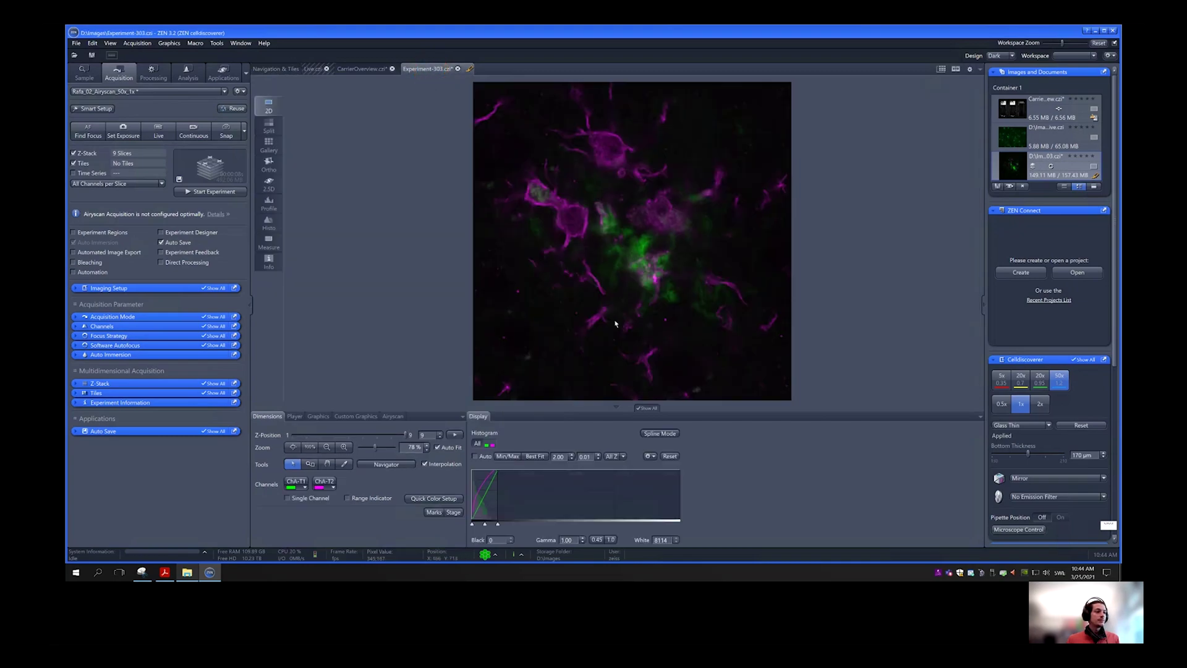
mouse_move(401, 436)
left_mouse_down()
mouse_move(312, 437)
mouse_move(406, 436)
left_mouse_up()
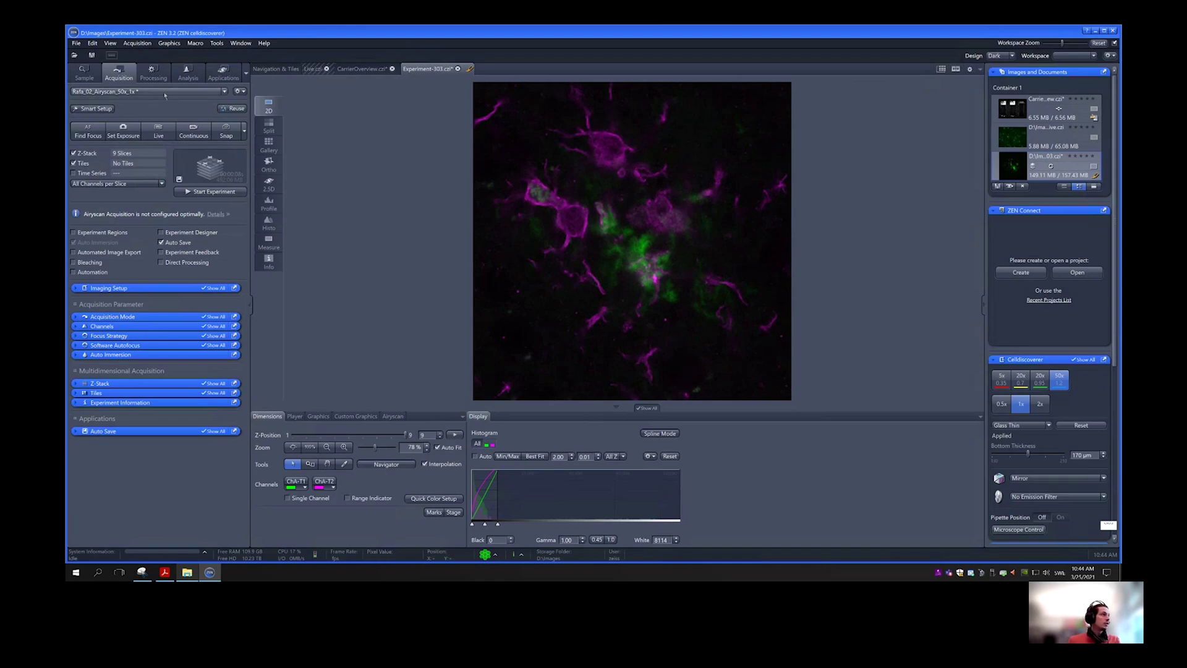
Load Rafa_01_20x_section_fluorescence and start a live 20x AF488 view, dismissing the immersion message.
left_click(225, 92)
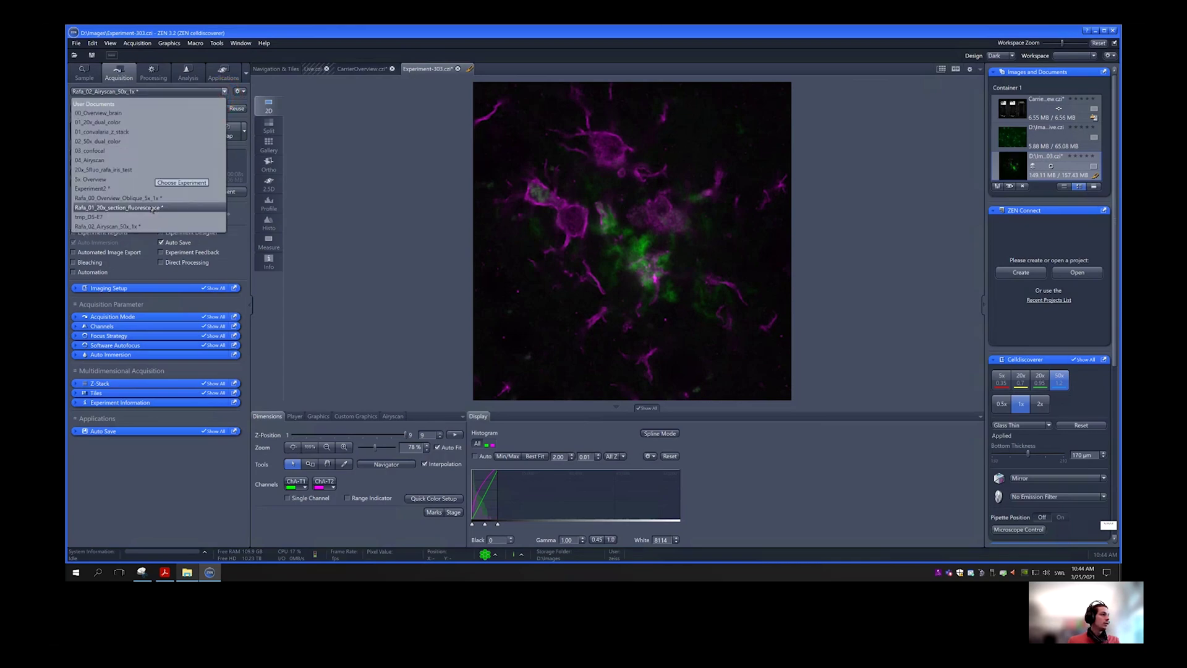
left_click(152, 207)
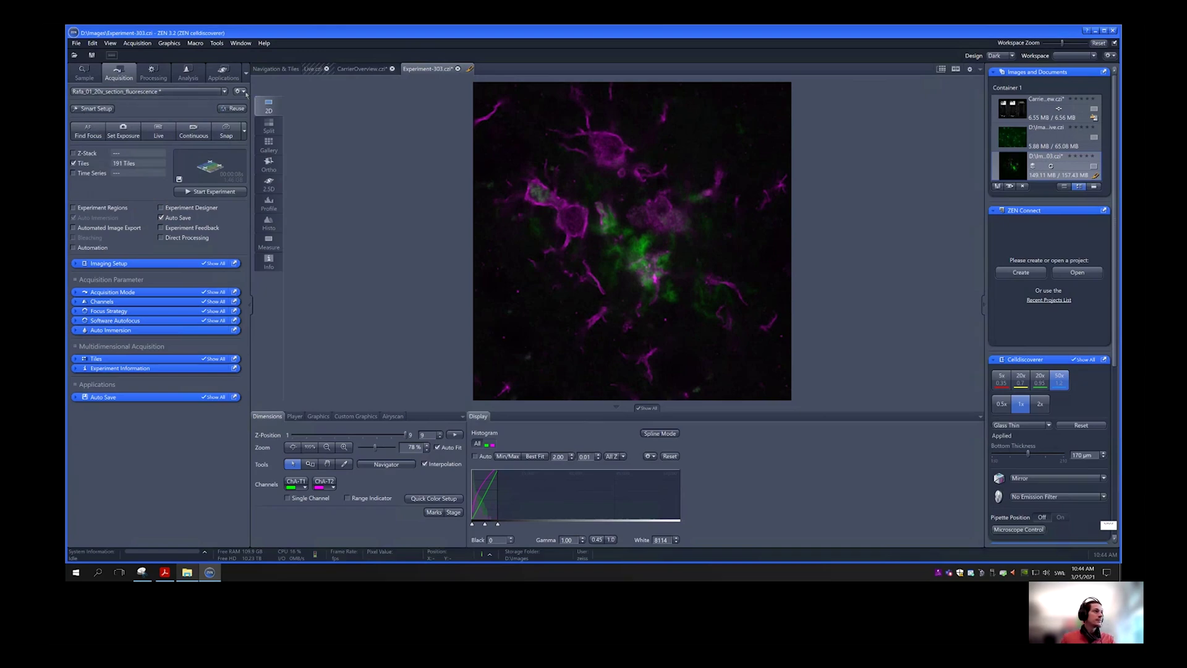
left_click(243, 92)
left_click(267, 157)
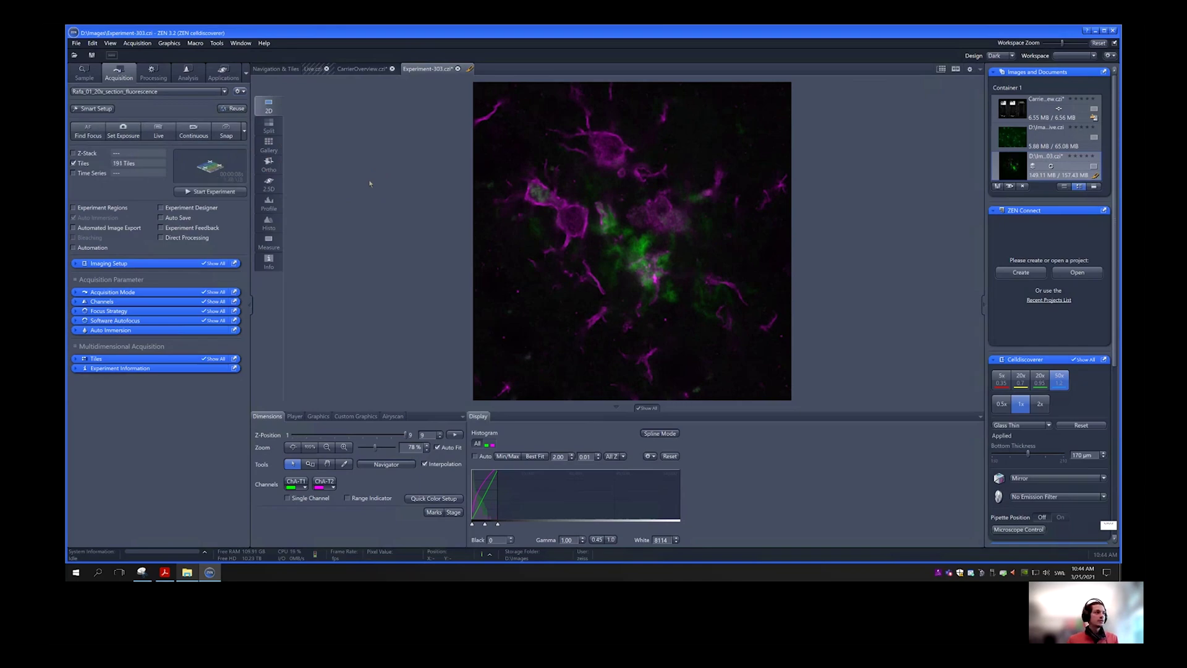
left_click(162, 130)
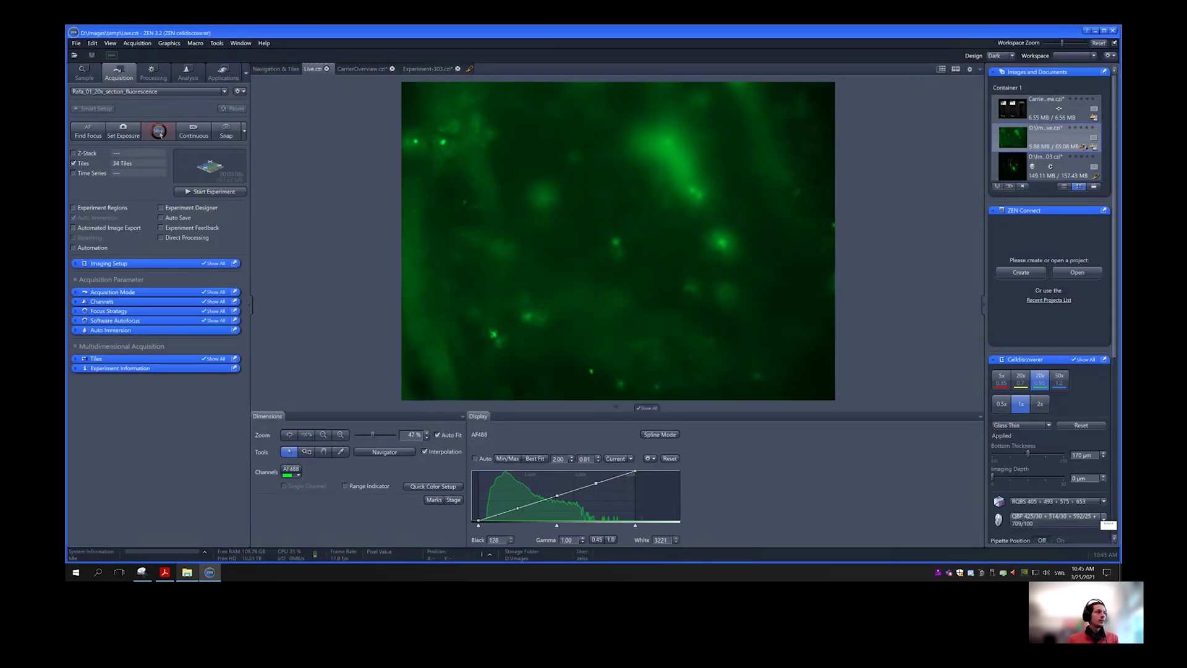
left_click(160, 132)
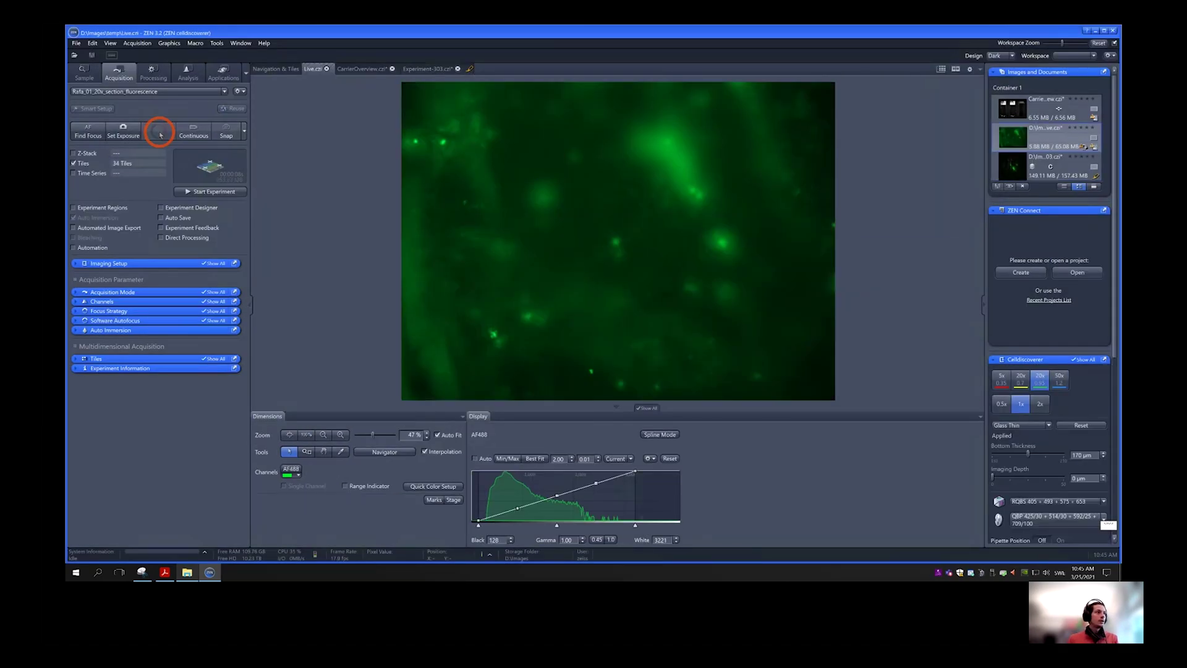
Zoom the overview to show the 34-tile 20x polygon region and select it.
left_click(276, 69)
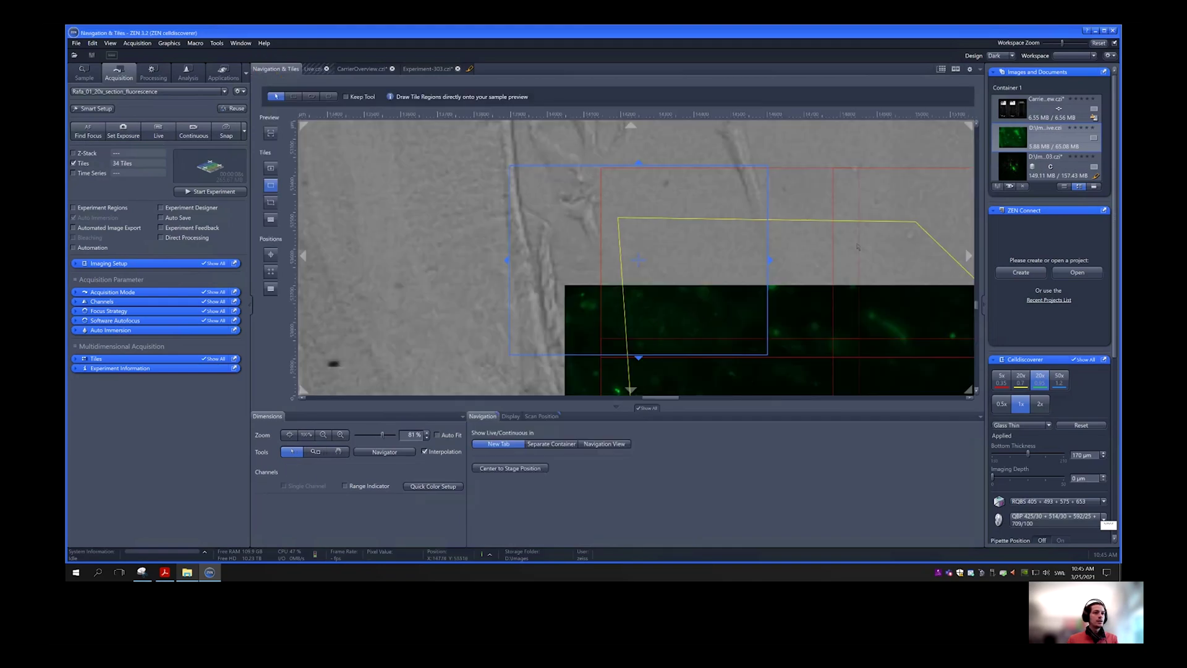
scroll(770, 283, "down", 10)
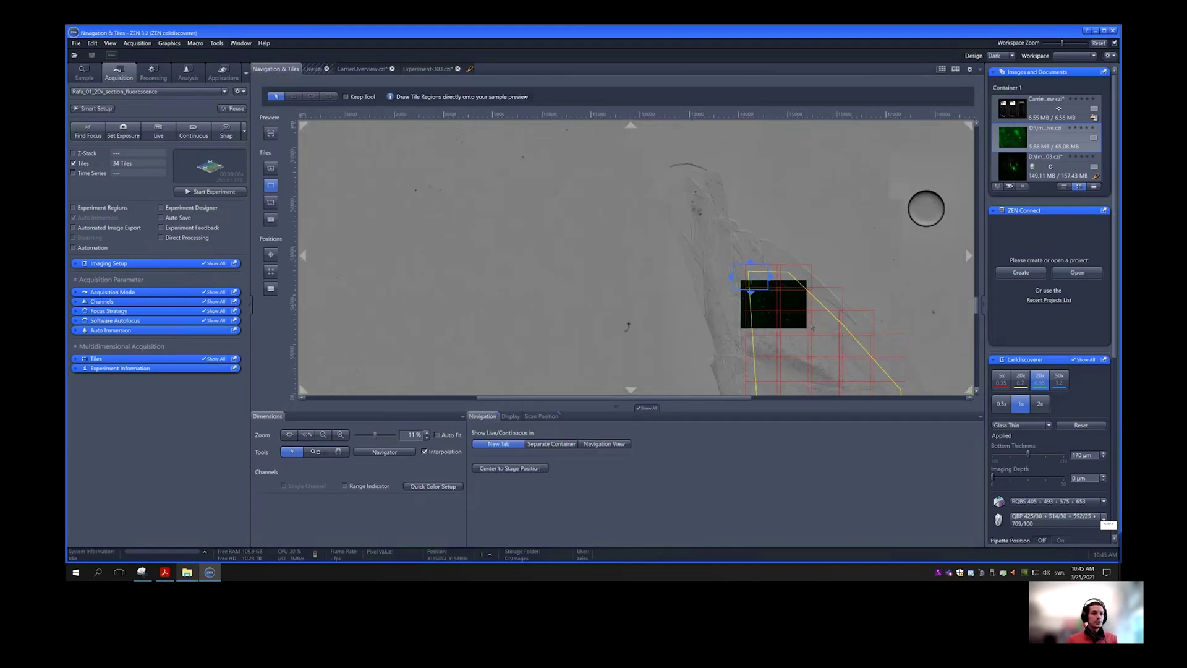
scroll(730, 353, "up", 1)
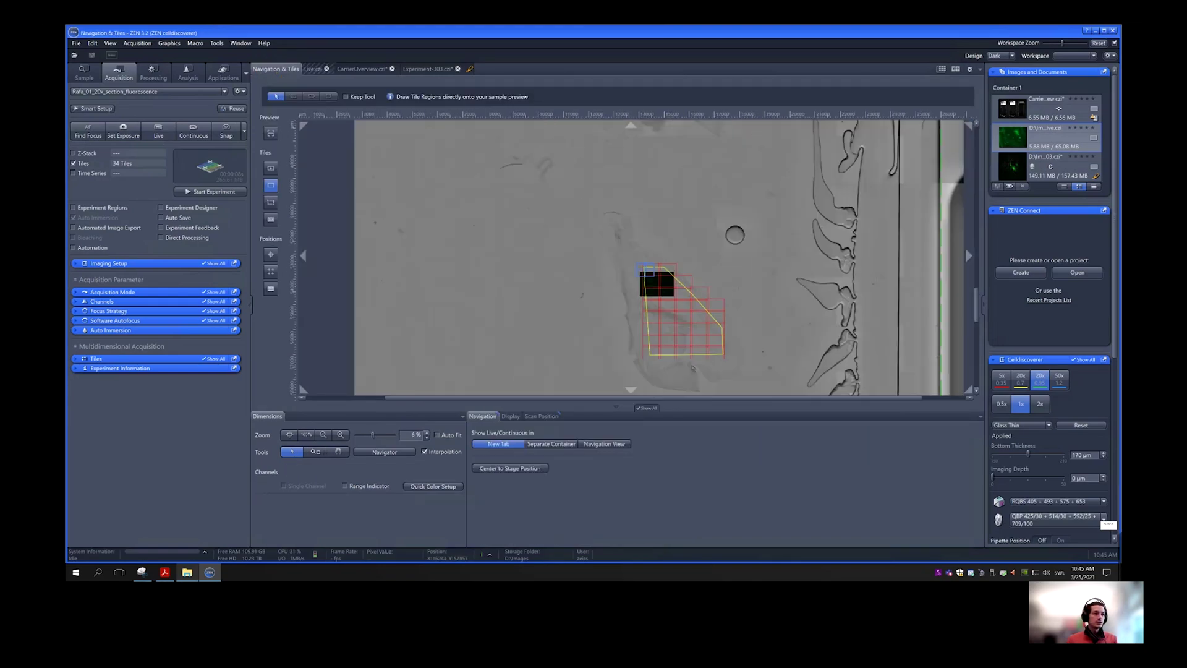
scroll(702, 362, "up", 2)
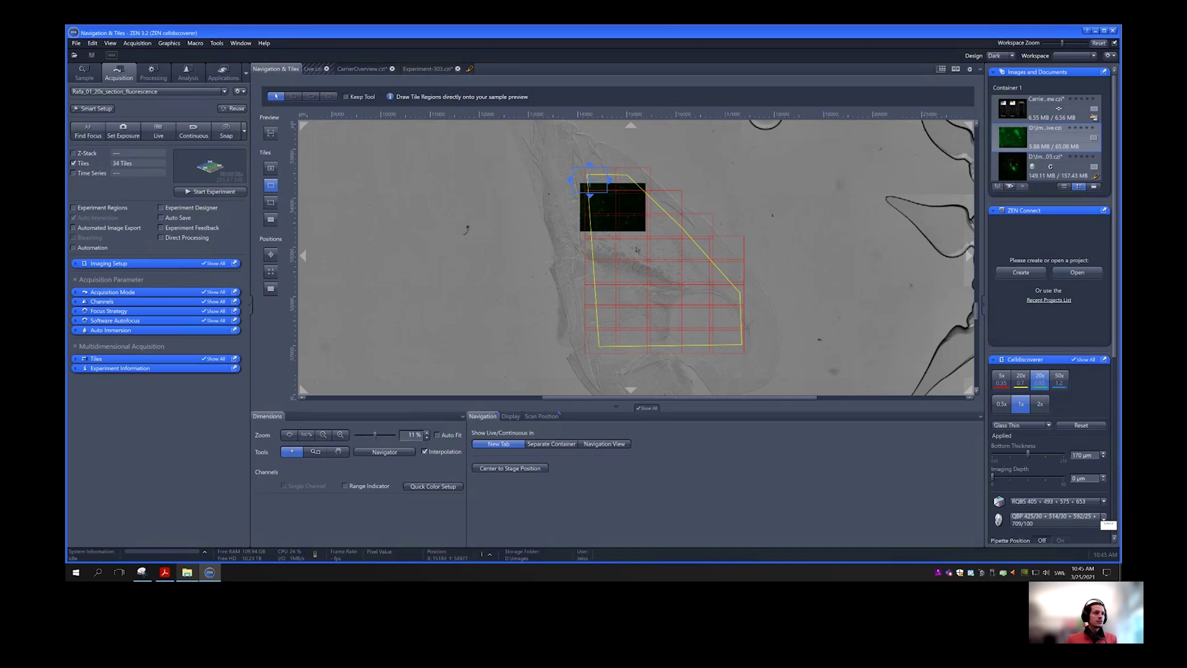
left_click(637, 250)
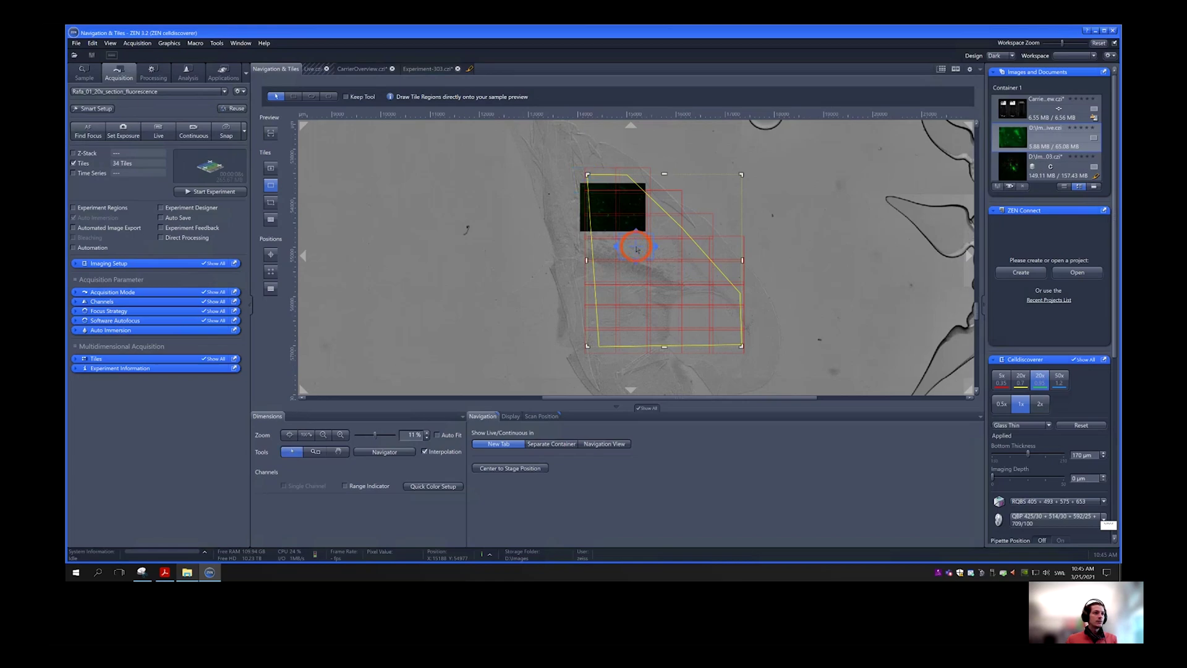
Start Live, let Definite Focus find the sample surface at 753.82 µm, then stop Live.
left_click(160, 134)
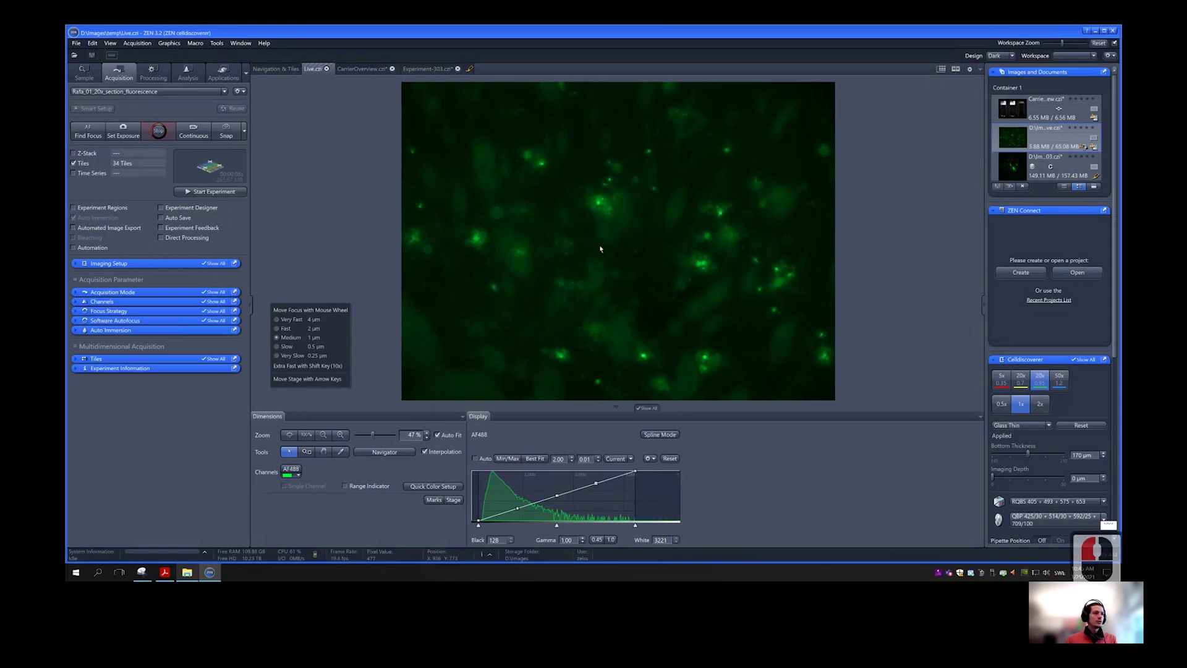
key("ctrl")
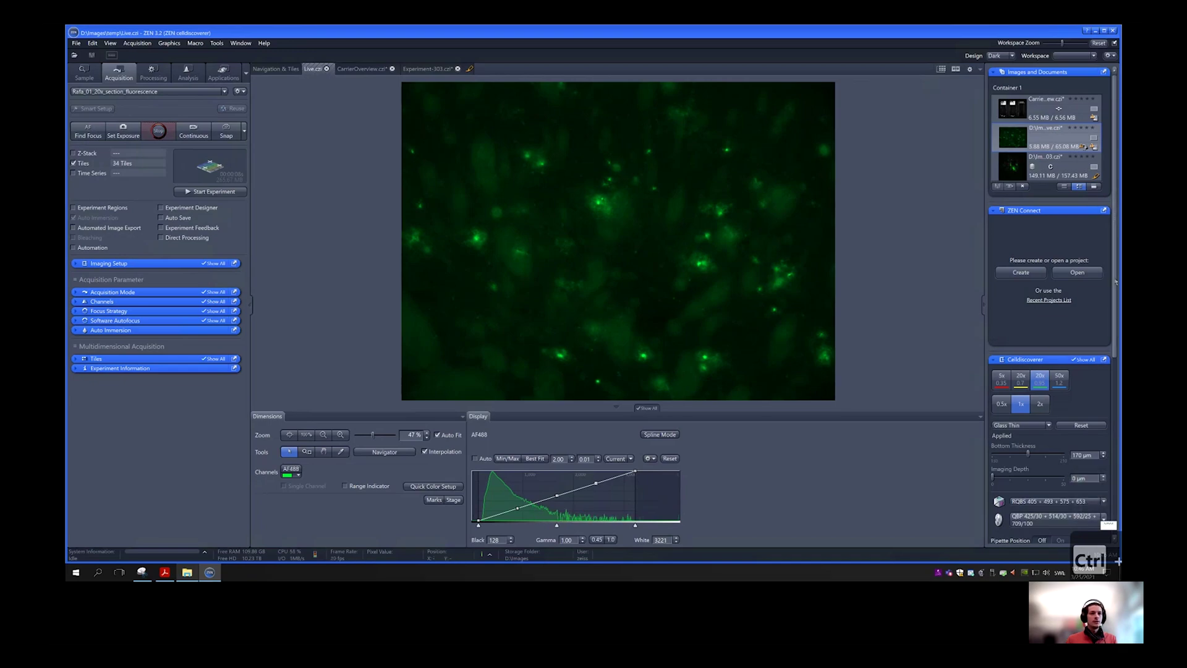
left_click_drag(1115, 300, 1118, 519)
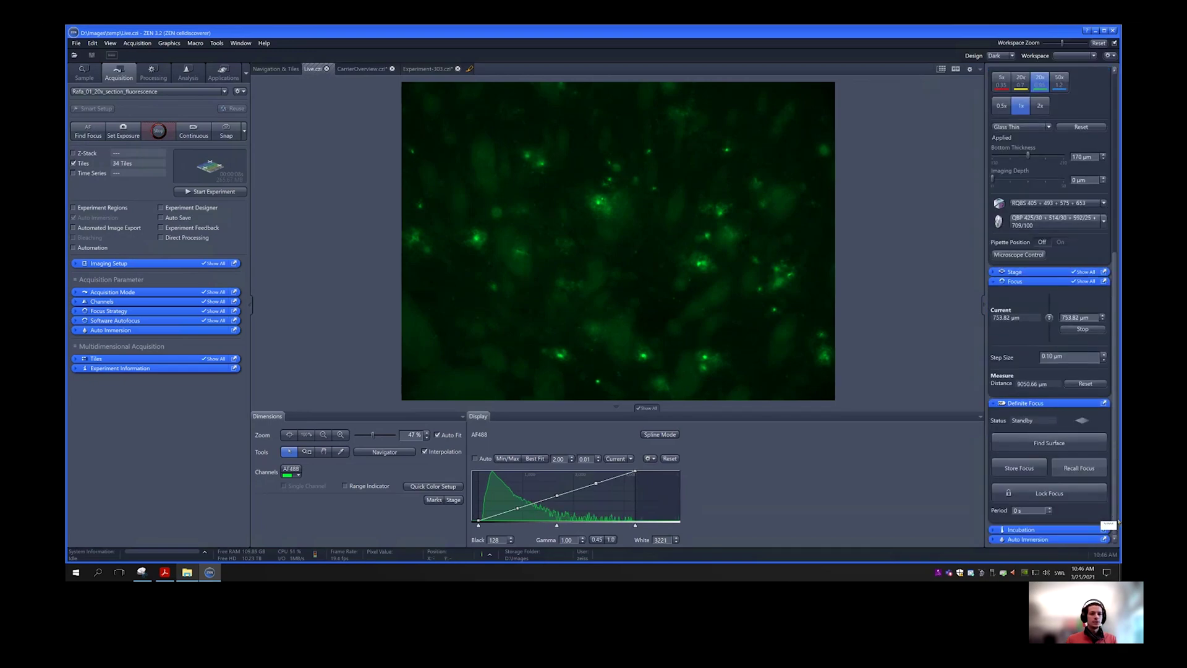
left_click(1019, 468)
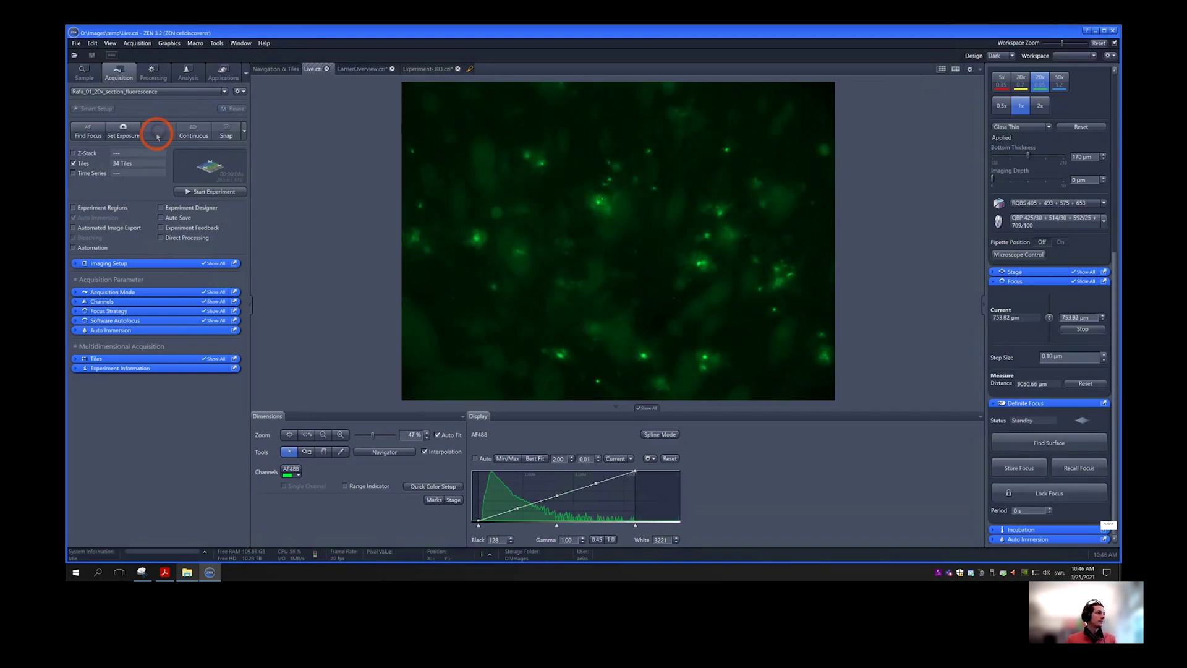
left_click(159, 133)
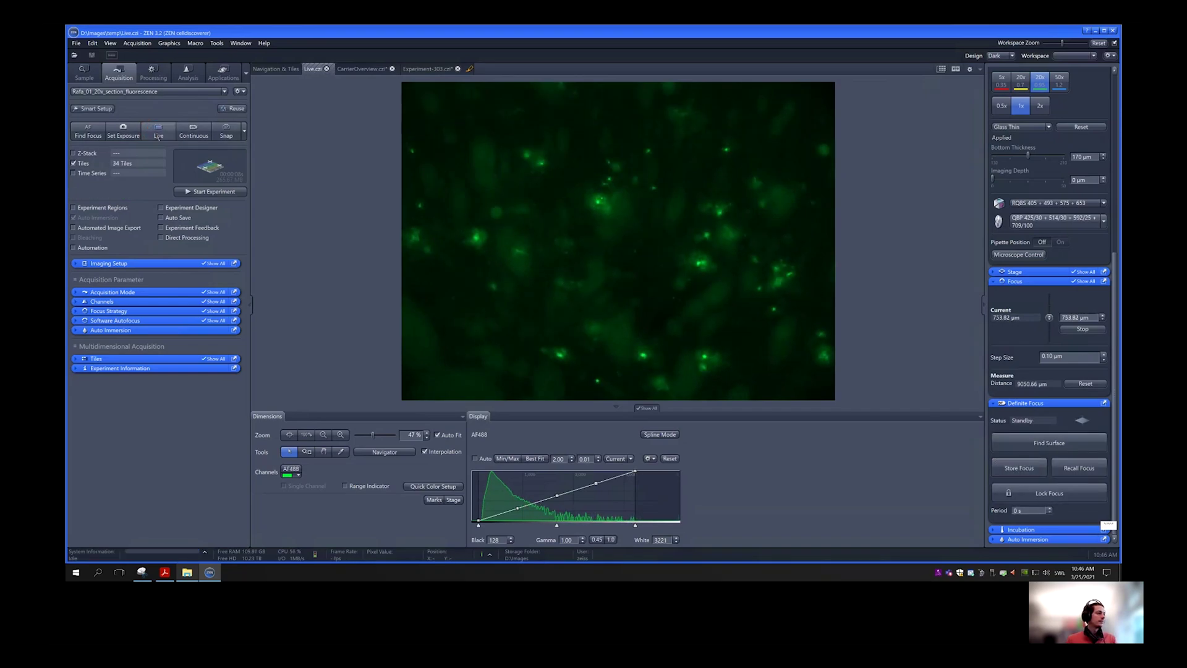
Load the Rafa_02_Airyscan_50x_1x experiment.
left_click(225, 91)
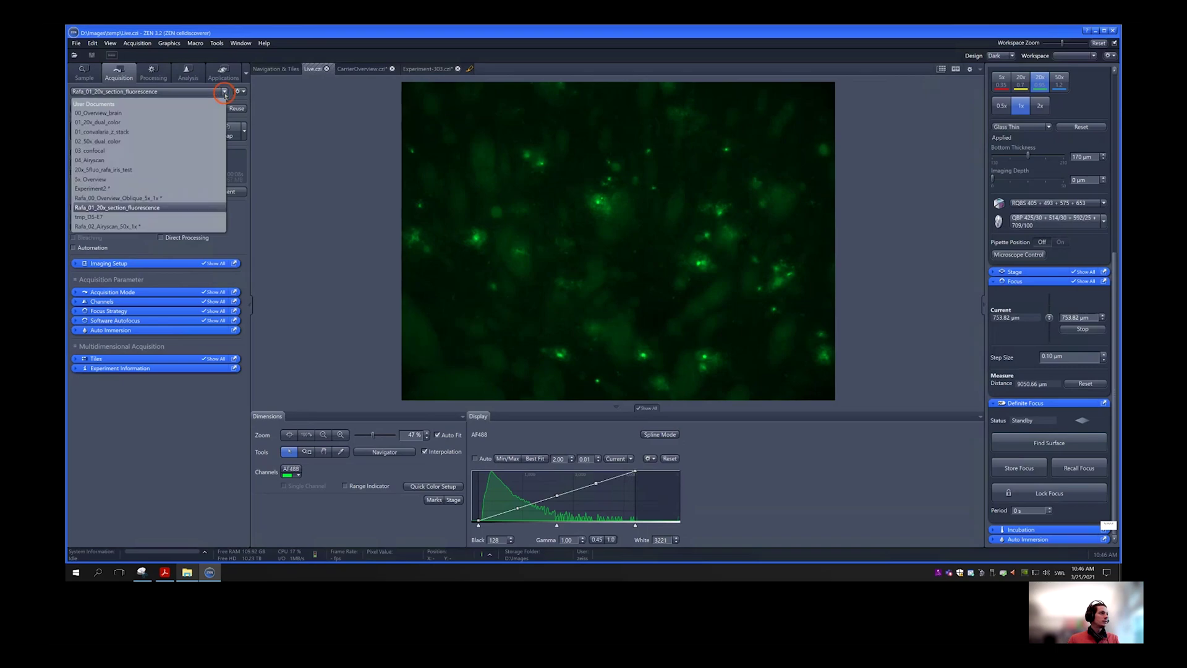
left_click(146, 227)
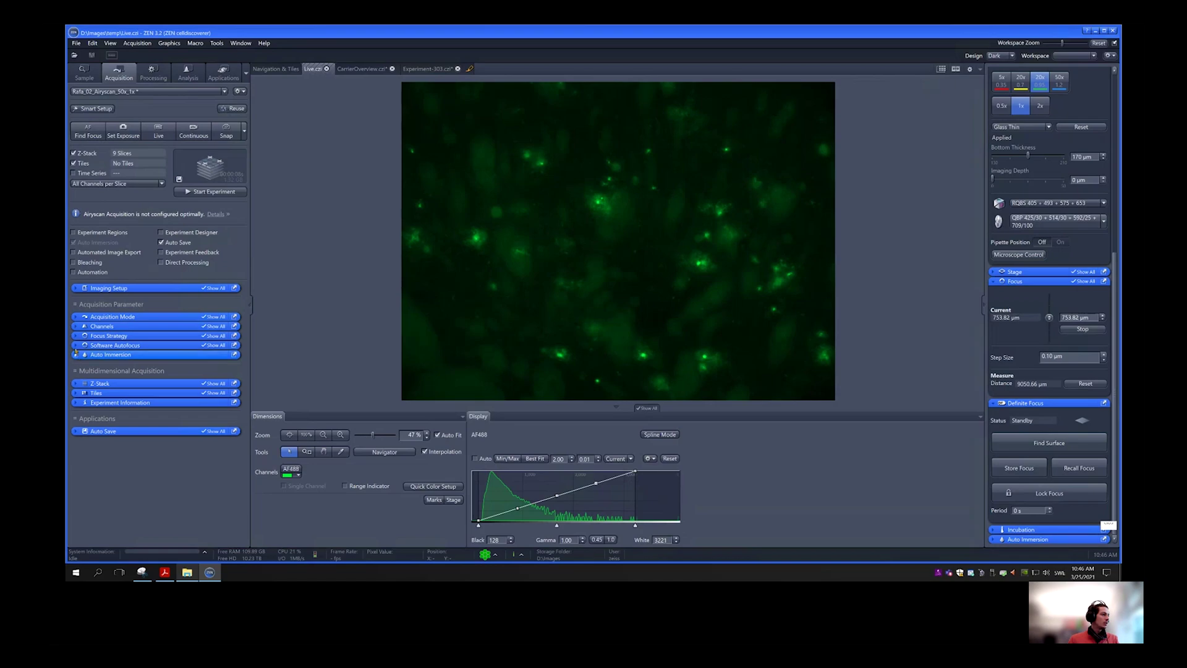
left_click(239, 91)
left_click(257, 151)
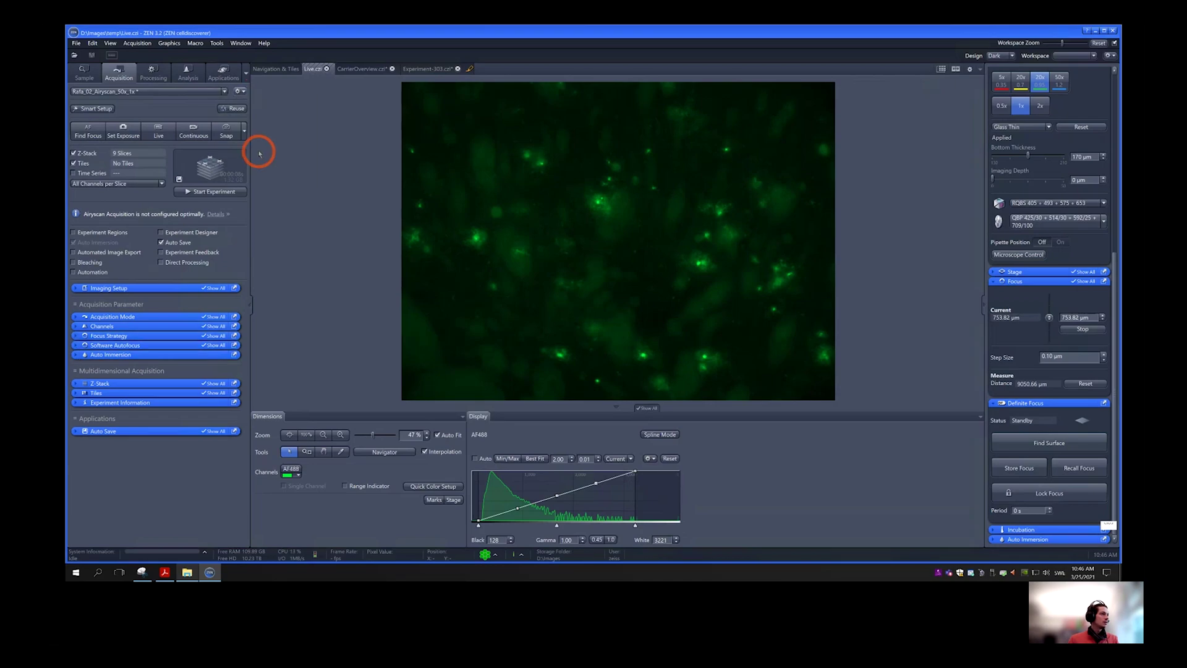
Set the focus strategy to Software Autofocus and review its autofocus settings.
left_click(76, 336)
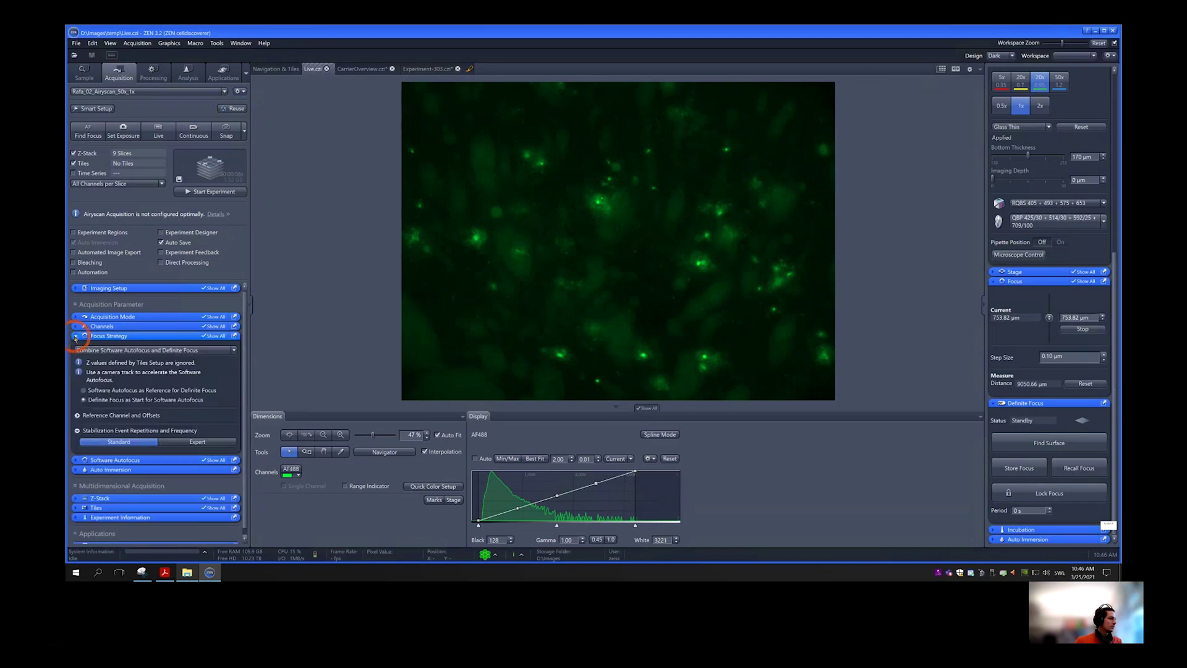
left_click(119, 351)
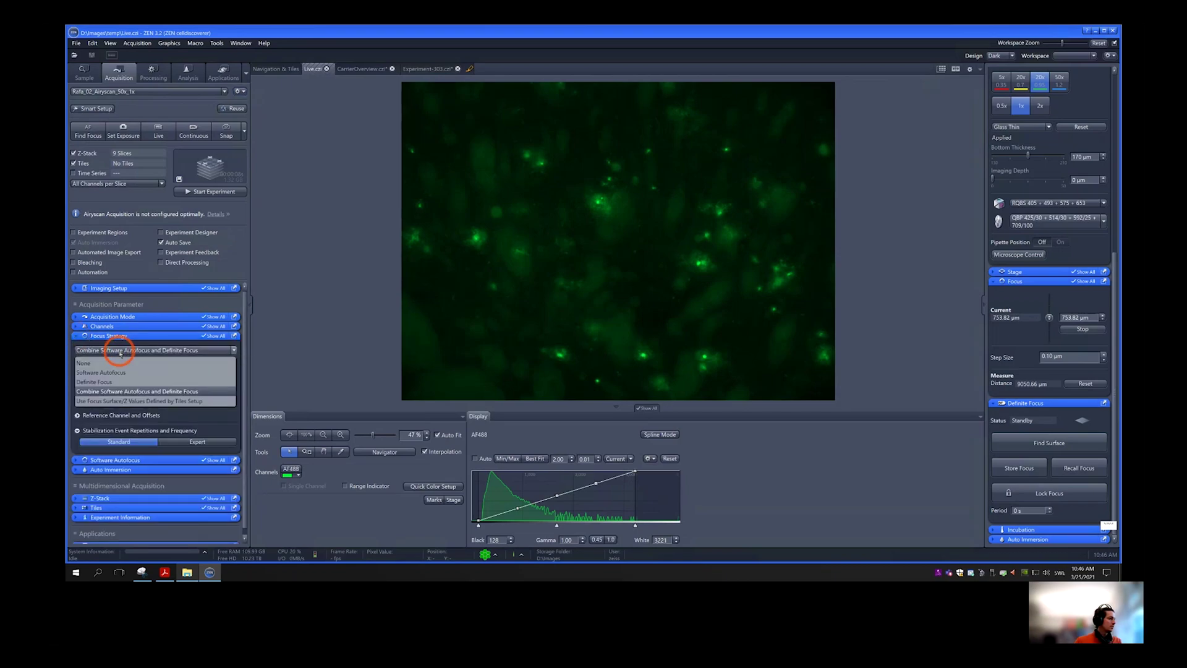
left_click(121, 373)
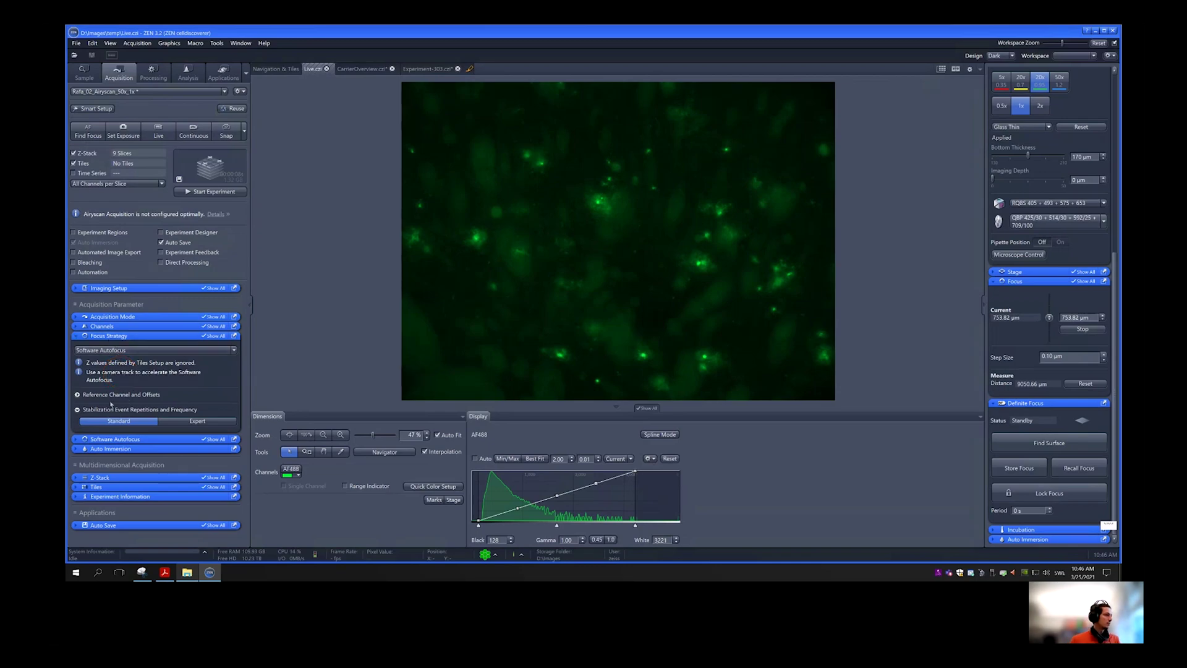
left_click(75, 336)
left_click(75, 346)
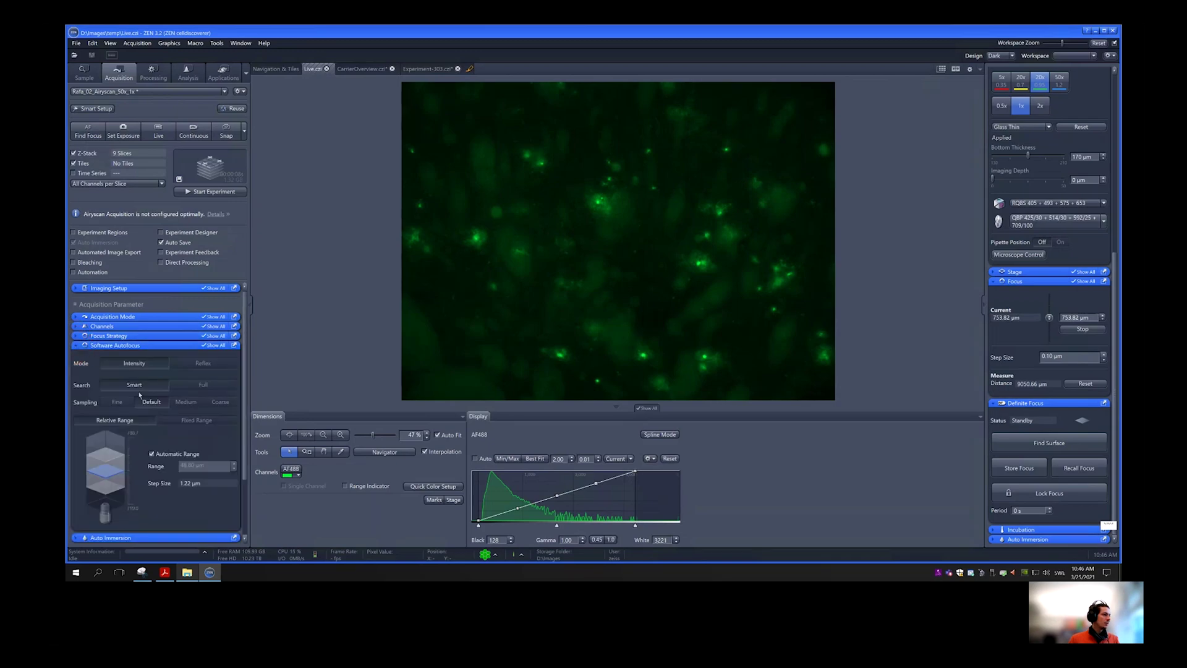
left_click(75, 347)
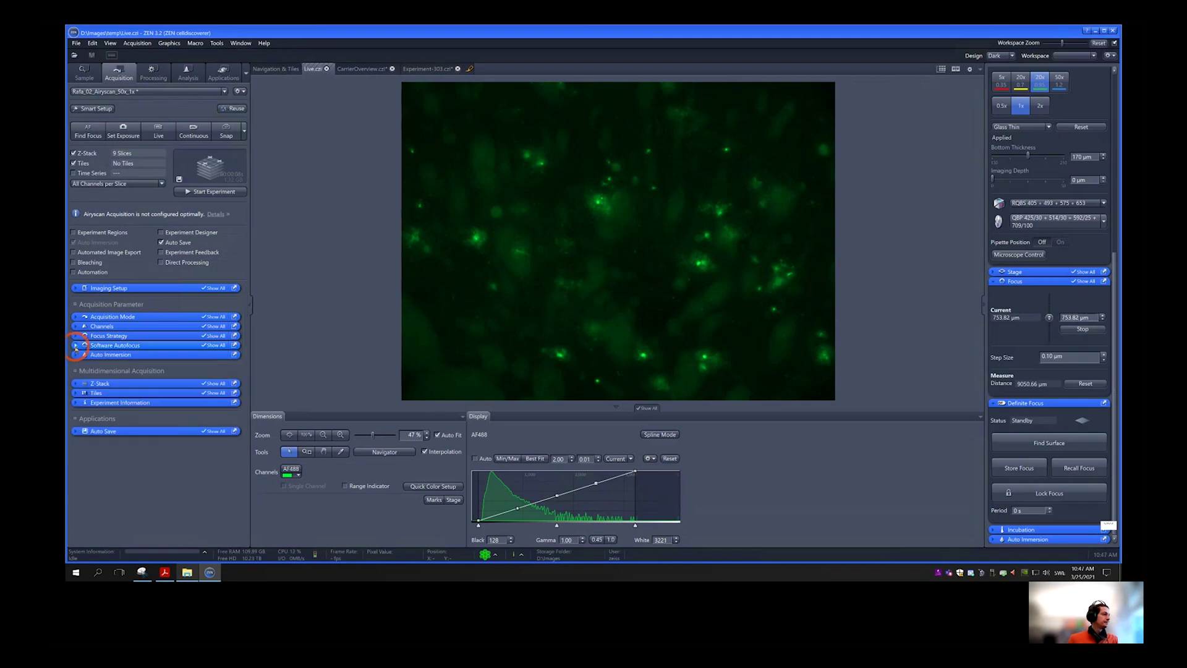
Save the Airyscan experiment, then reload the Rafa_01_20x_section_fluorescence experiment.
left_click(245, 92)
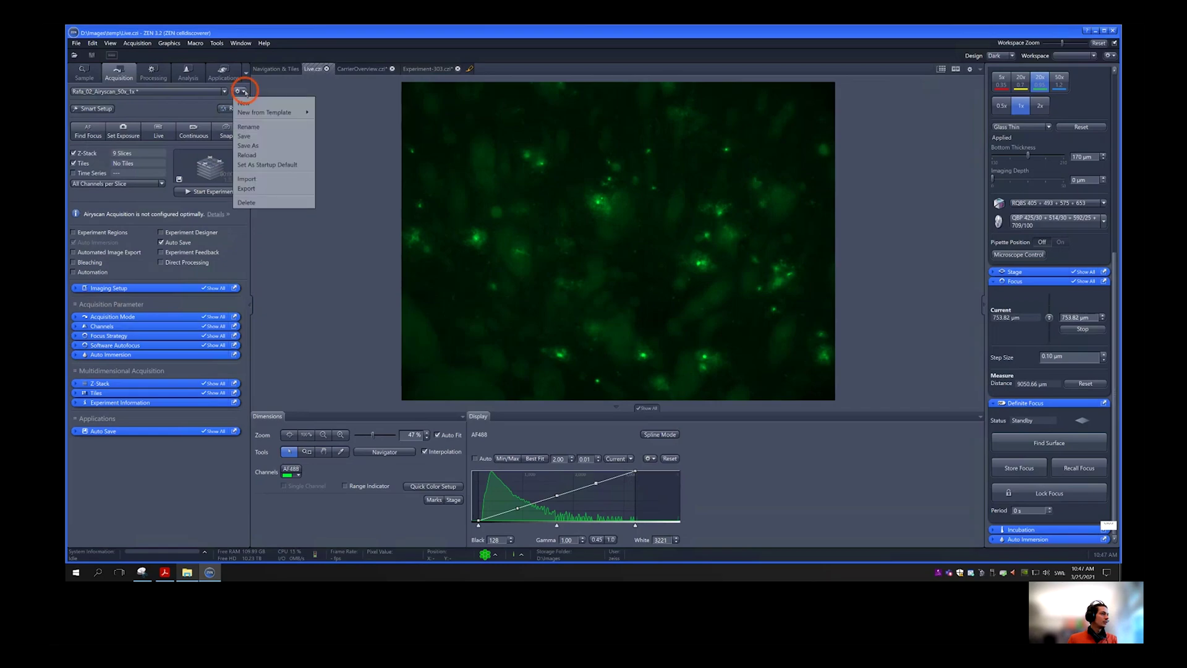
left_click(249, 138)
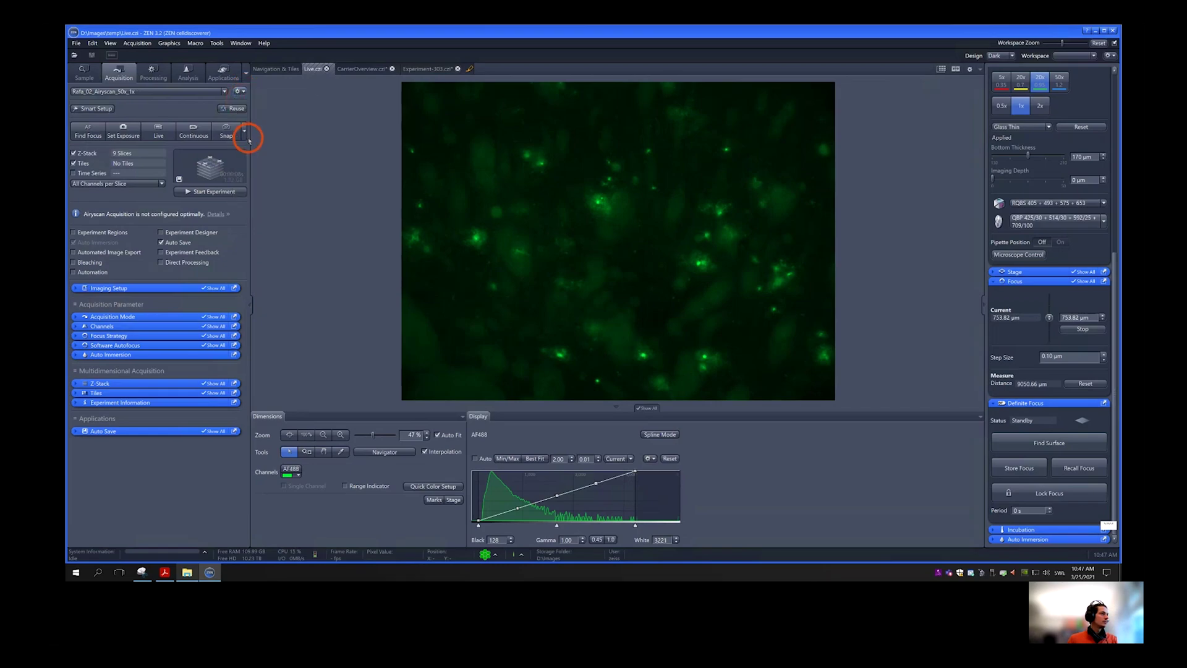
left_click(223, 93)
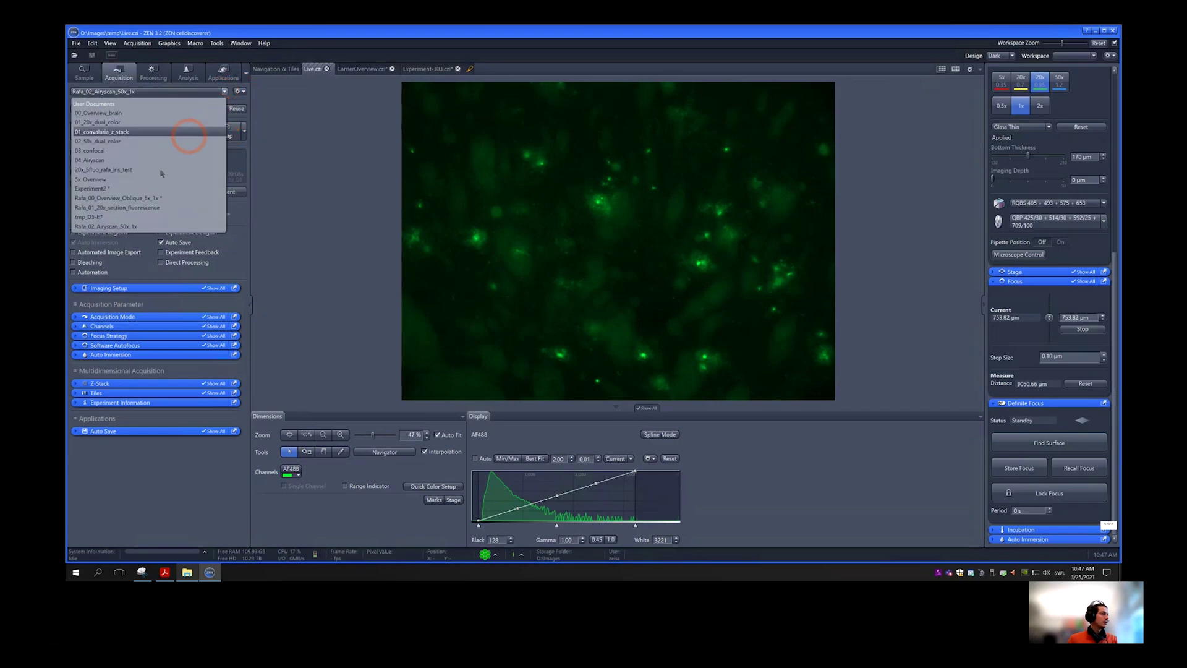
left_click(136, 205)
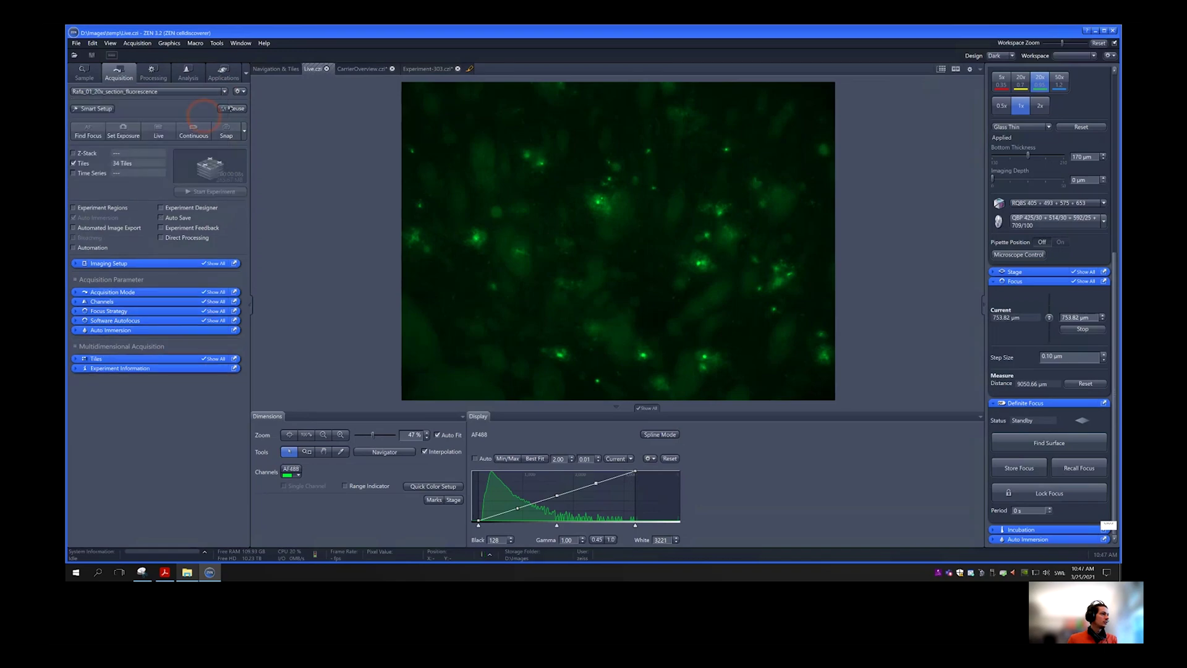
left_click(240, 91)
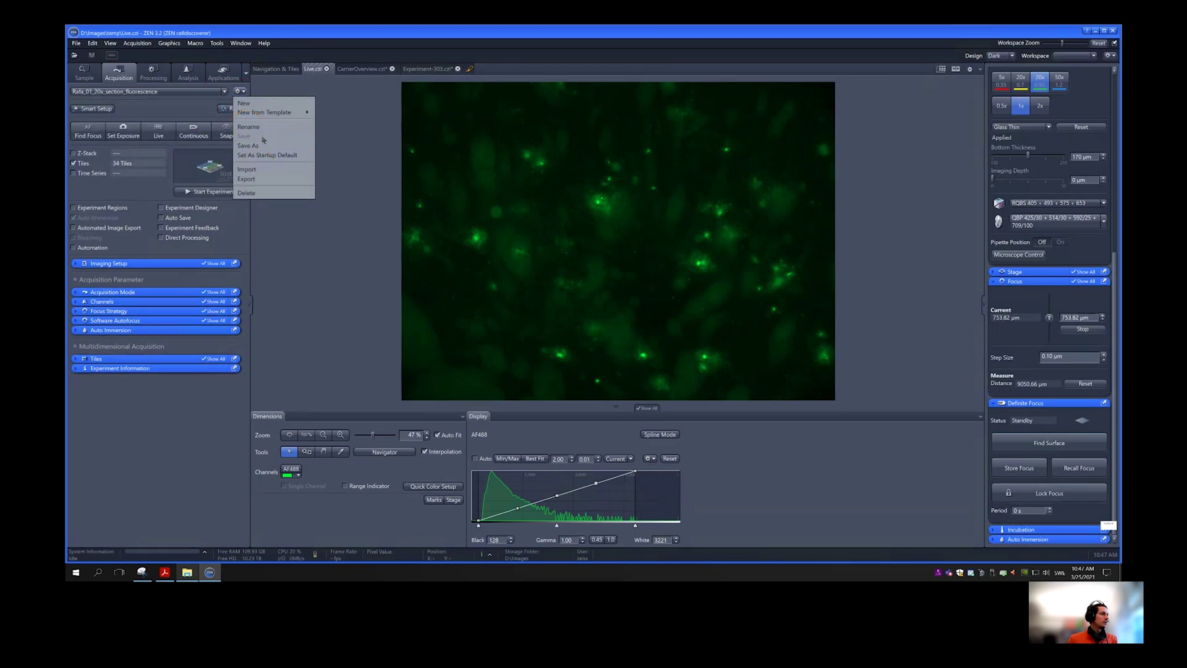
left_click(353, 124)
left_click(144, 233)
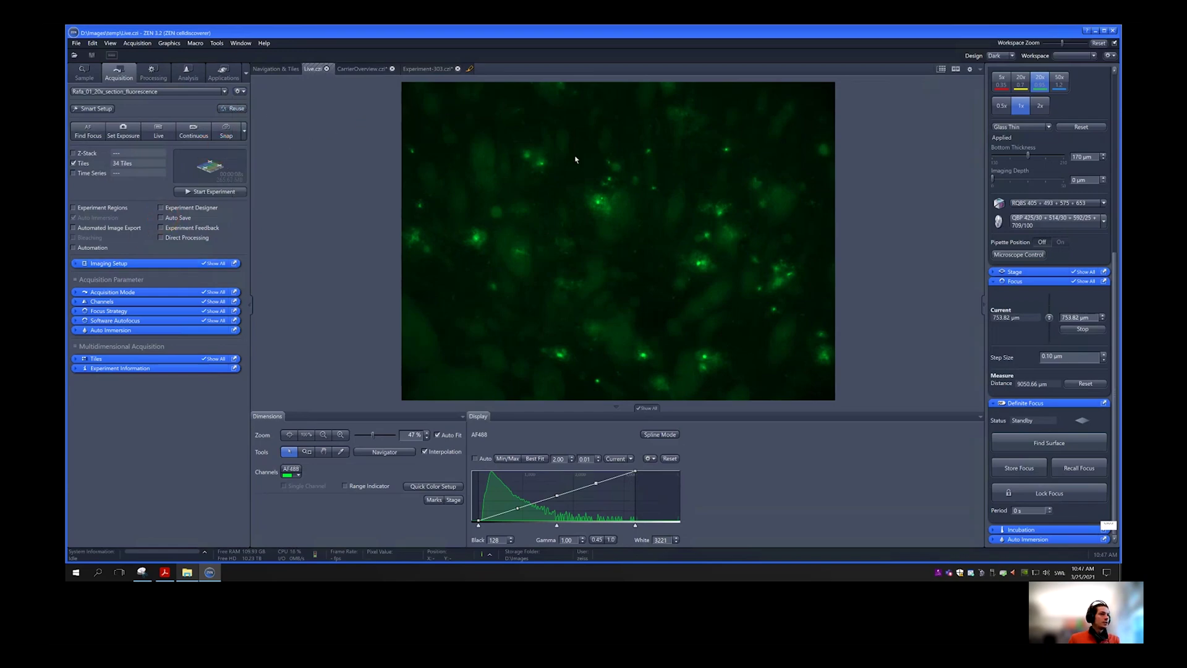
Show the Navigation & Tiles preview with the 34-tile region over the brain section.
left_click(277, 69)
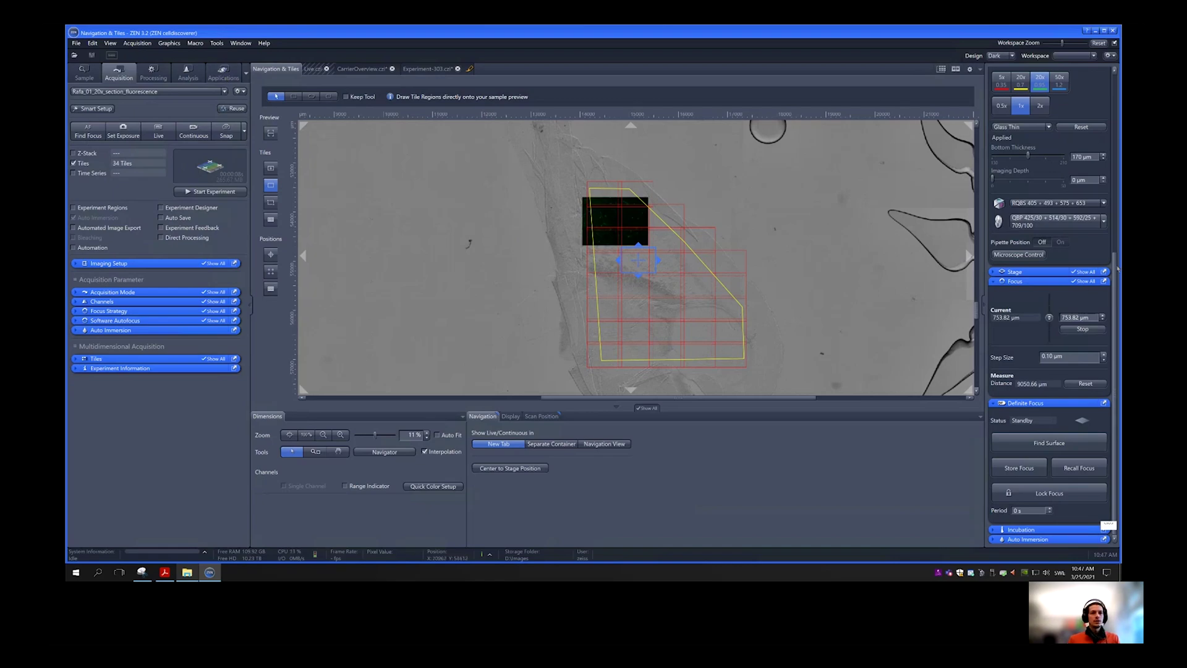
scroll(1117, 269, "up", 3)
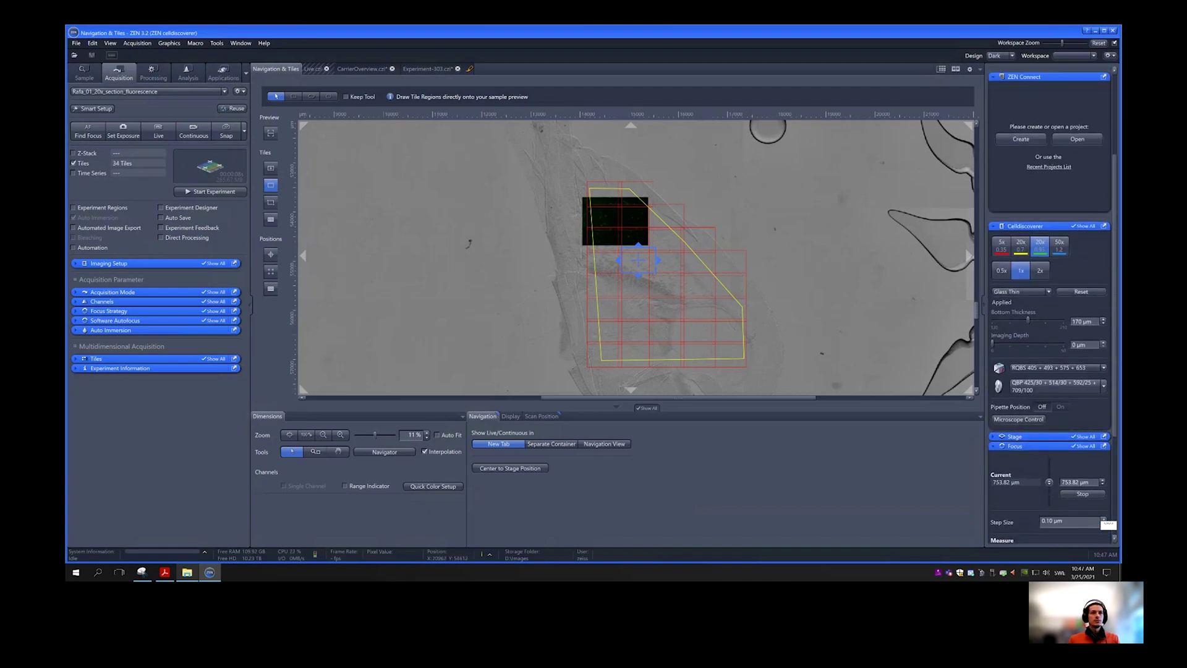
scroll(1104, 521, "up", 3)
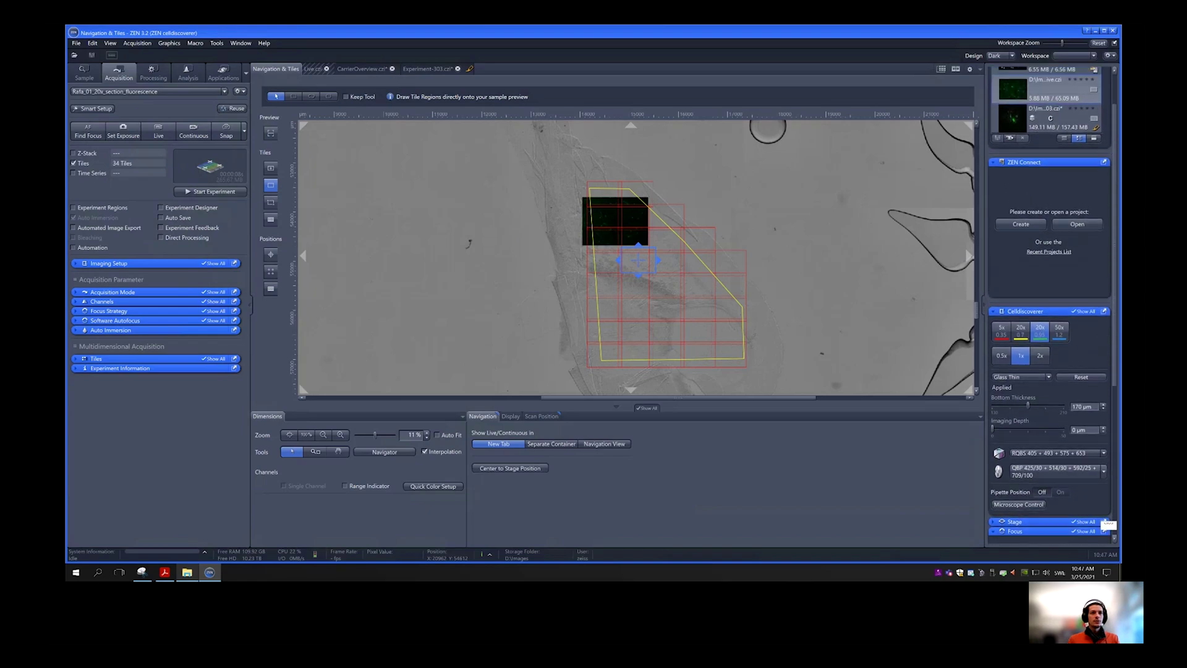
scroll(1110, 105, "up", 2)
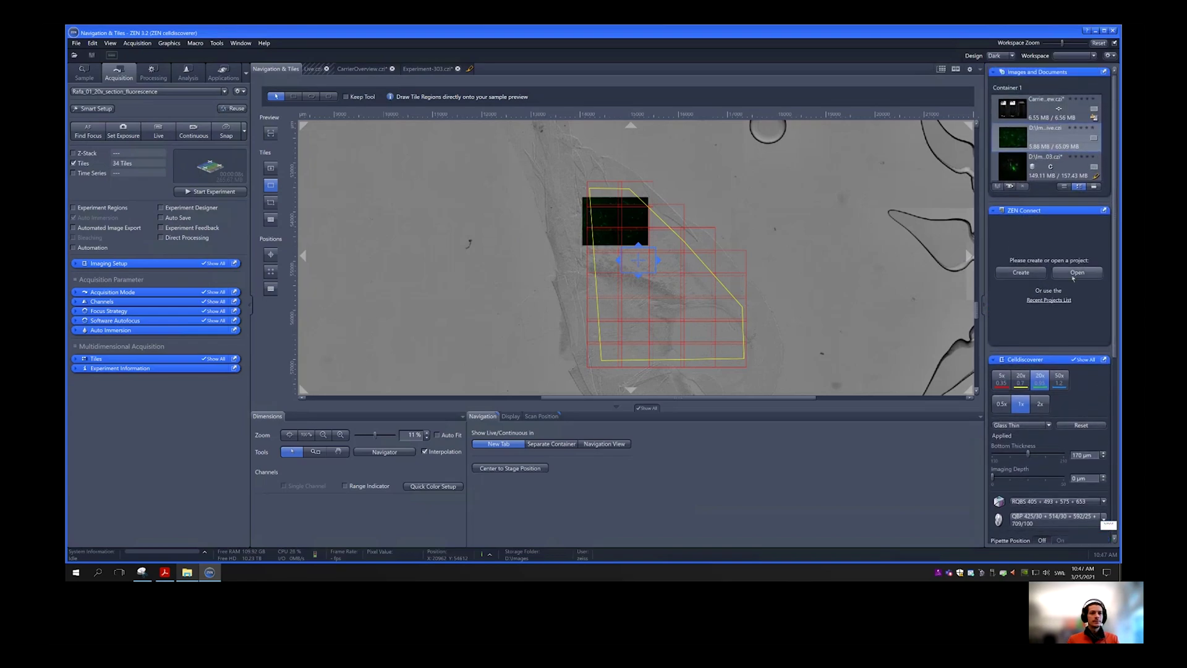
Create a new ZEN Connect project named CD7_demo, importing Overview_slide2.czi as its overview image.
left_click(1016, 275)
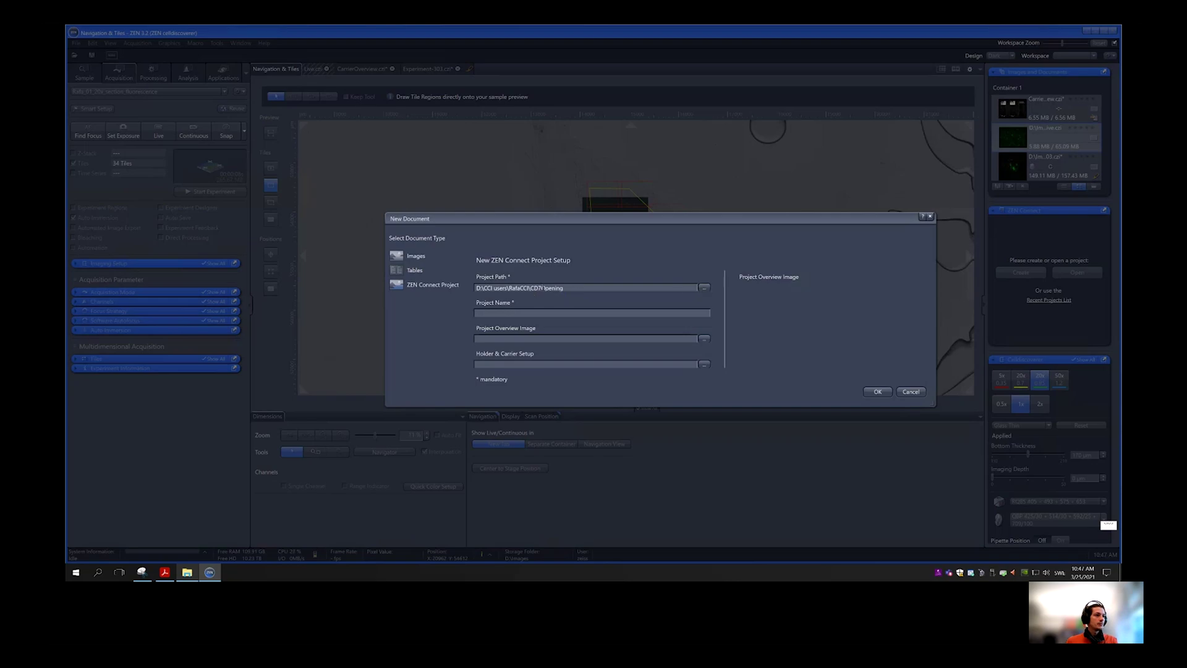
left_click(682, 314)
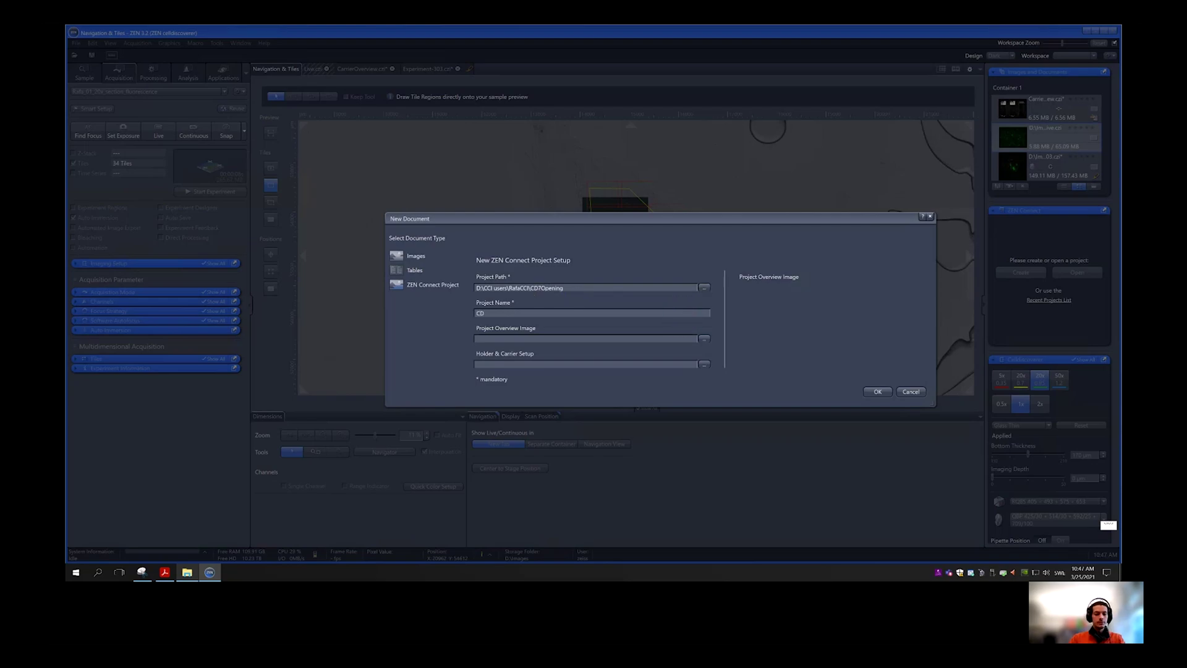
left_click(704, 338)
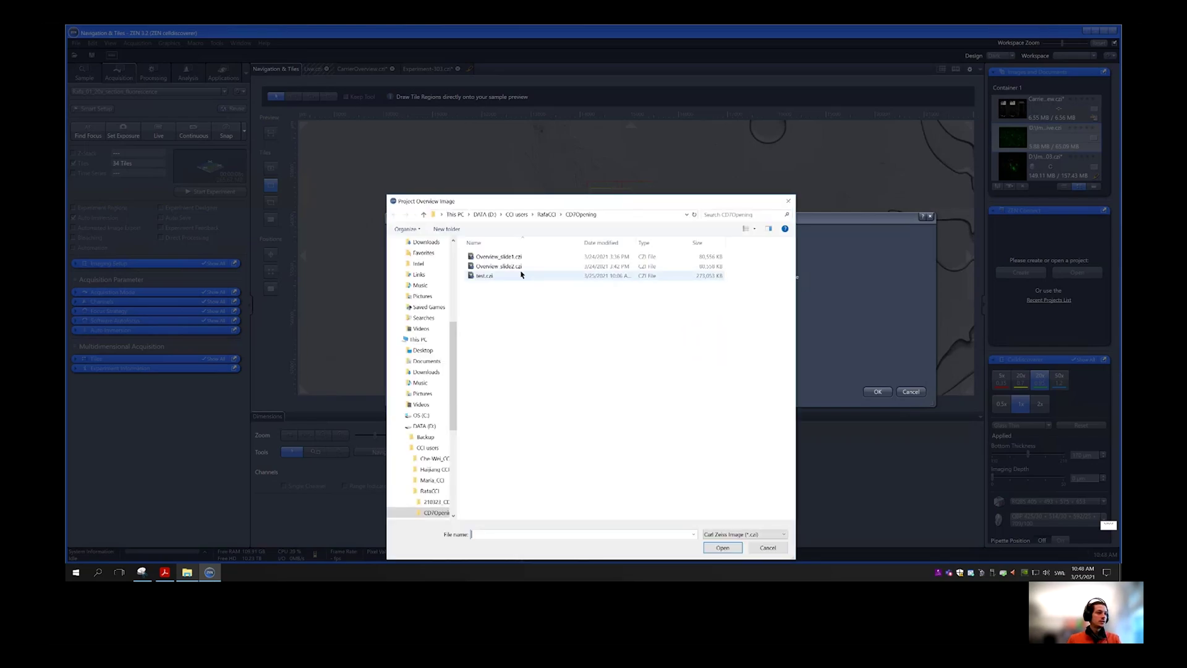
left_click(519, 267)
left_click(725, 548)
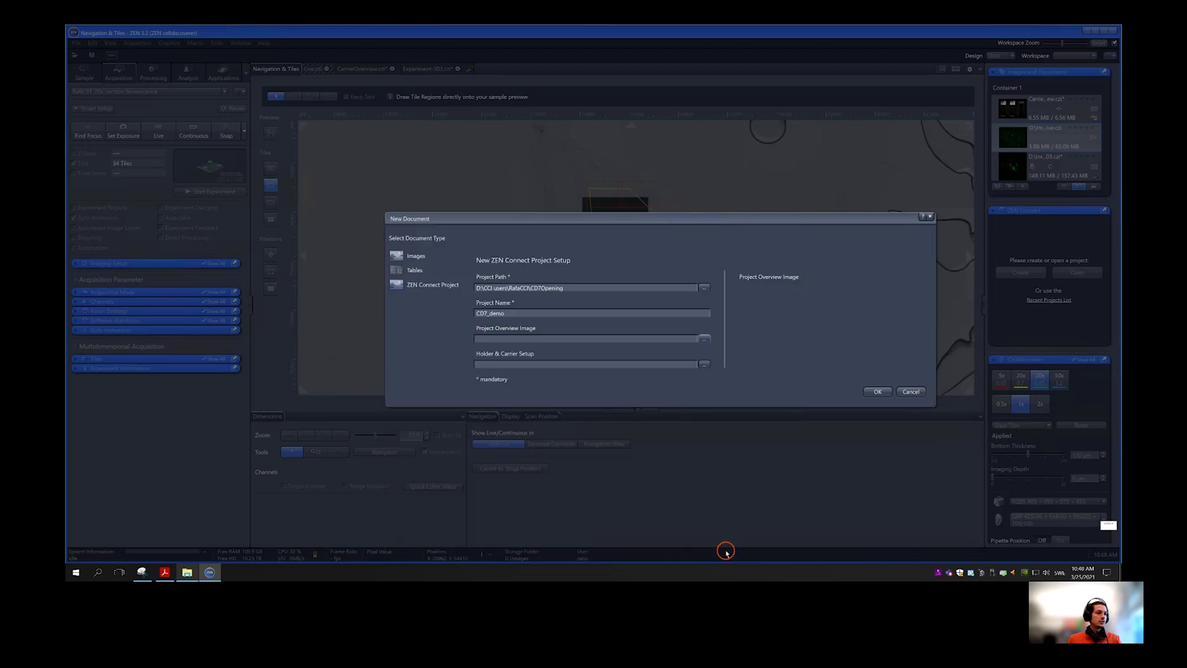
left_click(619, 393)
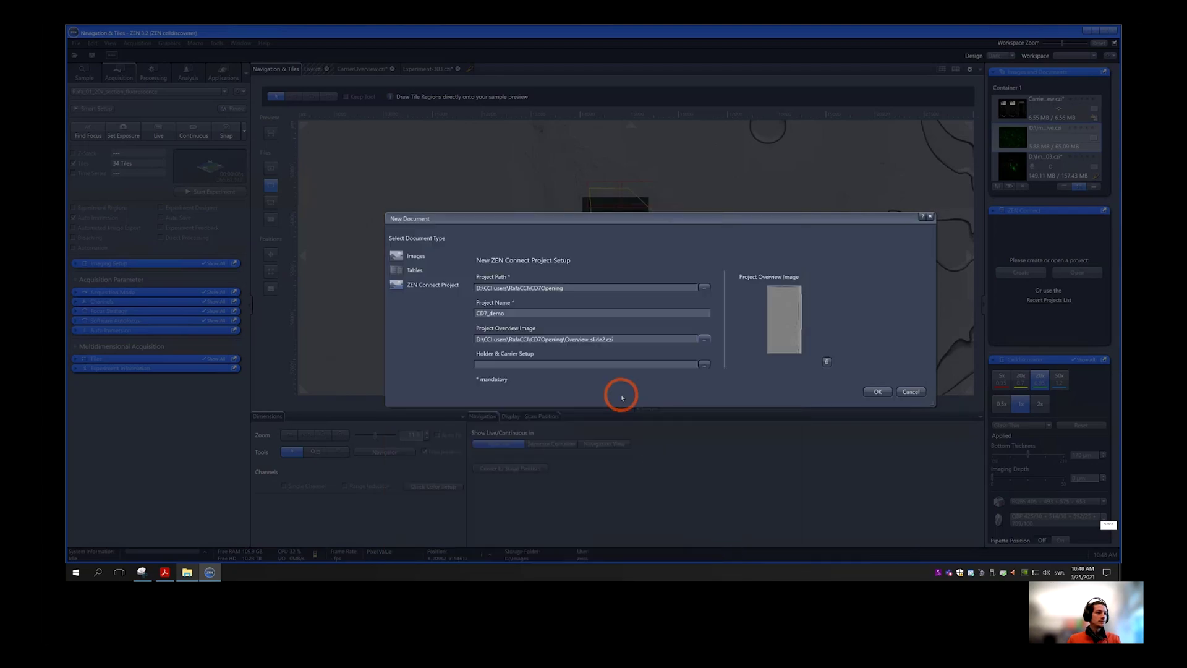
left_click(879, 393)
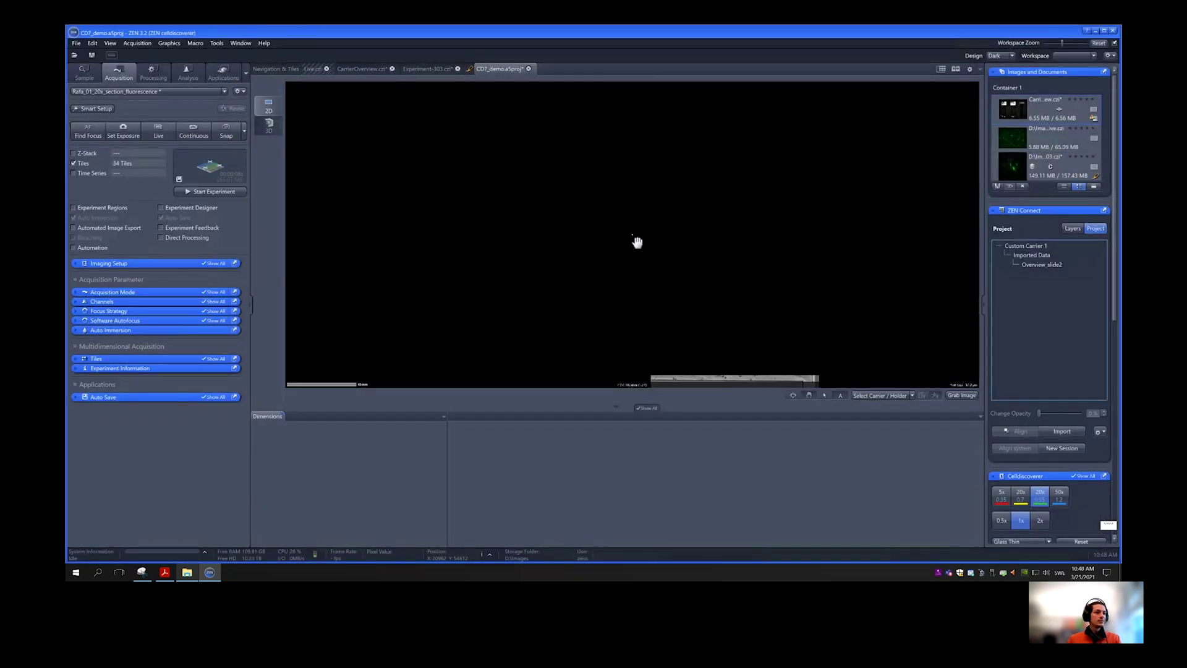
left_click_drag(734, 352, 644, 165)
left_click_drag(653, 341, 650, 144)
scroll(643, 246, "up", 3)
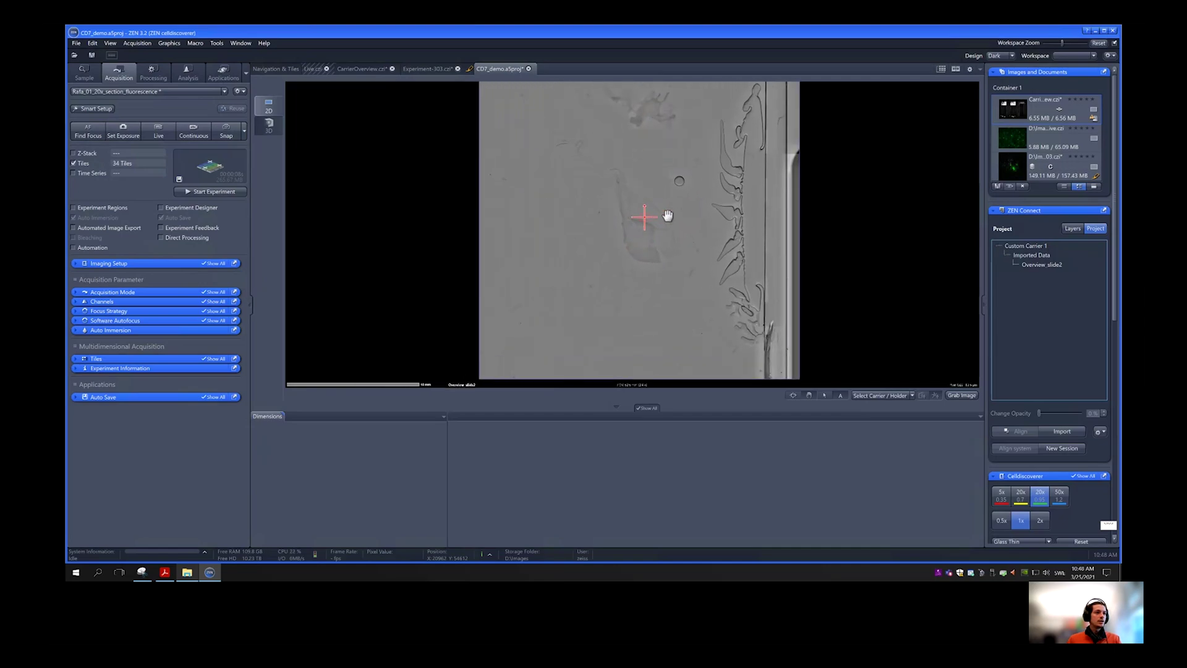
scroll(646, 220, "up", 3)
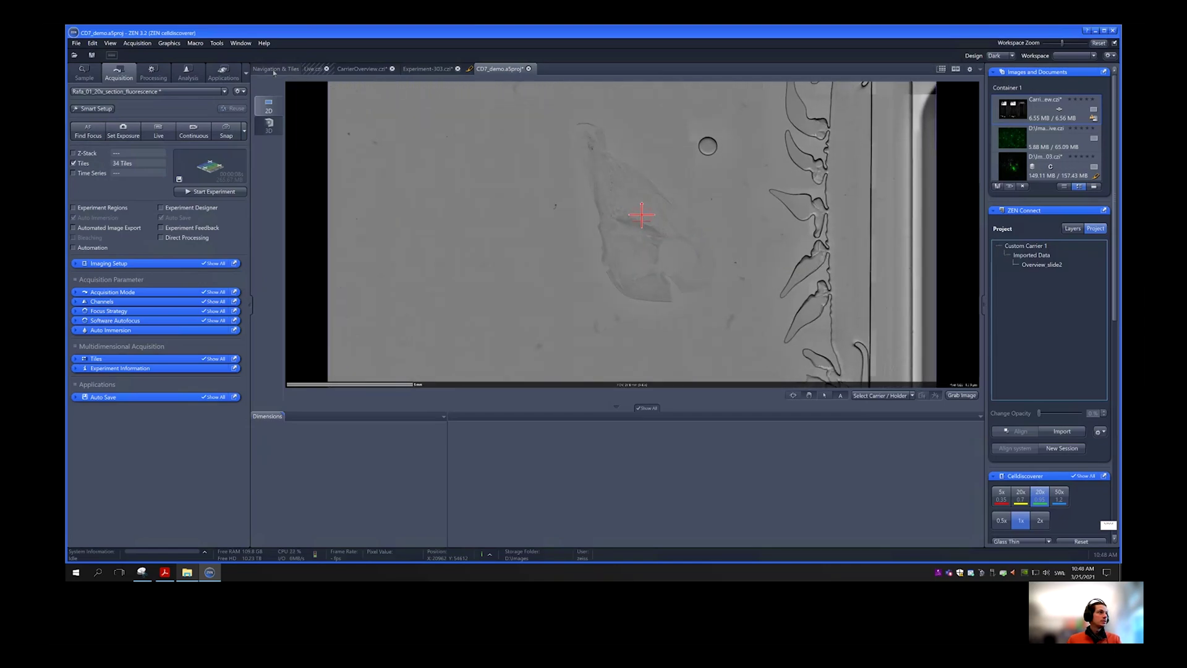
left_click(273, 69)
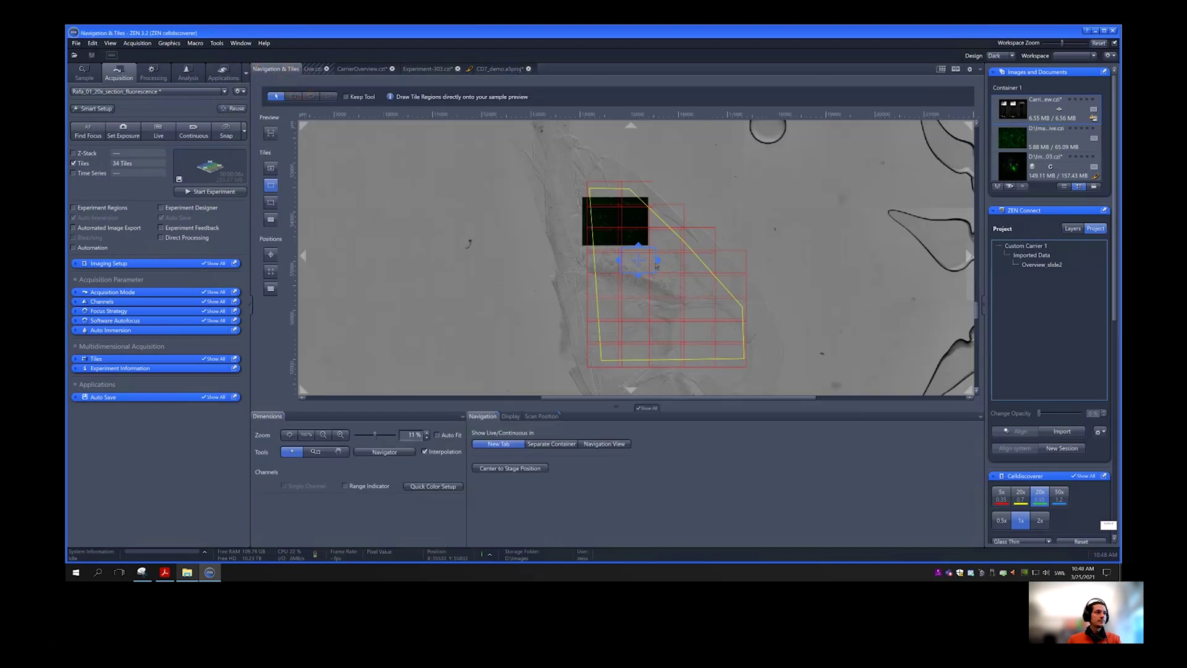
scroll(656, 266, "down", 1)
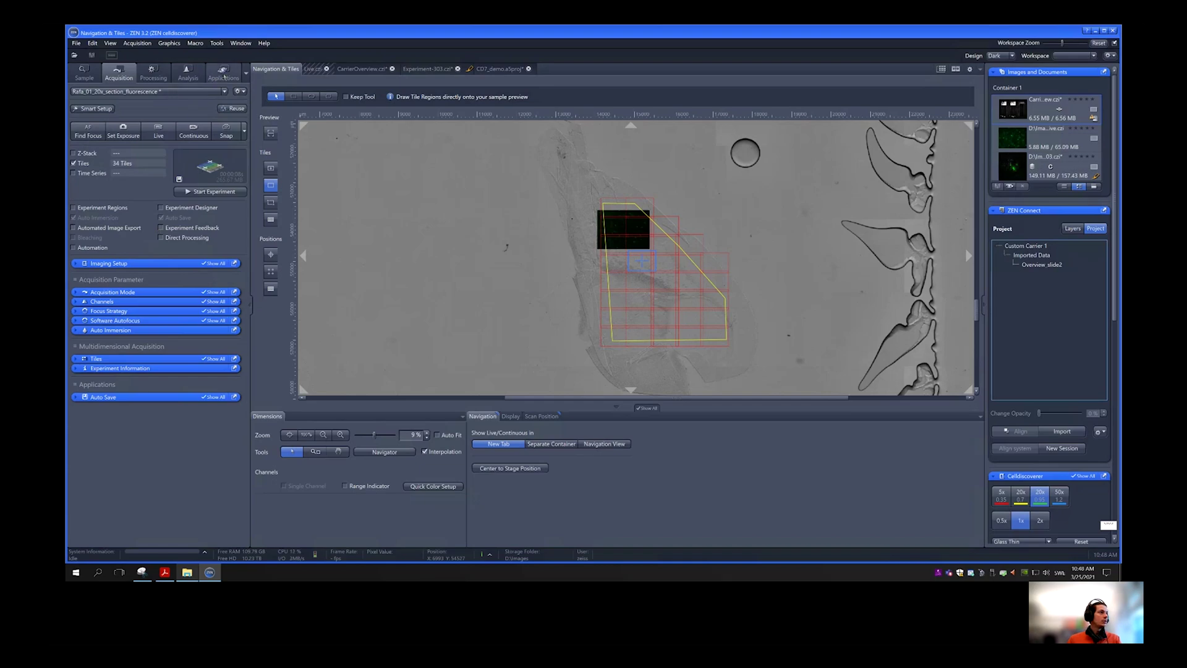
Start Guided Acquisition with the GA_plaques setting from the Applications tab.
left_click(224, 74)
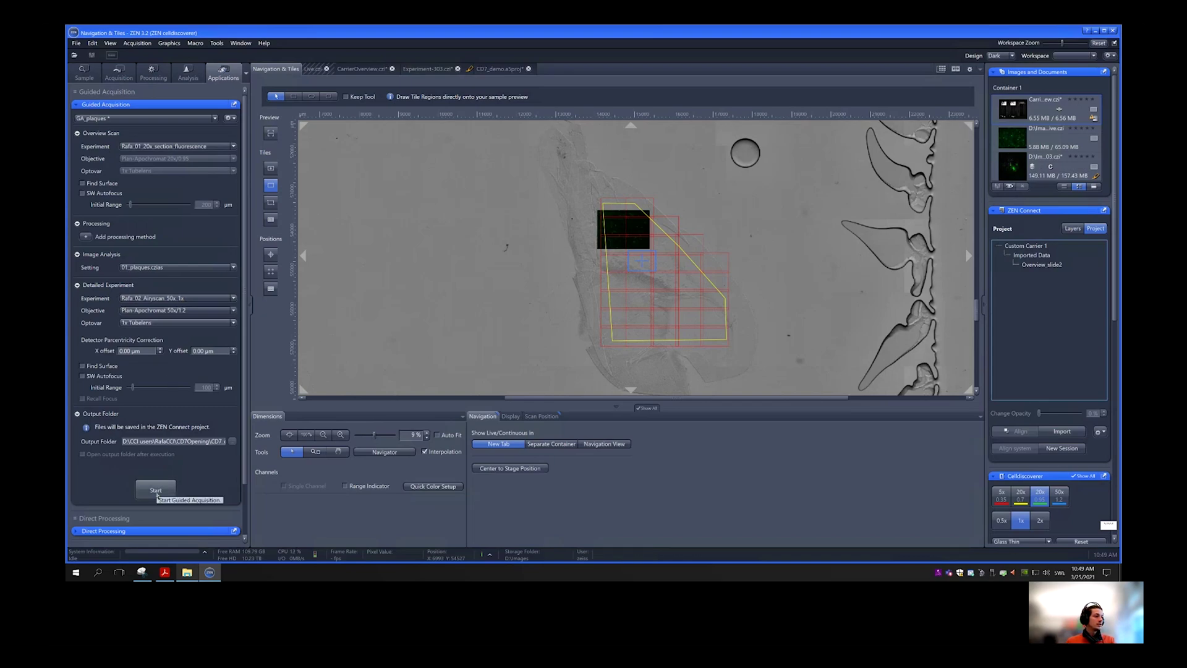
left_click(156, 490)
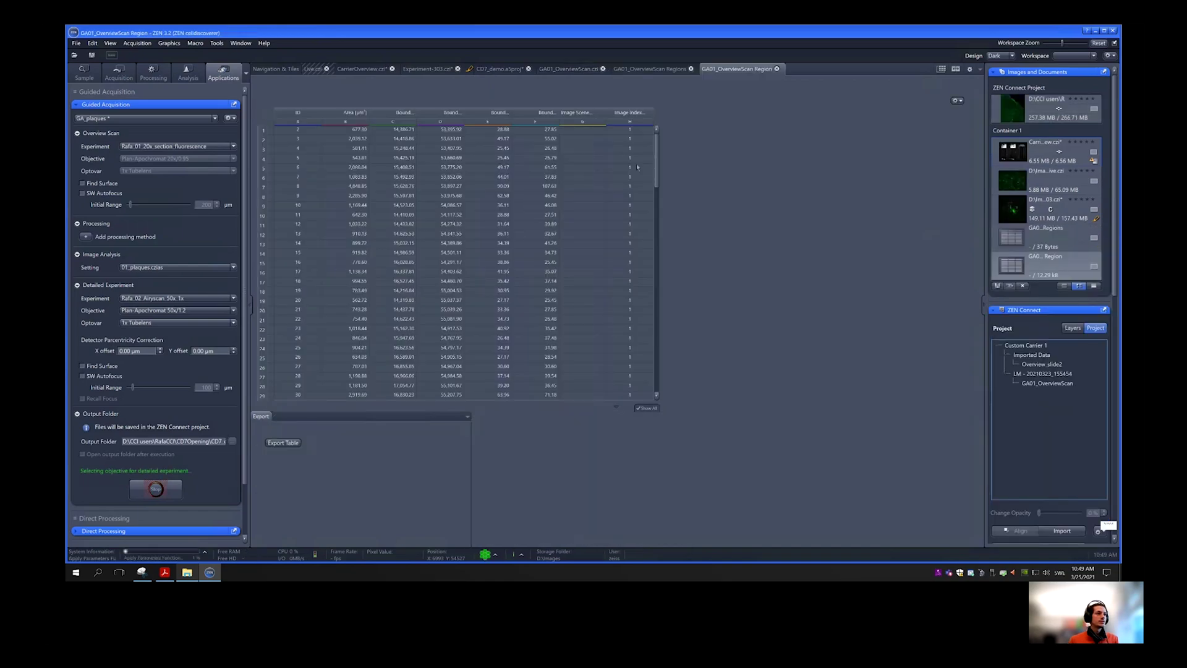
Scroll through the GA01_OverviewScan regions table of 136 detected plaques.
left_click_drag(657, 149, 664, 369)
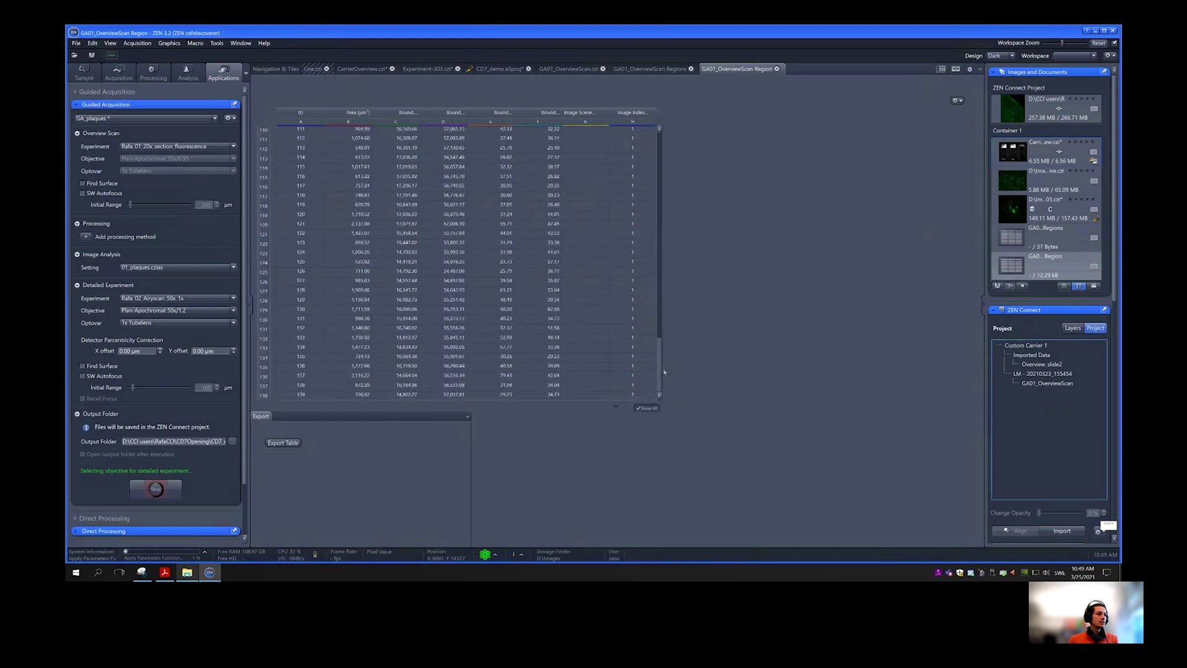
left_click_drag(666, 309, 666, 126)
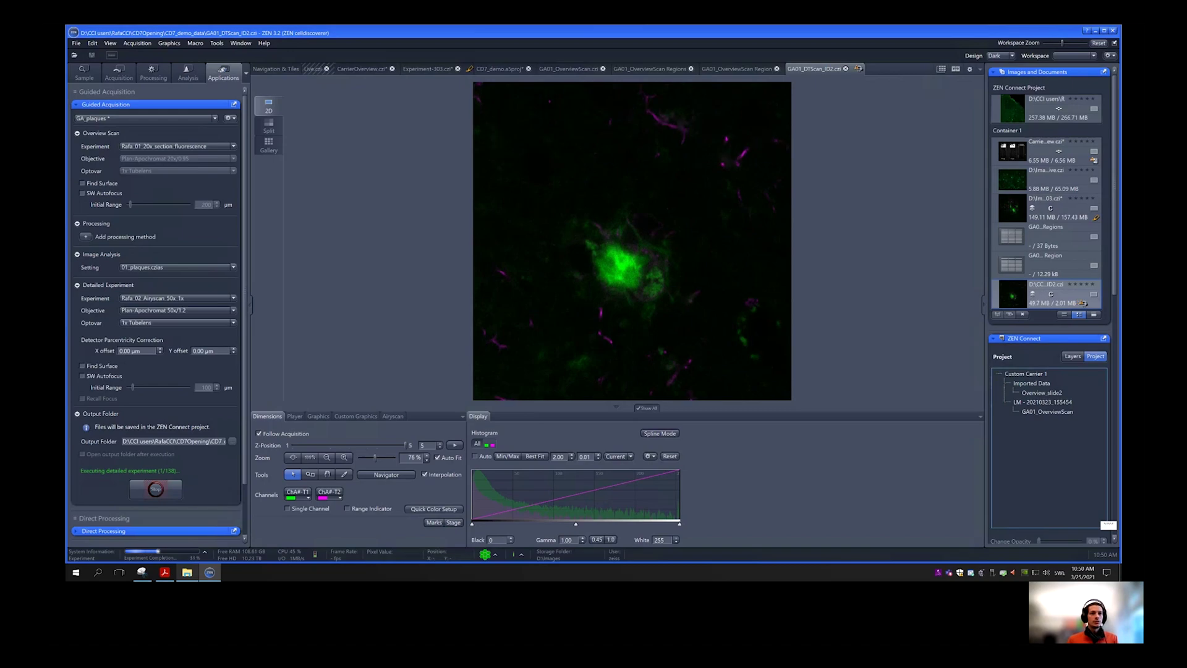
Zoom into the CD7_demo overview while Guided Acquisition finishes imaging all 136 plaques.
scroll(1088, 259, "down", 3)
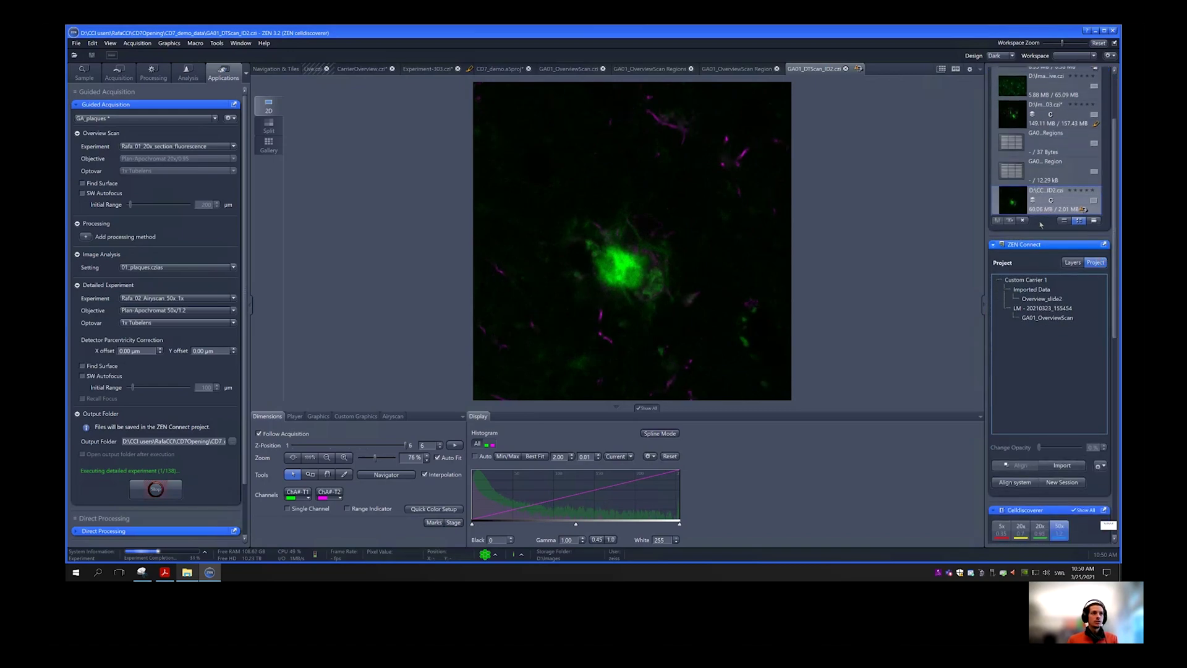
scroll(584, 169, "up", 3)
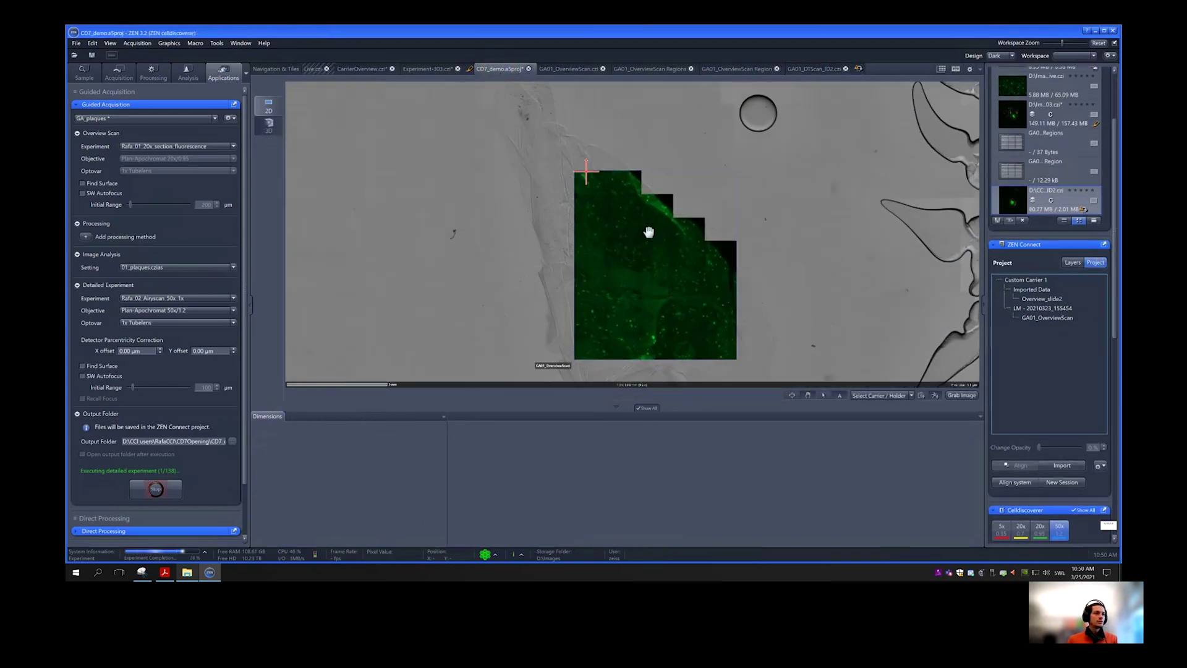
scroll(588, 174, "up", 1)
scroll(588, 173, "up", 3)
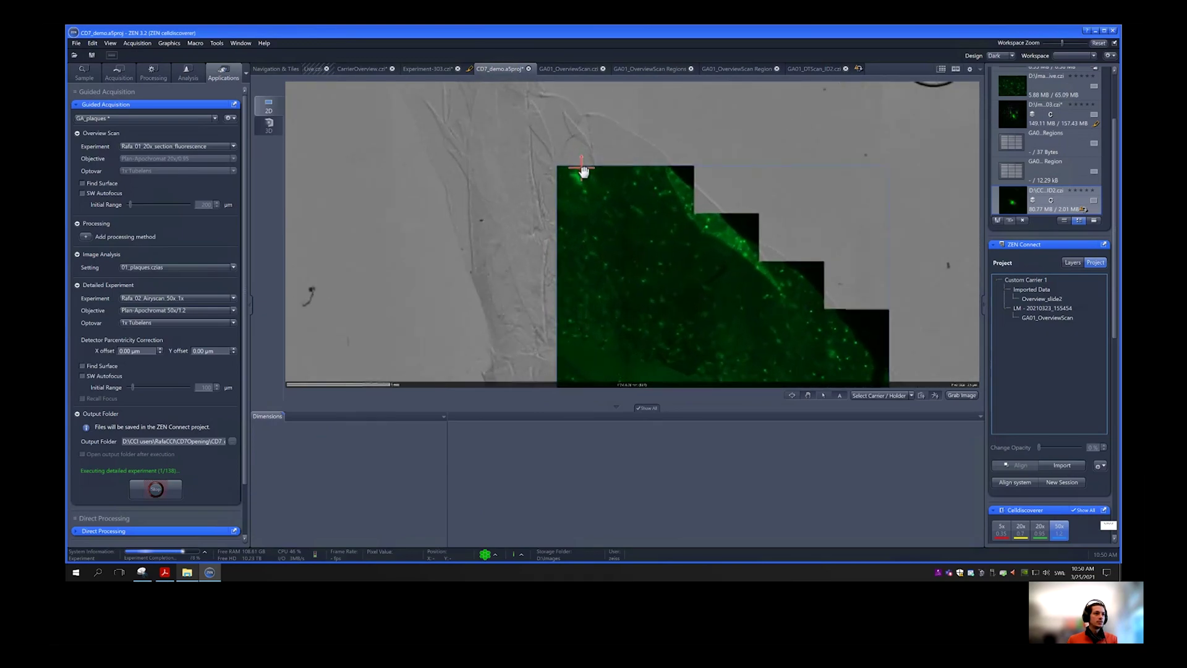
scroll(583, 169, "up", 5)
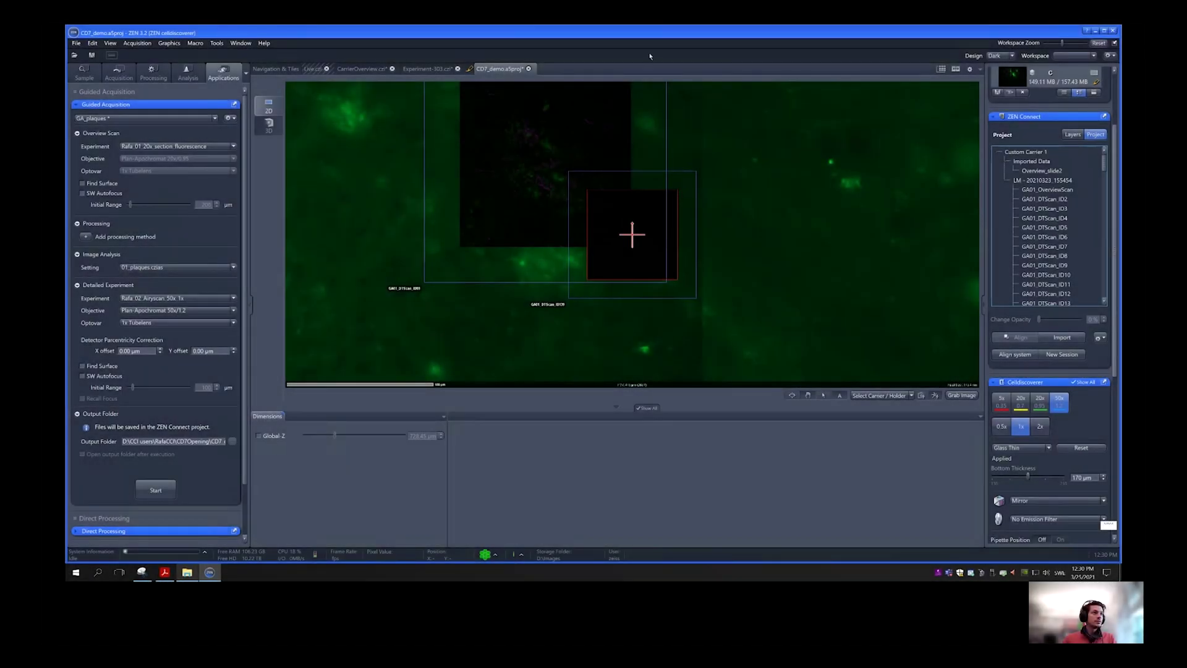
Zoom out and pan the ZEN Connect canvas to survey every plaque scan across the section.
left_click(554, 221)
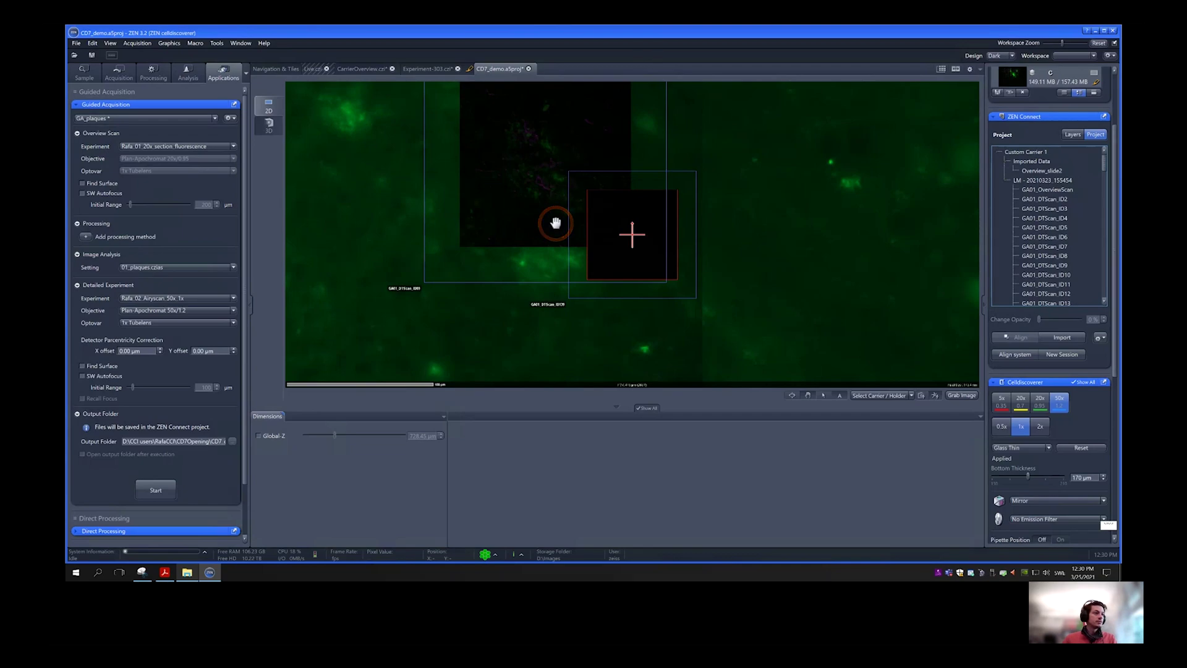
scroll(556, 217, "down", 3)
scroll(557, 211, "down", 5)
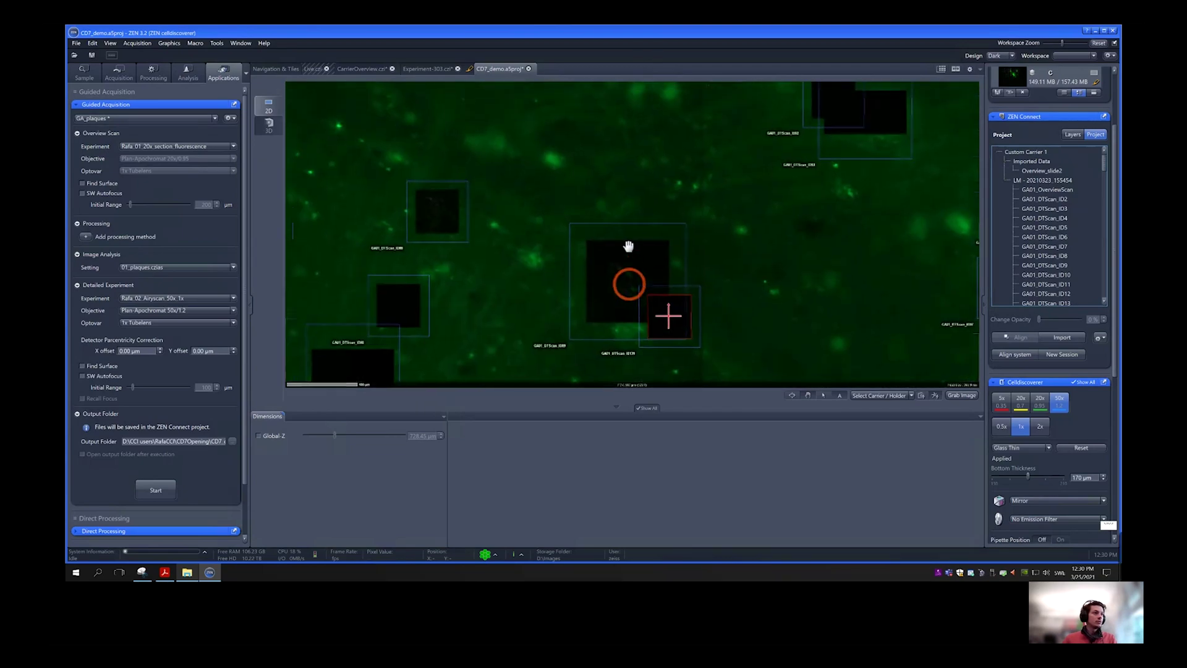
scroll(628, 246, "down", 5)
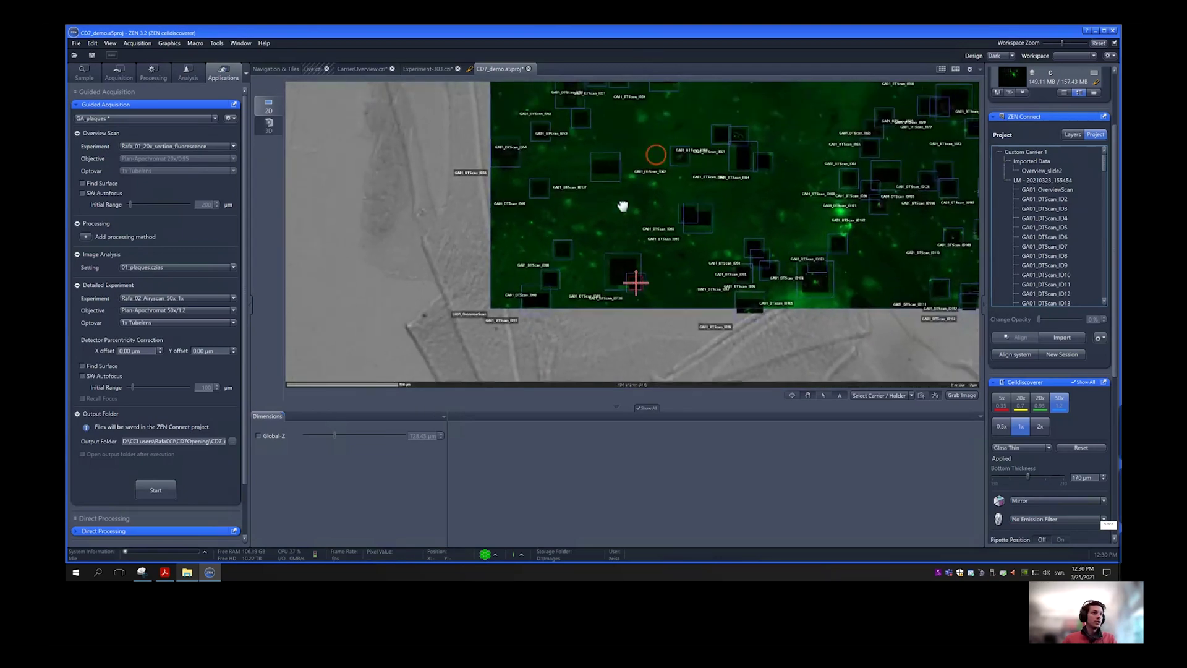
scroll(643, 164, "down", 3)
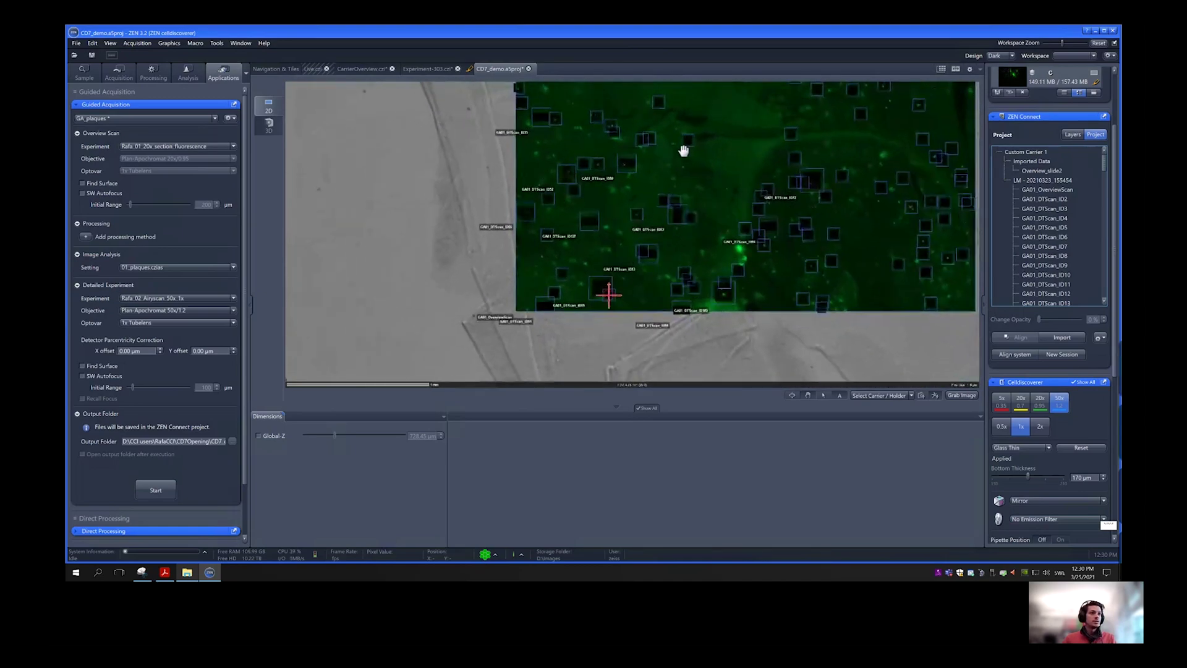
mouse_move(682, 151)
left_mouse_down()
mouse_move(643, 193)
mouse_move(662, 175)
mouse_move(660, 150)
mouse_move(659, 175)
left_mouse_up()
scroll(649, 180, "down", 2)
scroll(659, 175, "down", 2)
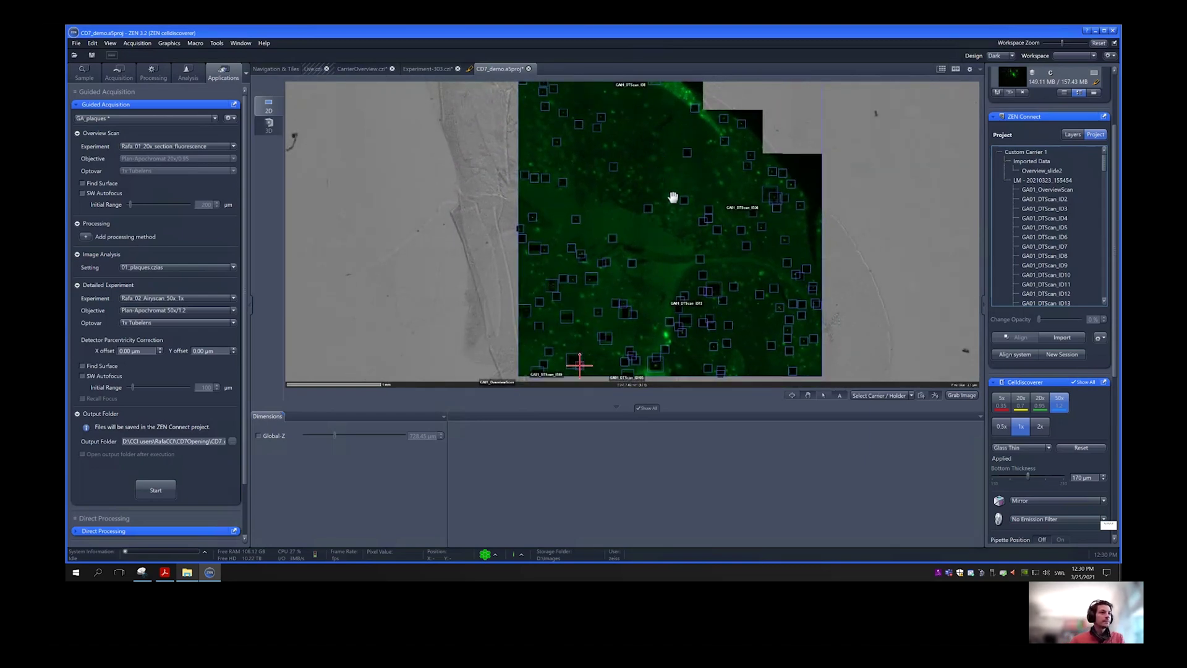
left_click_drag(662, 209, 654, 182)
scroll(644, 178, "down", 2)
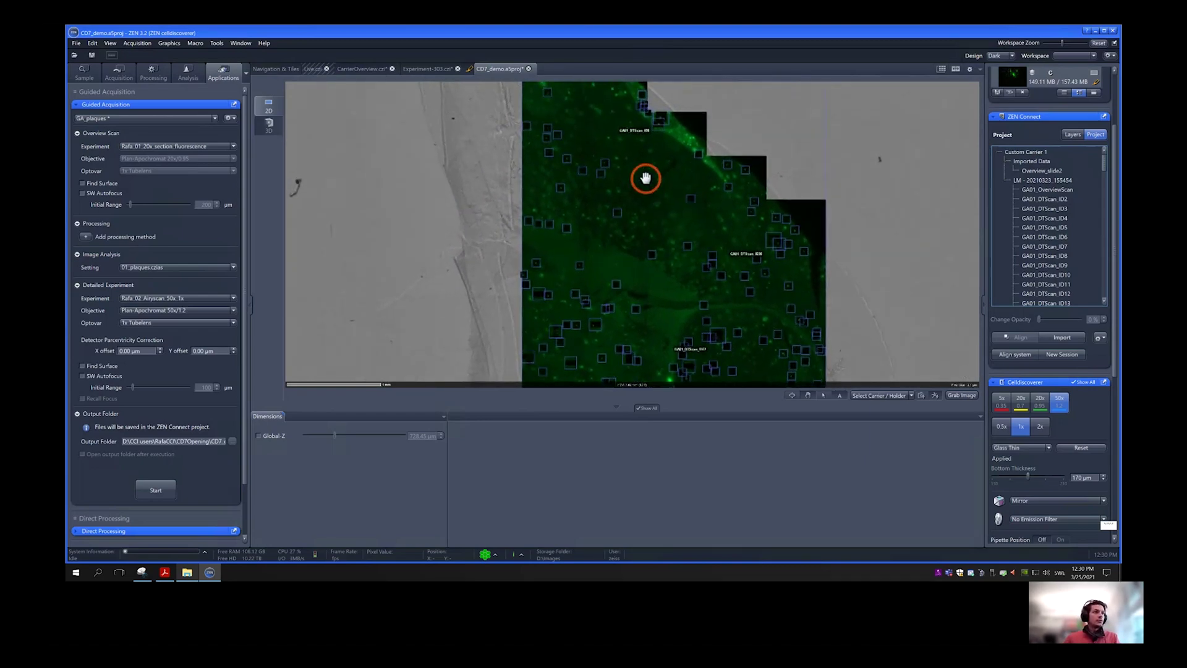
scroll(645, 178, "down", 1)
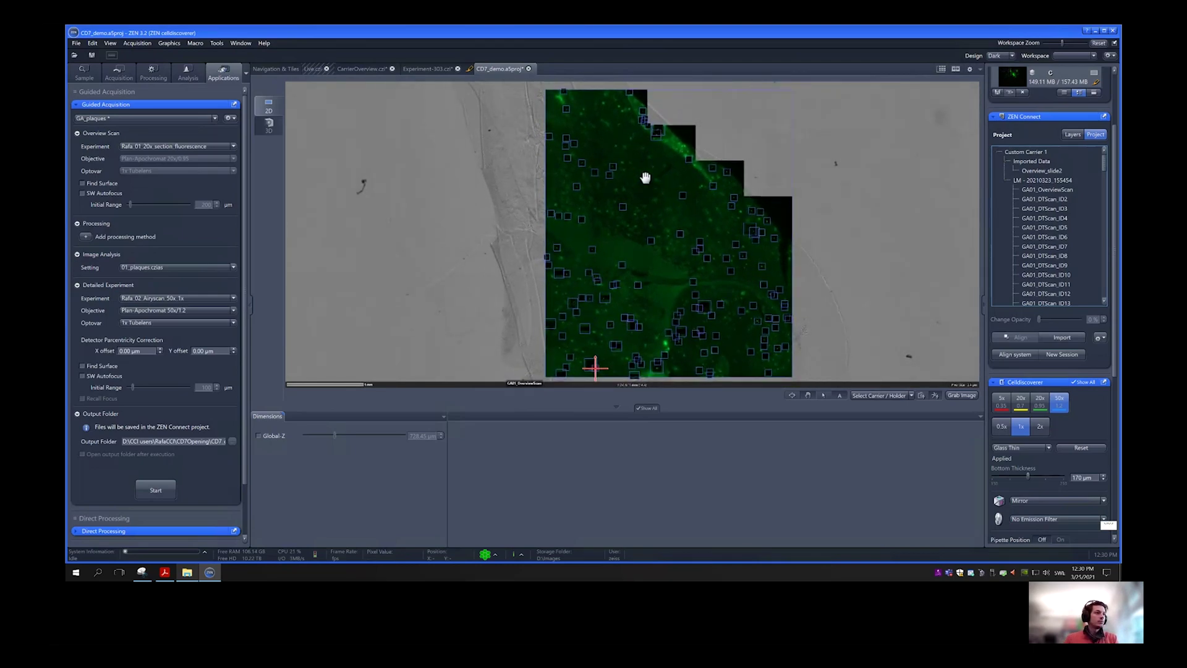
Zoom into scan ID32 and select GA01_DTScan_ID32 in the project tree.
scroll(596, 263, "up", 5)
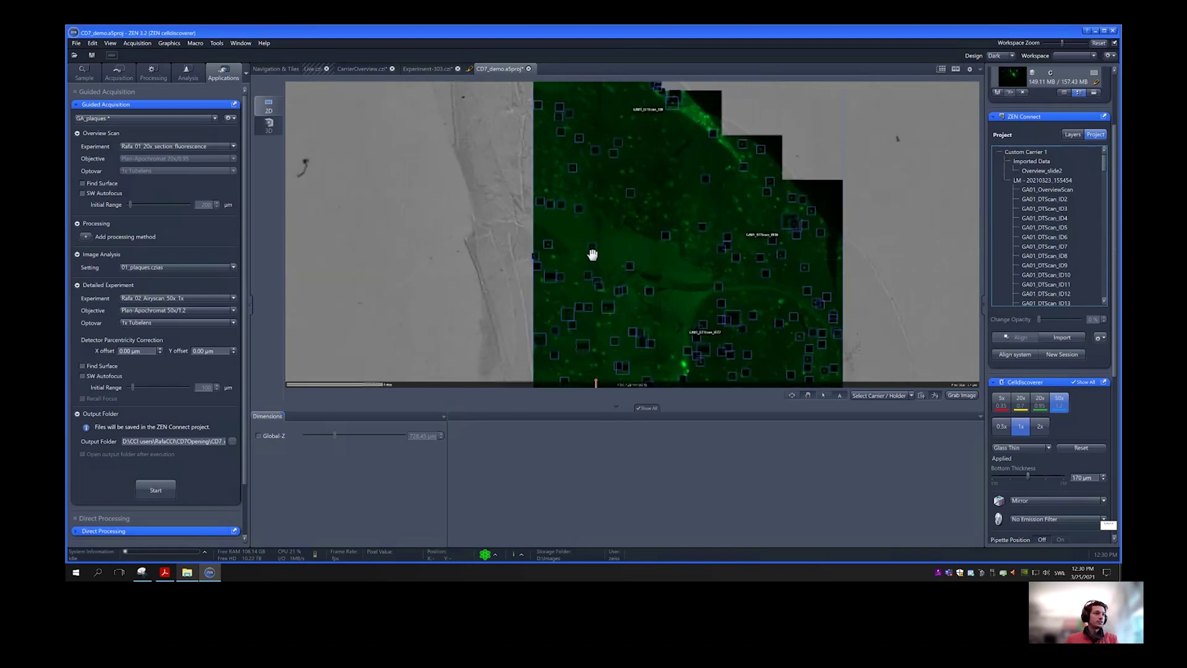
scroll(577, 245, "up", 8)
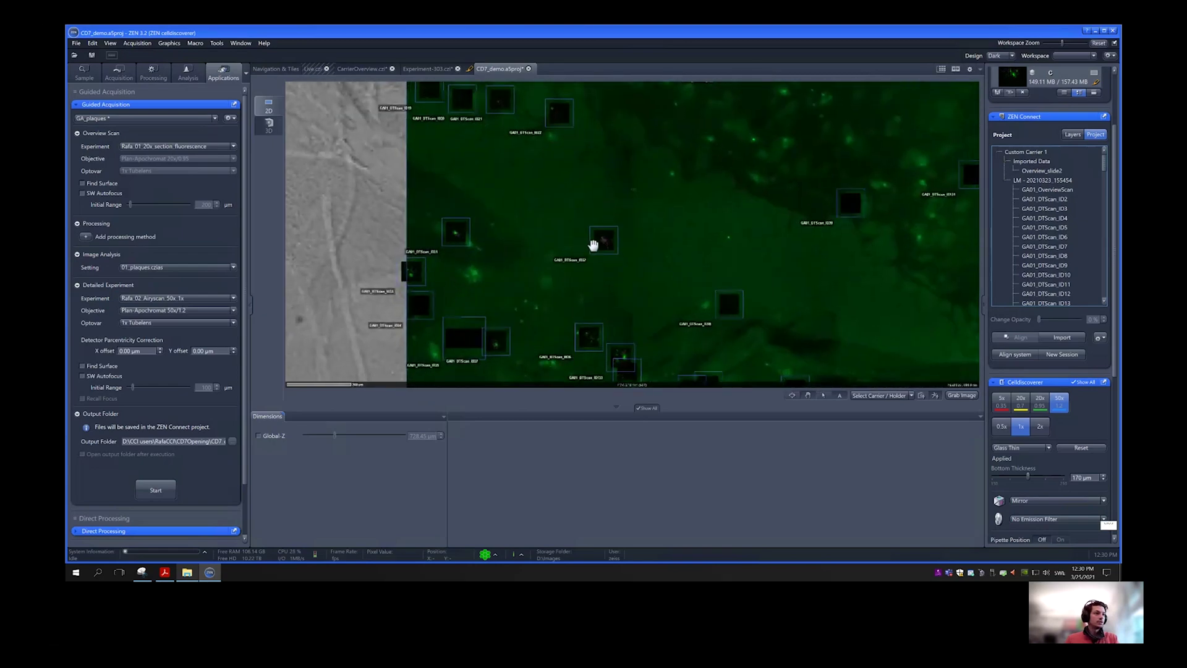
scroll(602, 239, "up", 6)
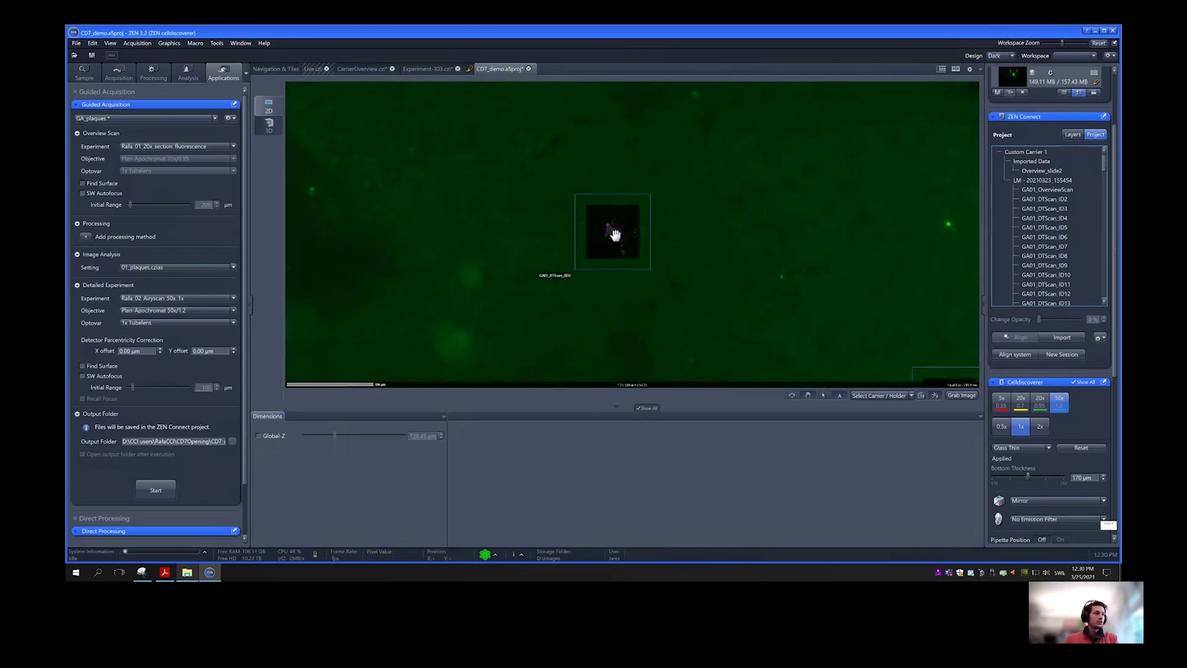
scroll(601, 239, "up", 2)
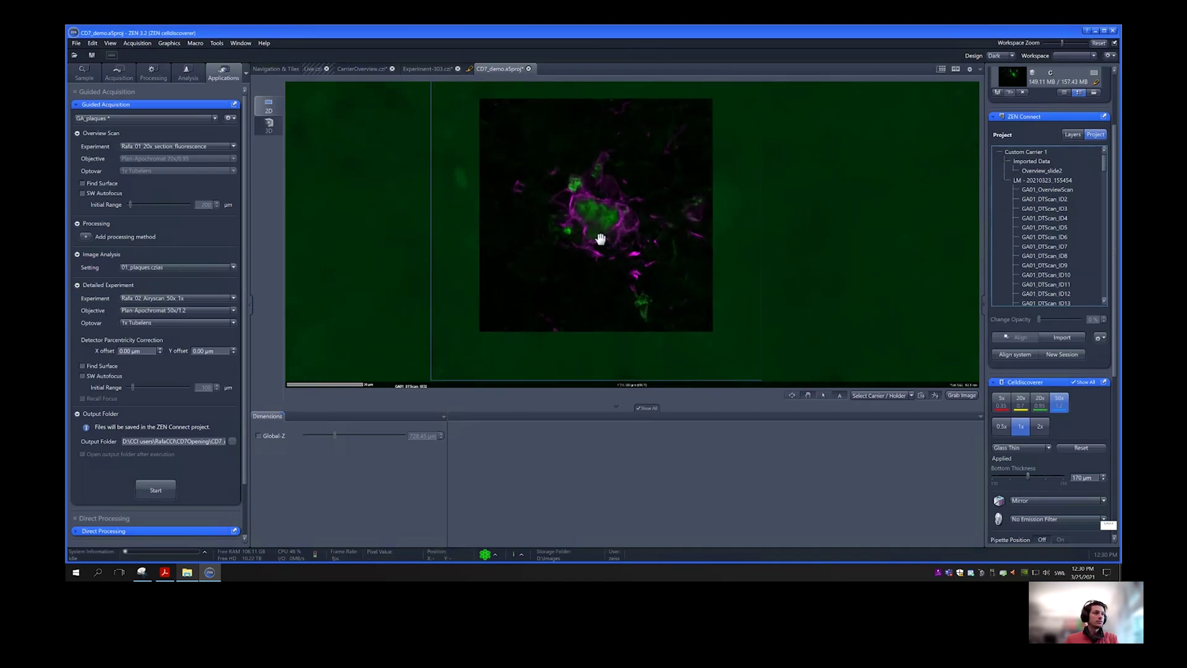
scroll(600, 239, "down", 3)
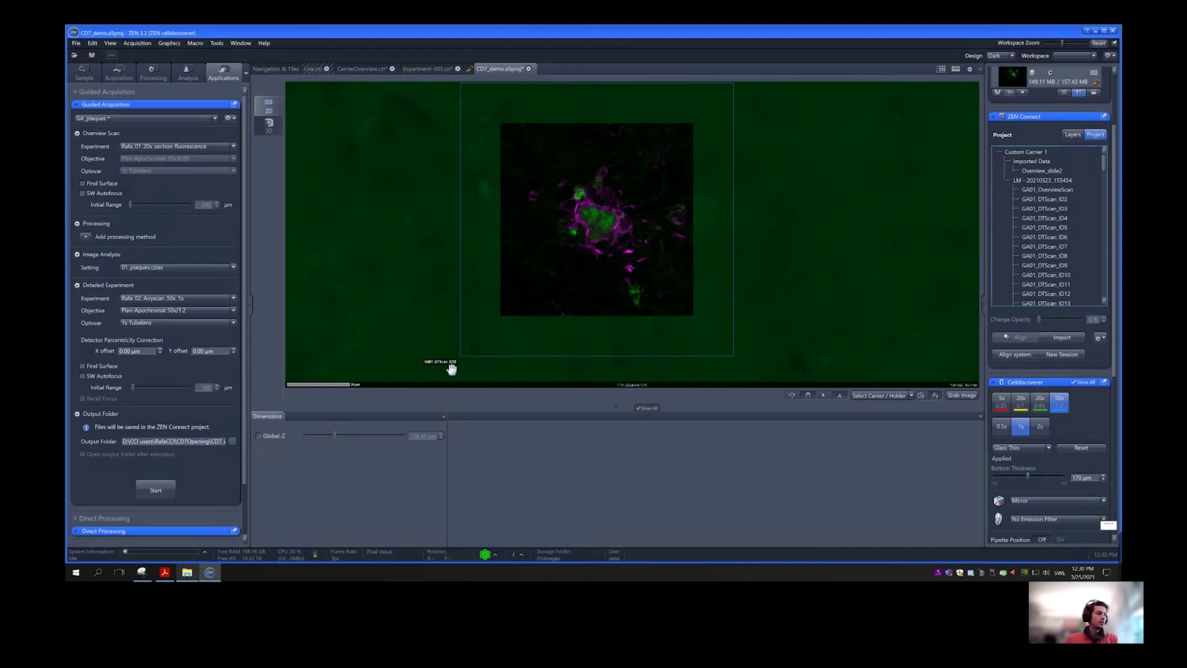
left_click_drag(1104, 162, 1106, 188)
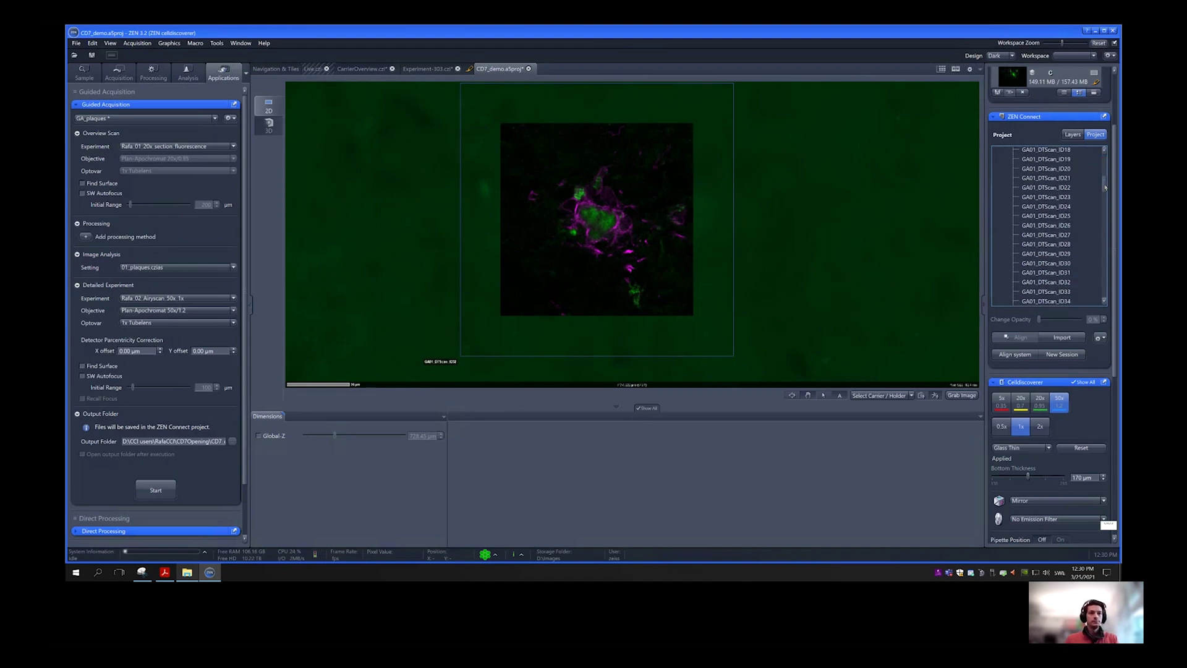
left_click(1060, 283)
Open GA01_DTScan_ID32 in its own view and step through the z-stack to plane 2.
double_click(1060, 285)
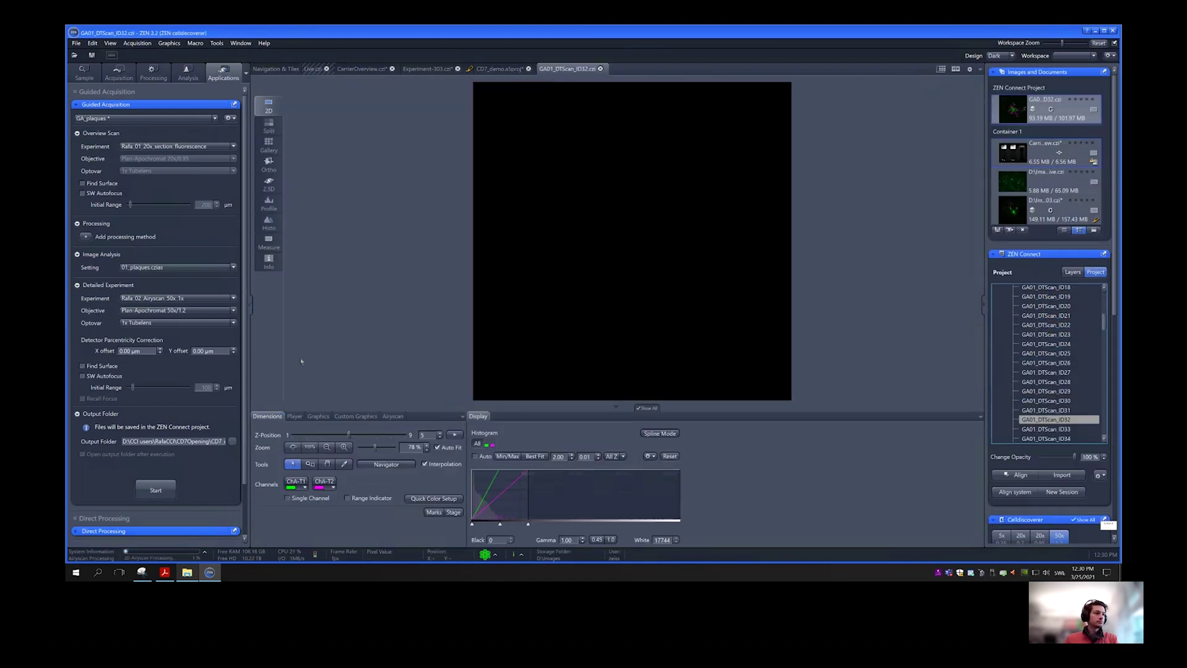
left_click(439, 433)
left_click(440, 432)
left_click(440, 438)
left_click(441, 438)
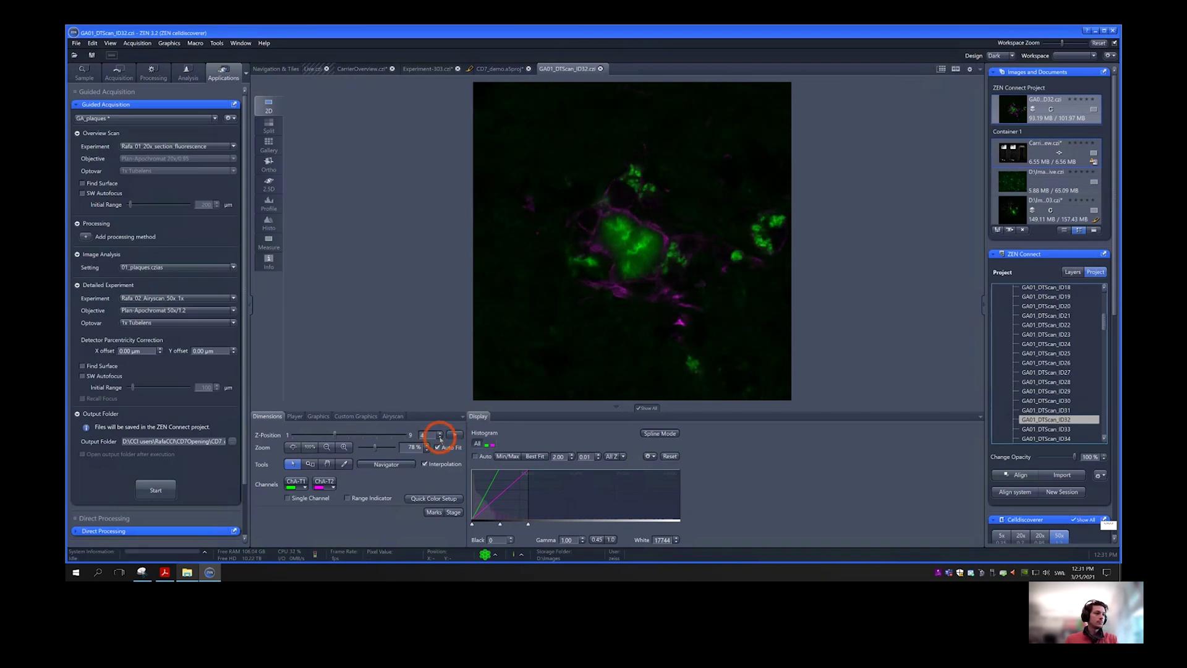
left_click(440, 438)
left_click(440, 437)
left_click(440, 438)
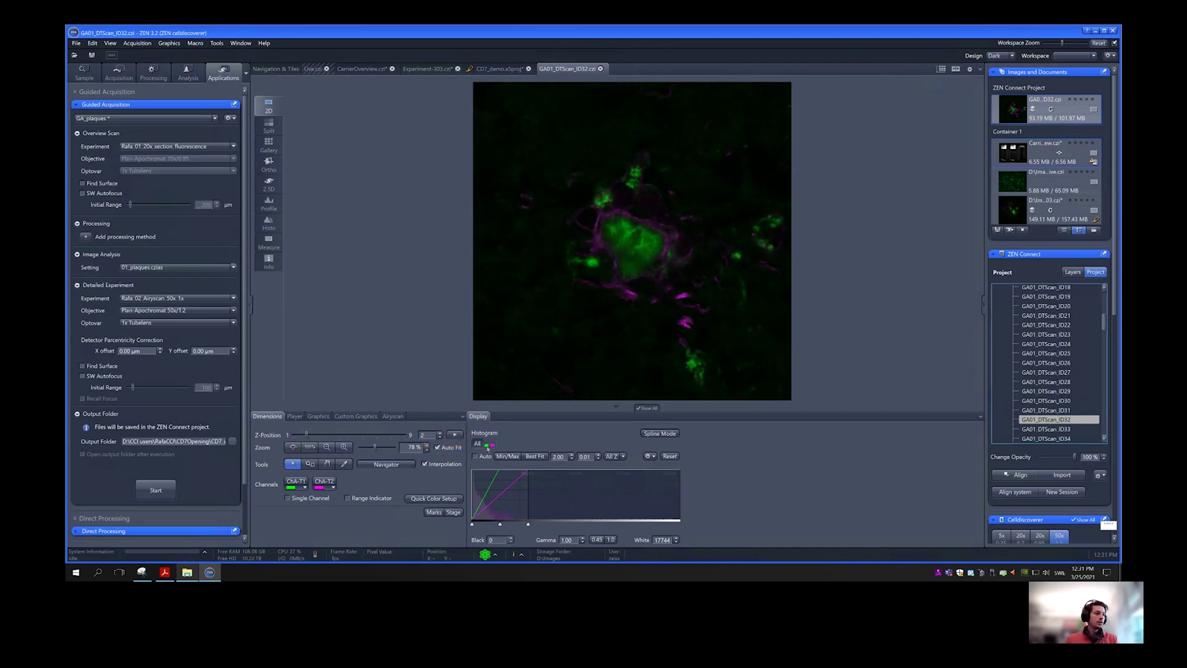
Hide the green ChA-T1 channel, set magenta Gamma to 0.45, then show all channels.
left_click(301, 483)
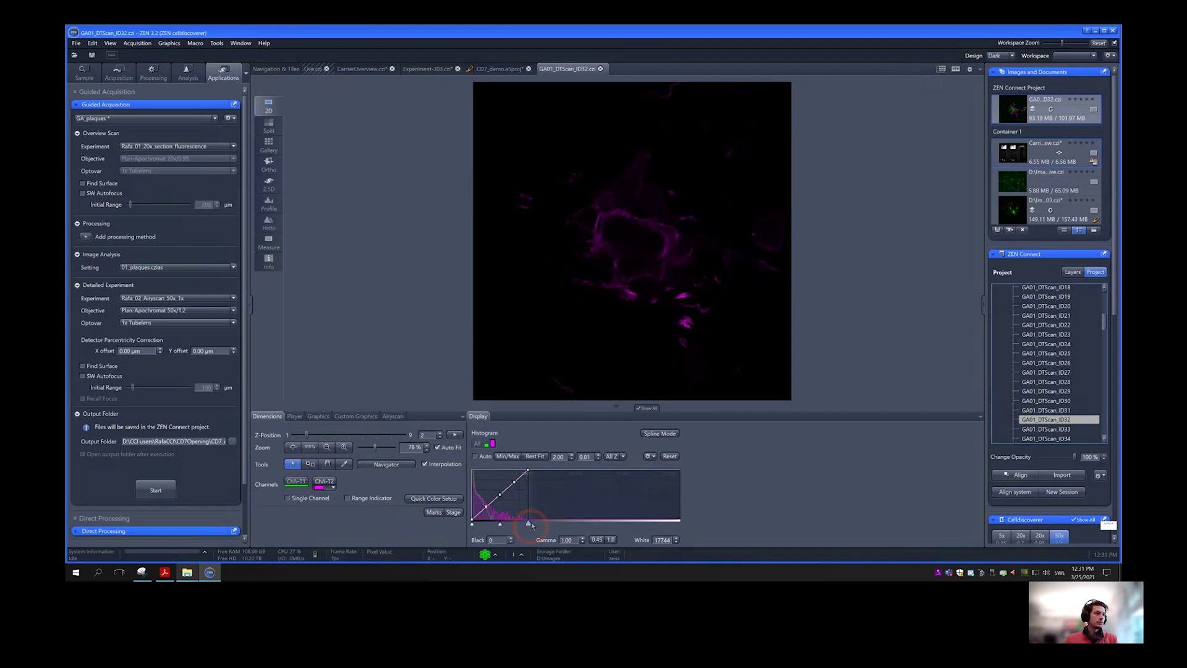
left_click(597, 540)
left_click(486, 443)
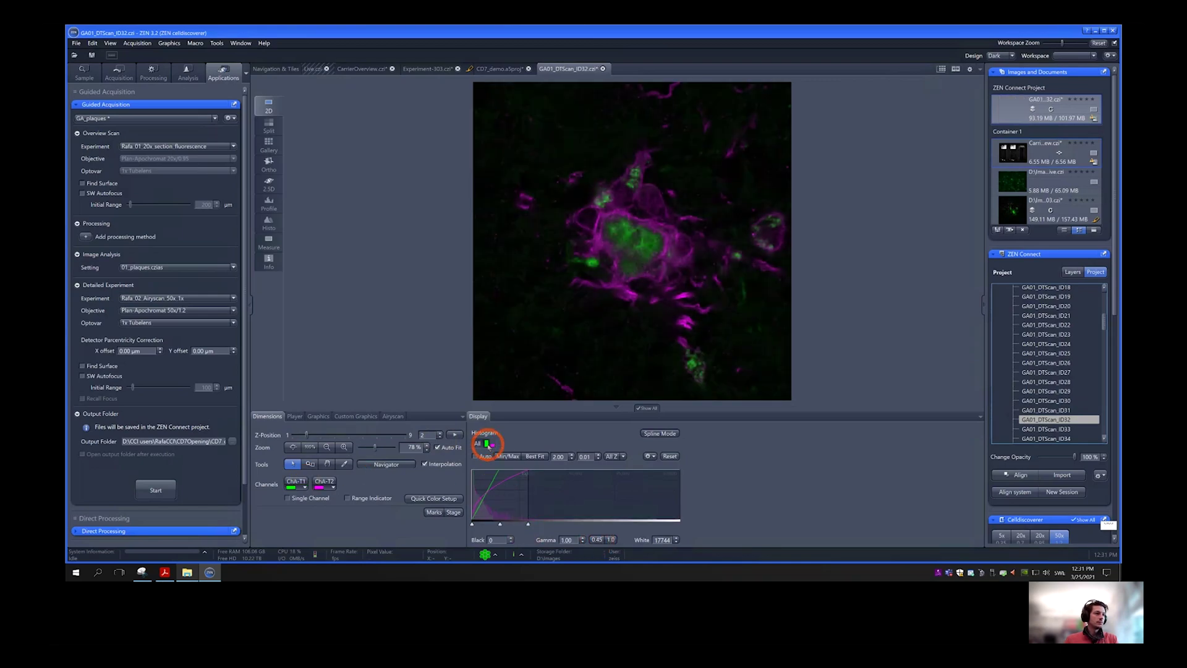